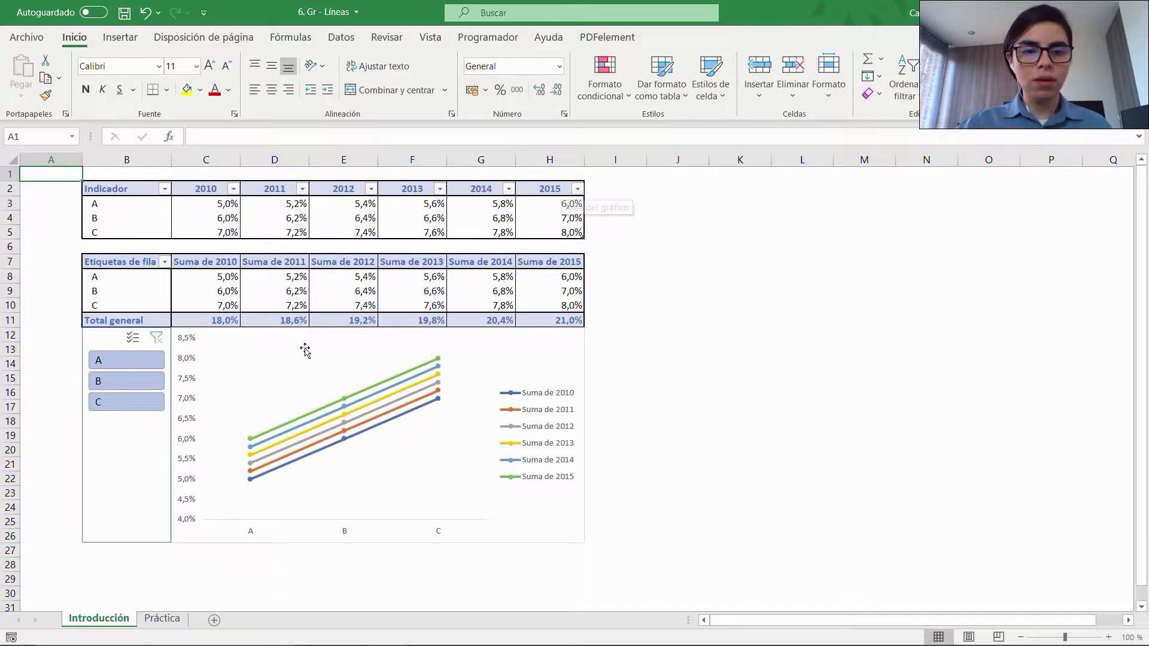
Step: Filter the example pivot table and line chart to indicator A with the slicer, and clear the filter again
left_click(123, 361)
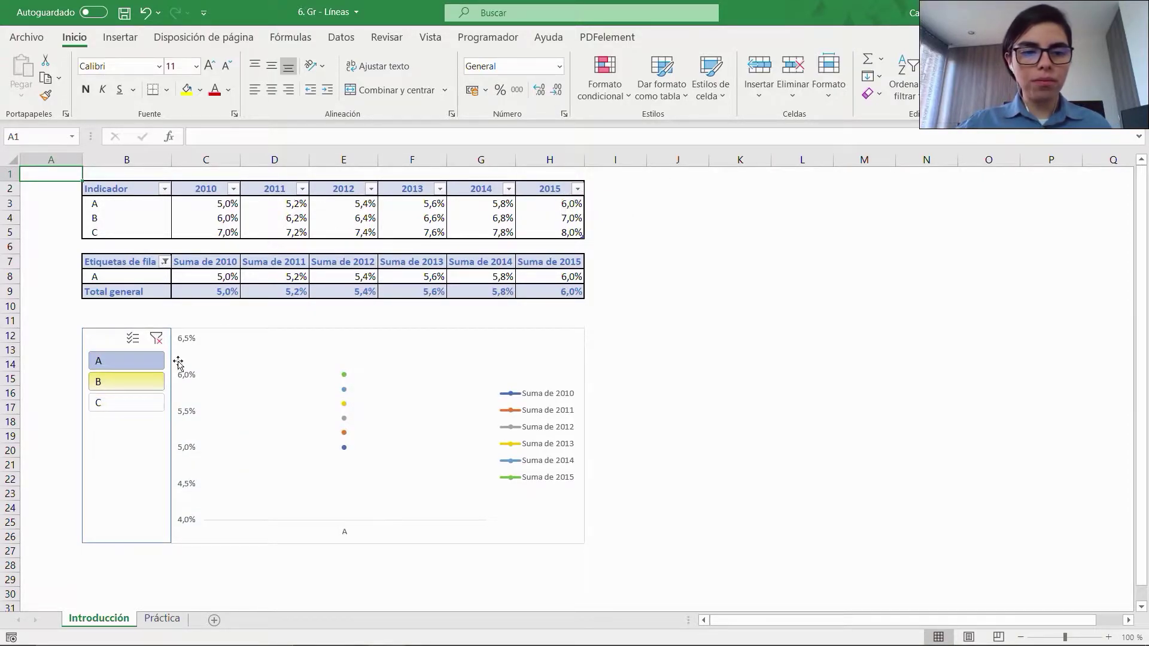
left_click(156, 337)
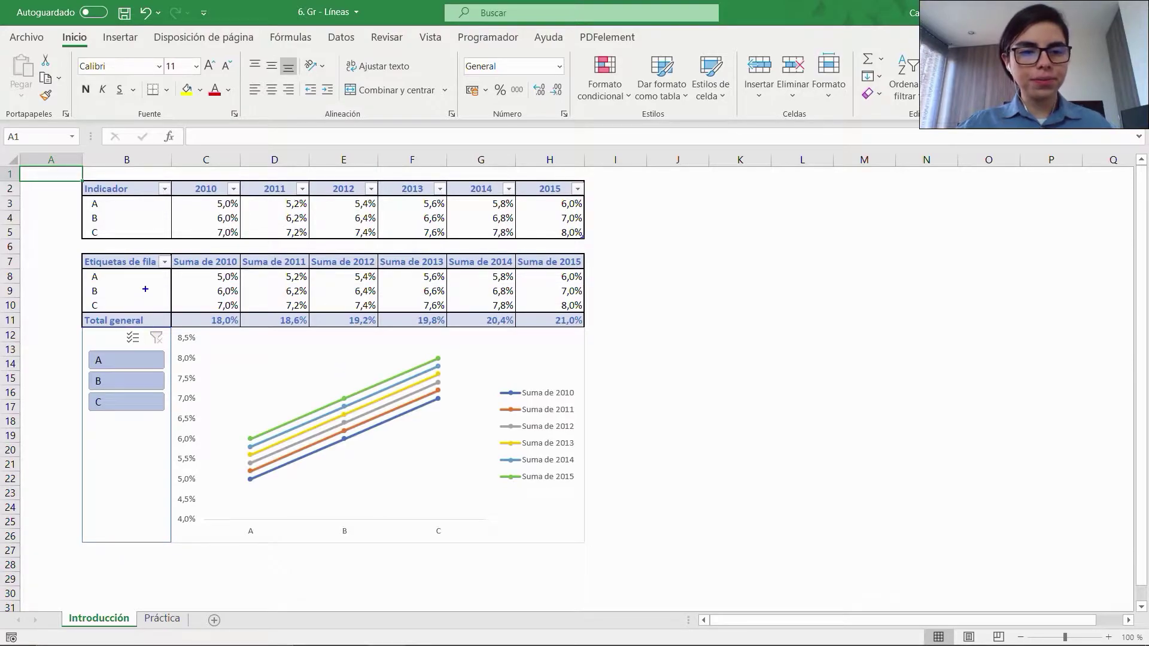
mouse_move(78, 181)
left_mouse_down()
mouse_move(420, 285)
mouse_move(589, 245)
left_mouse_up()
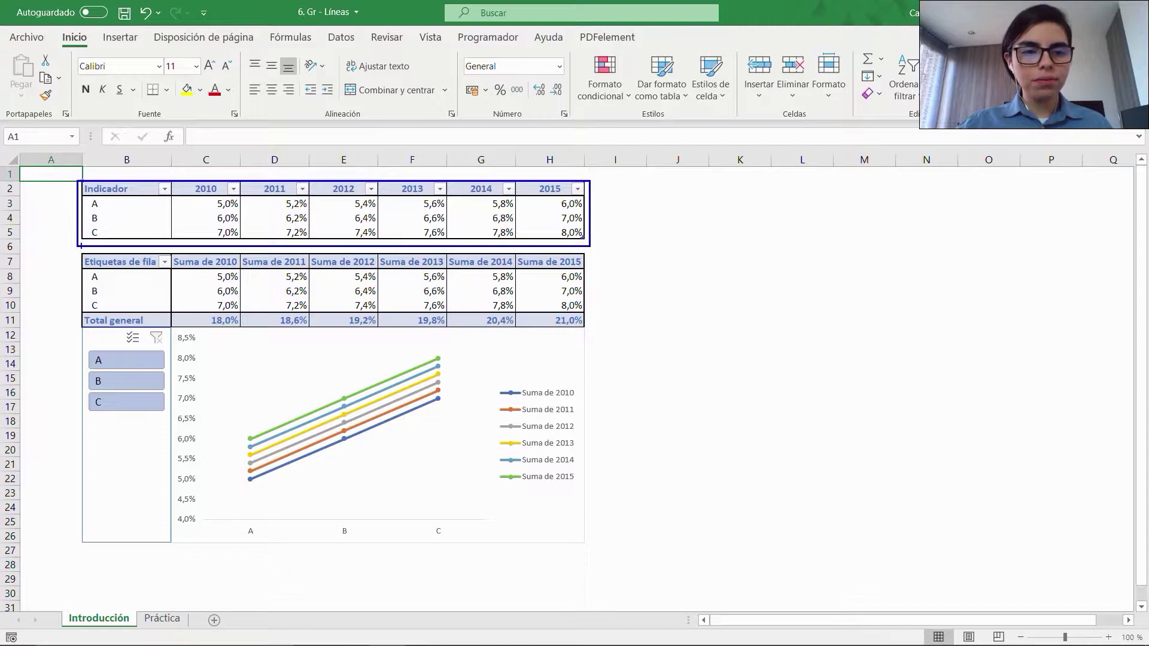
mouse_move(73, 252)
left_mouse_down()
mouse_move(284, 319)
mouse_move(506, 341)
mouse_move(597, 334)
left_mouse_up()
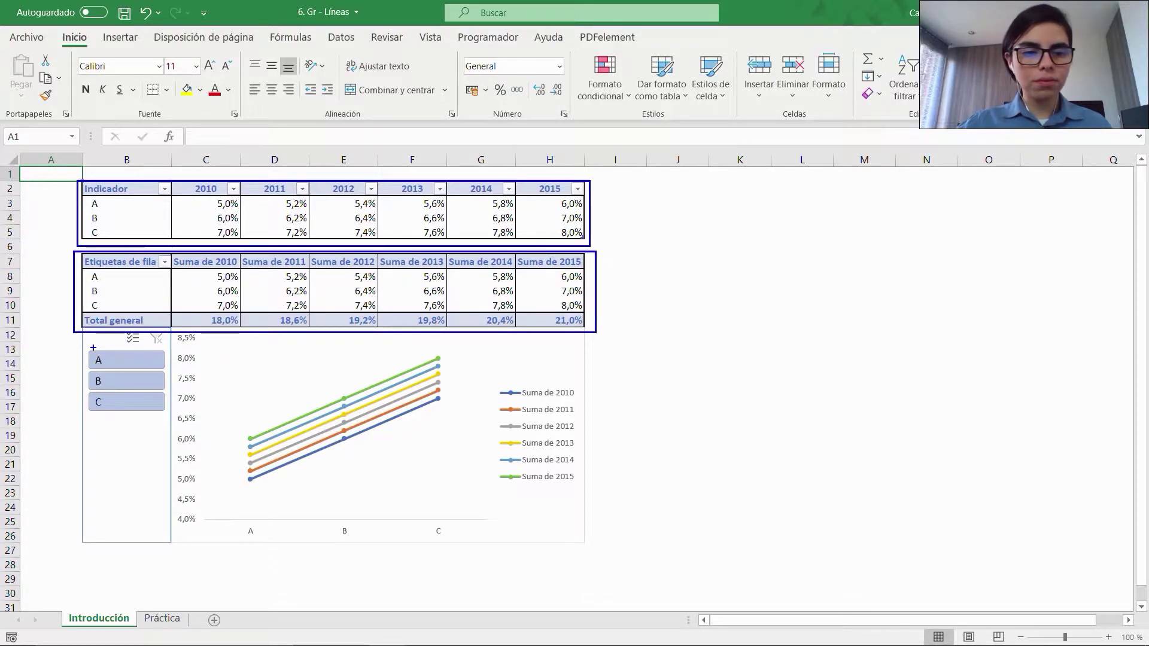
mouse_move(76, 332)
left_mouse_down()
mouse_move(177, 525)
mouse_move(175, 554)
left_mouse_up()
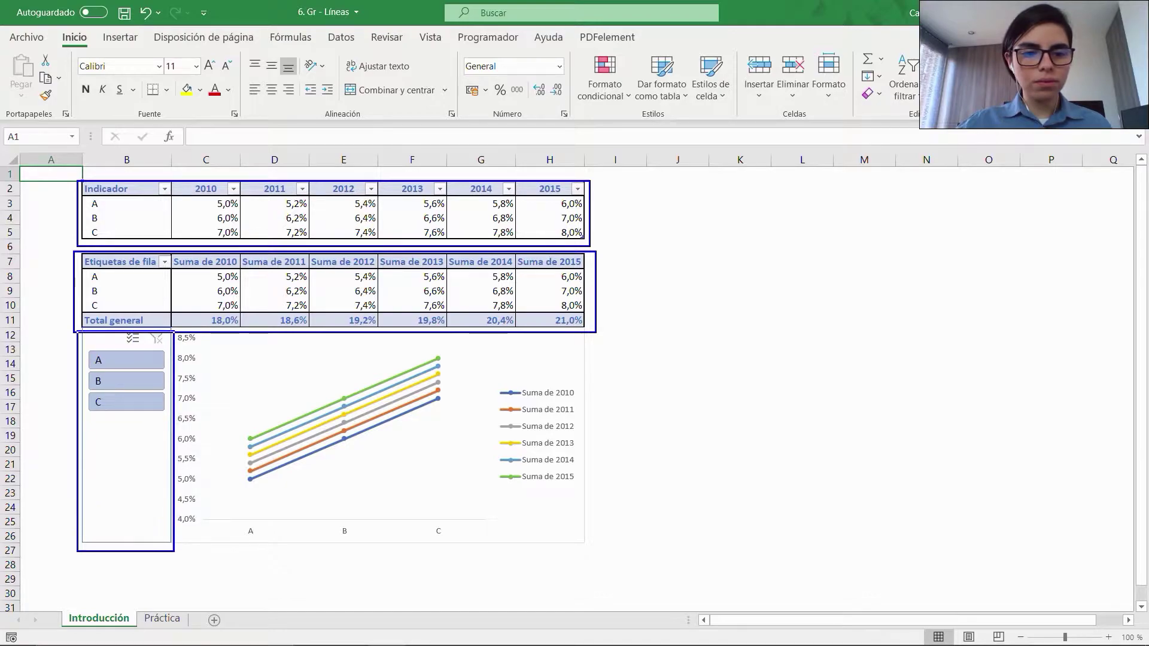
mouse_move(574, 548)
left_mouse_down()
mouse_move(410, 542)
mouse_move(180, 390)
mouse_move(173, 336)
left_mouse_up()
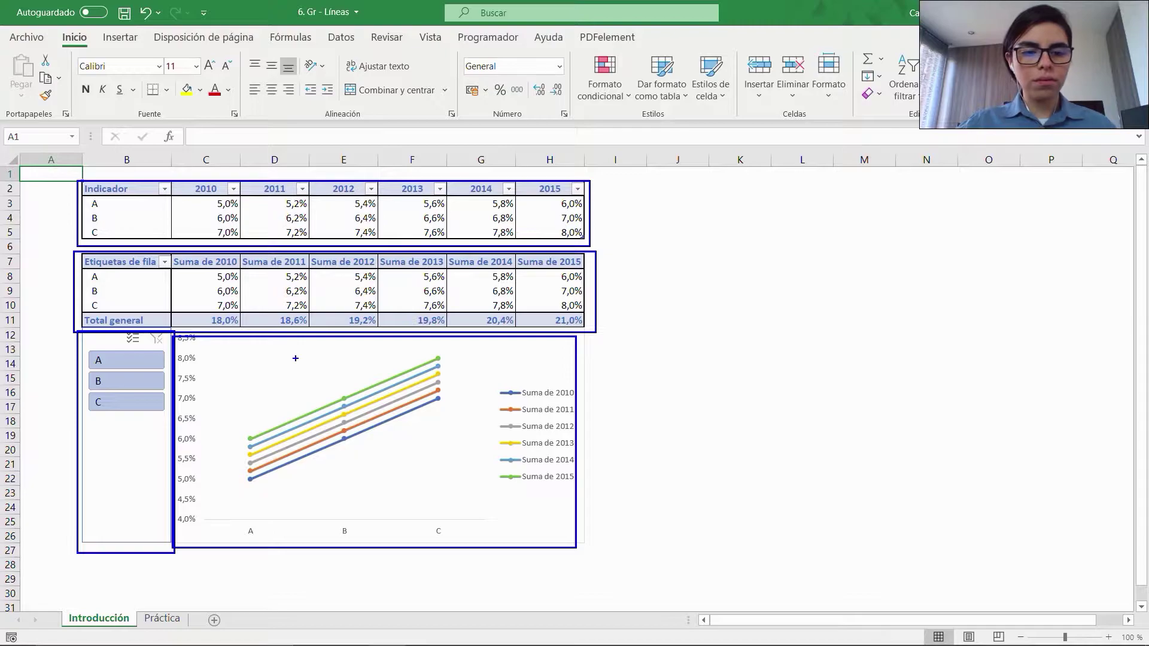
key("Escape")
Step: Check how the example chart reacts by filtering it to indicators B, A and C in turn, and clear the filter
left_click(125, 379)
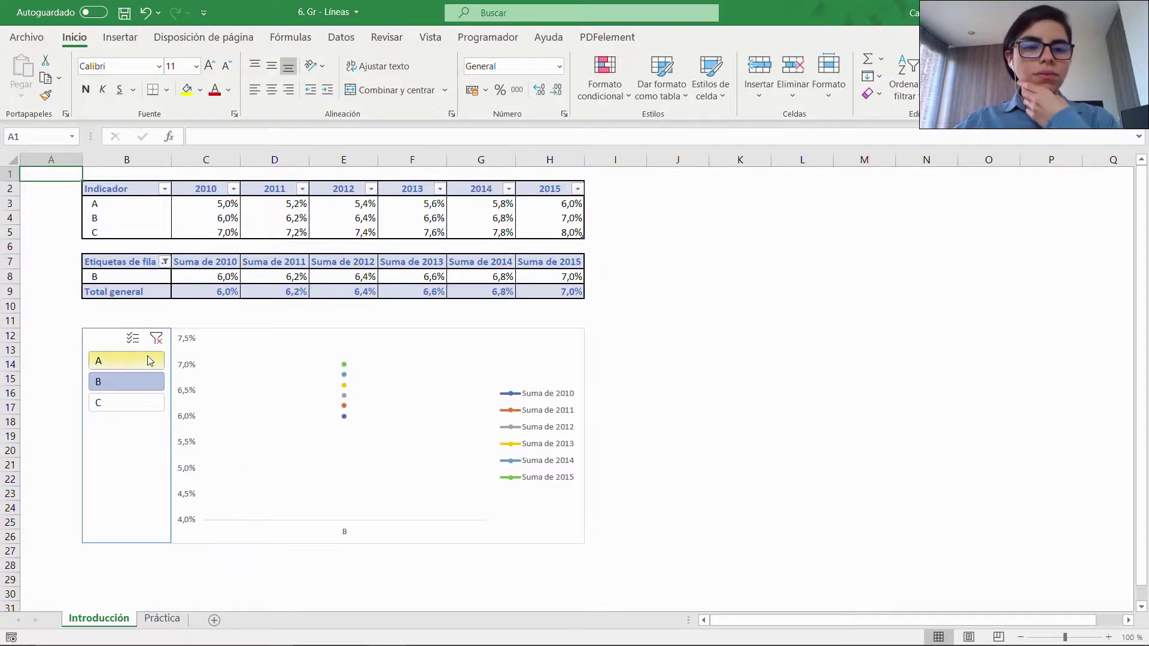
left_click(146, 362)
left_click(143, 402)
left_click(144, 362)
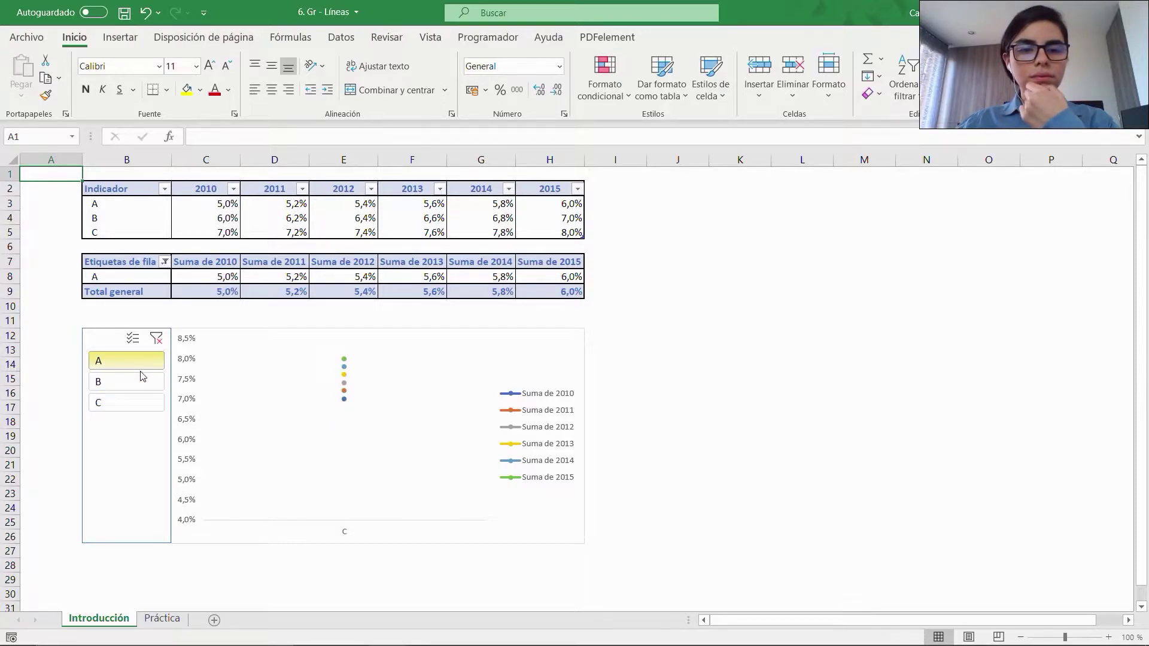
left_click(156, 340)
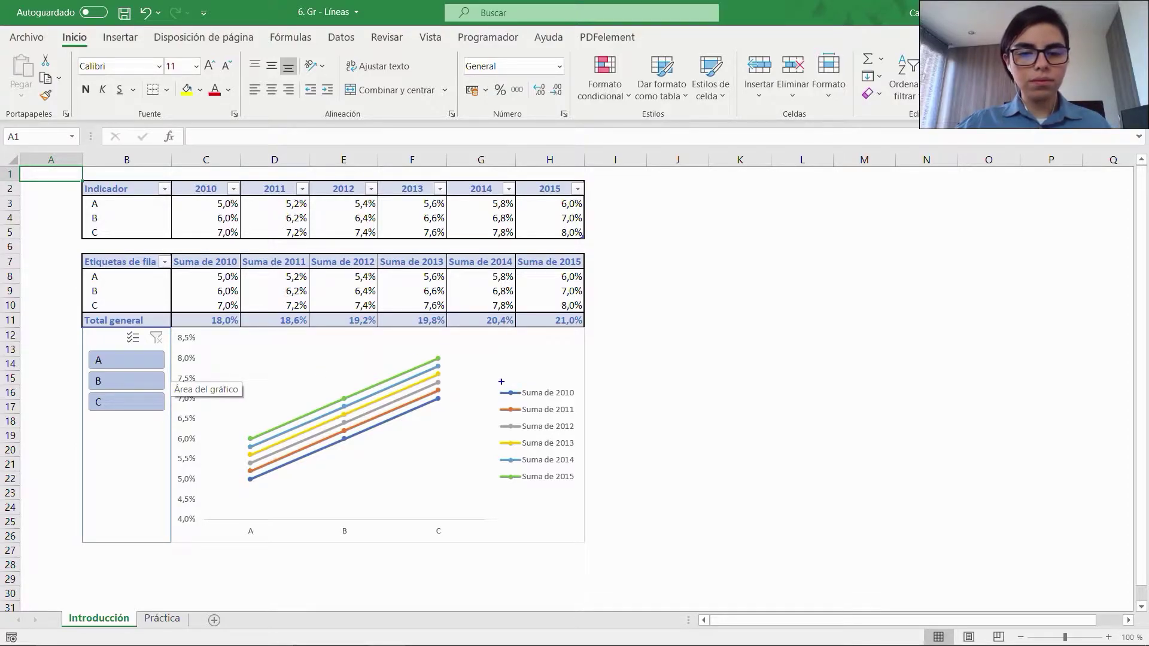
left_click_drag(502, 396, 578, 490)
left_click_drag(591, 248, 170, 270)
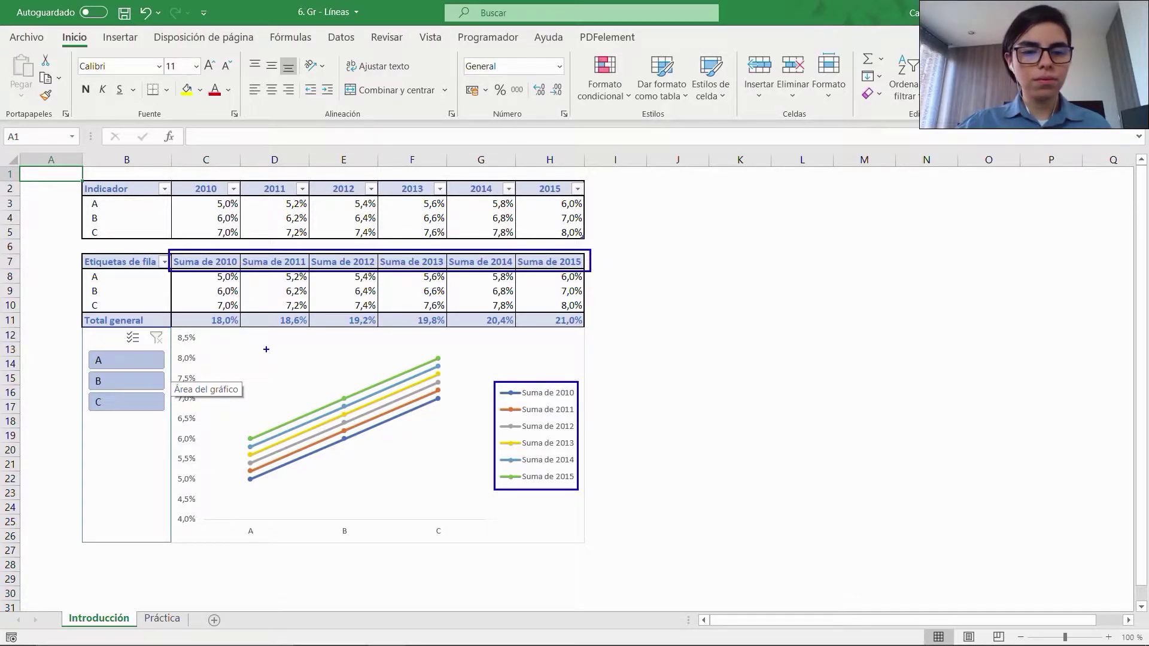
left_click_drag(77, 275, 141, 310)
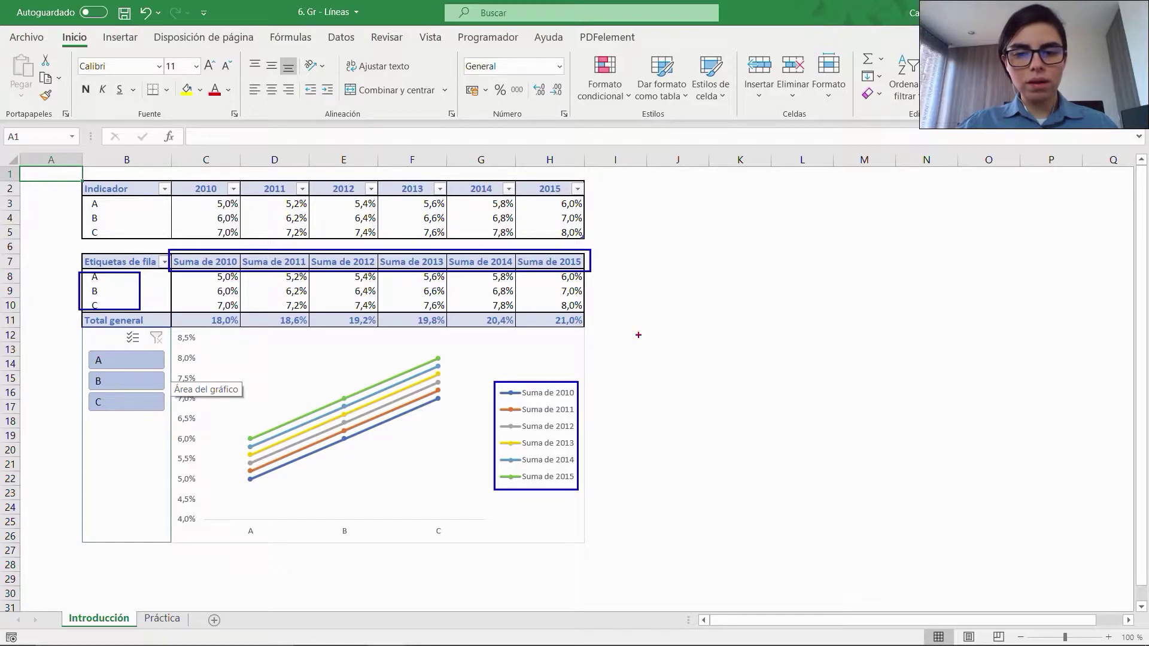
type("t3")
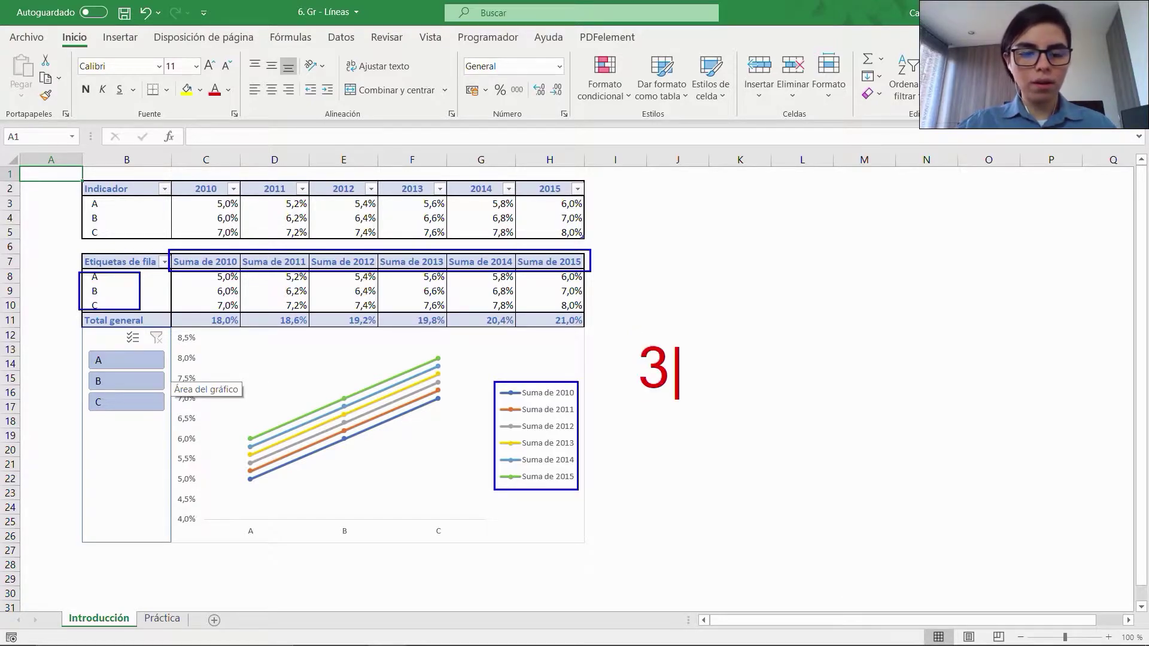
type(" series")
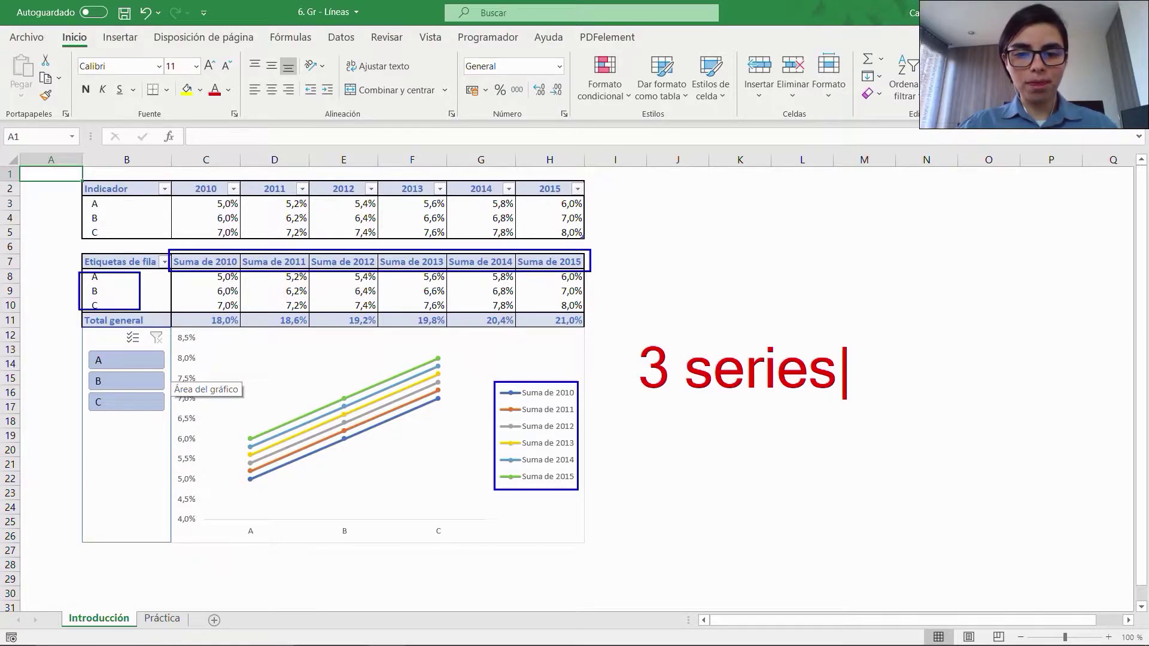
key("Escape")
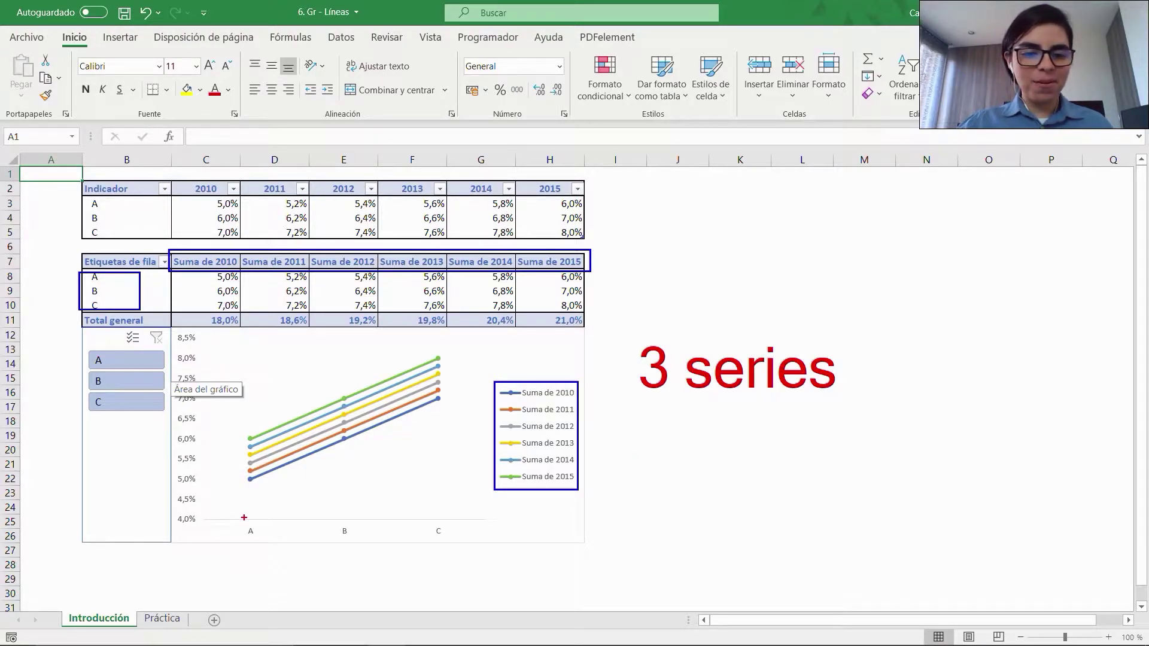
left_click_drag(235, 526, 449, 545)
left_click_drag(79, 334, 171, 426)
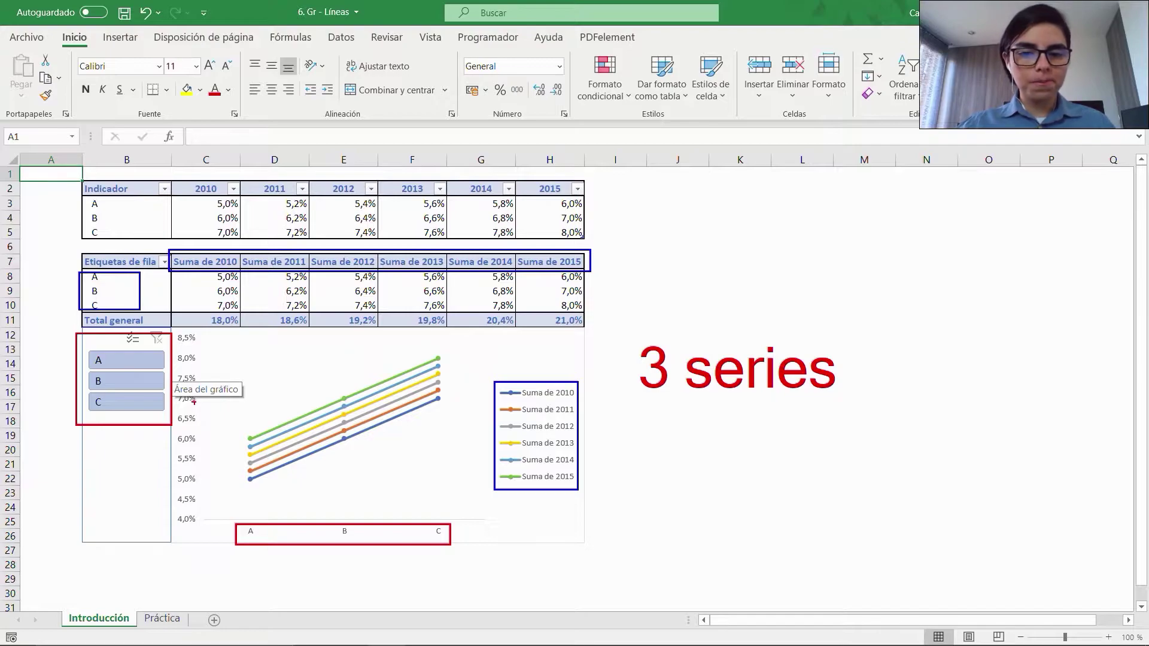
key("Escape")
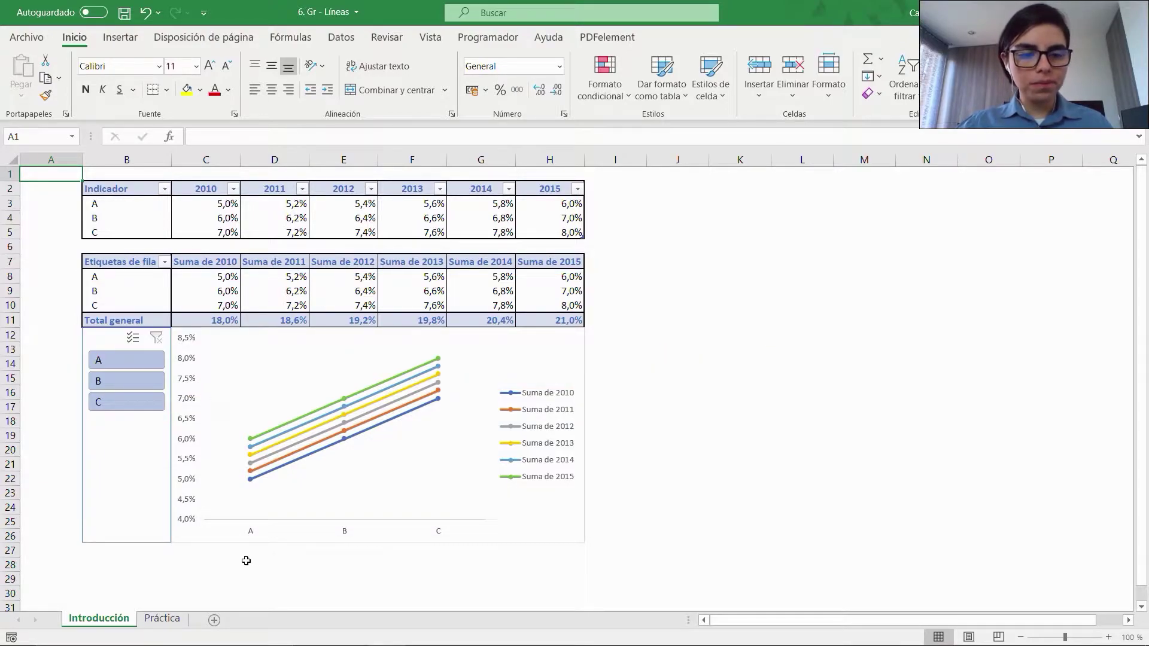
Step: Convert the range B2:H5 on the Práctica sheet into a table with headers, accepting static text for the header row
left_click(161, 618)
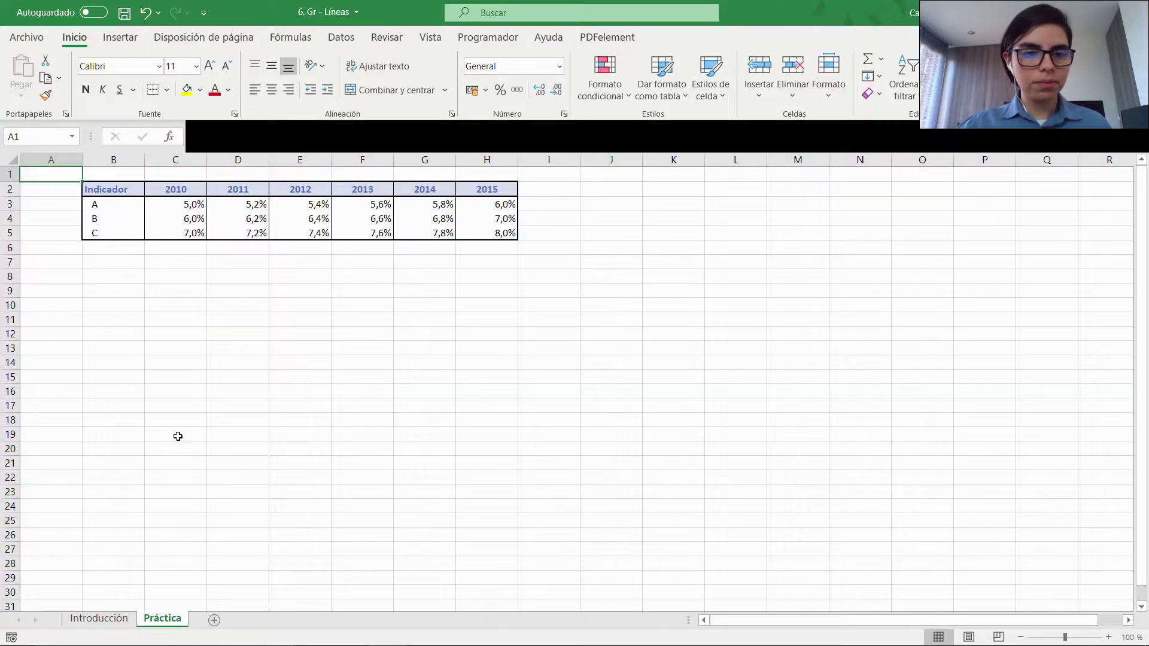
left_click(116, 191)
key("ctrl+shift+Right")
key("ctrl+shift+Down")
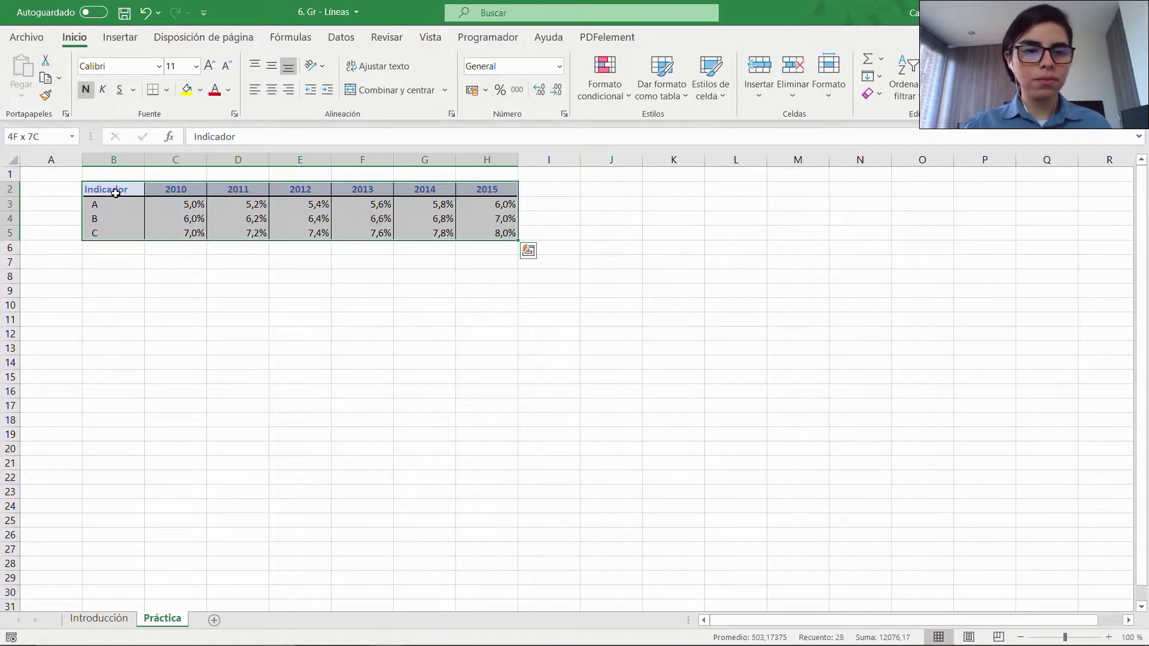
key("ctrl+t")
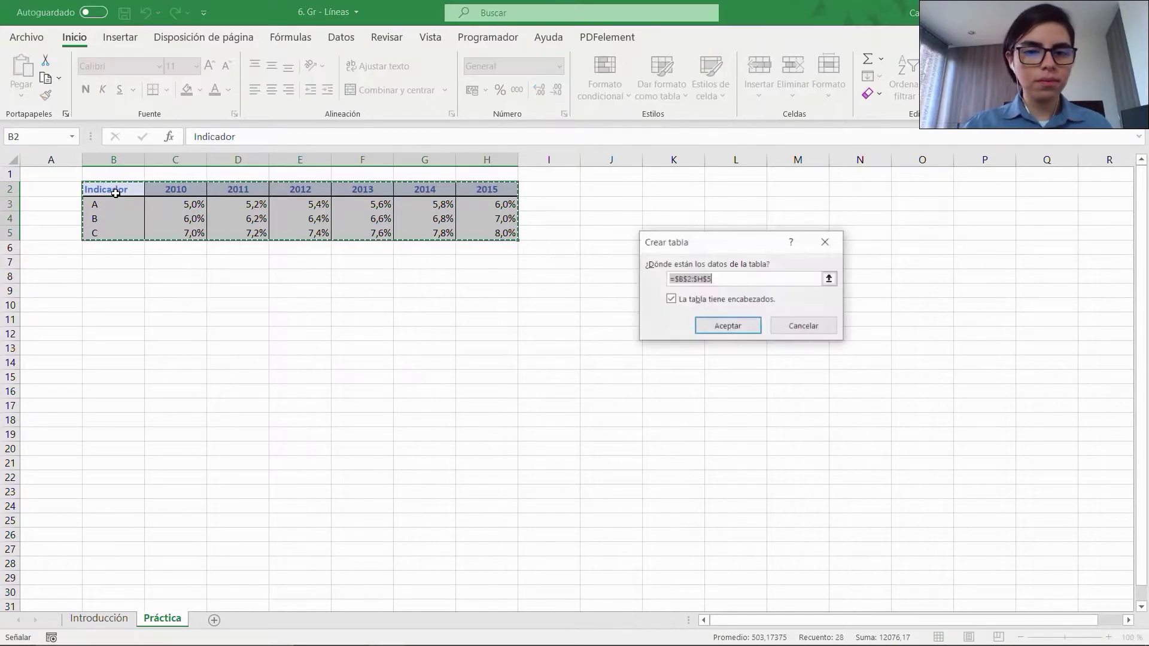
key("Return")
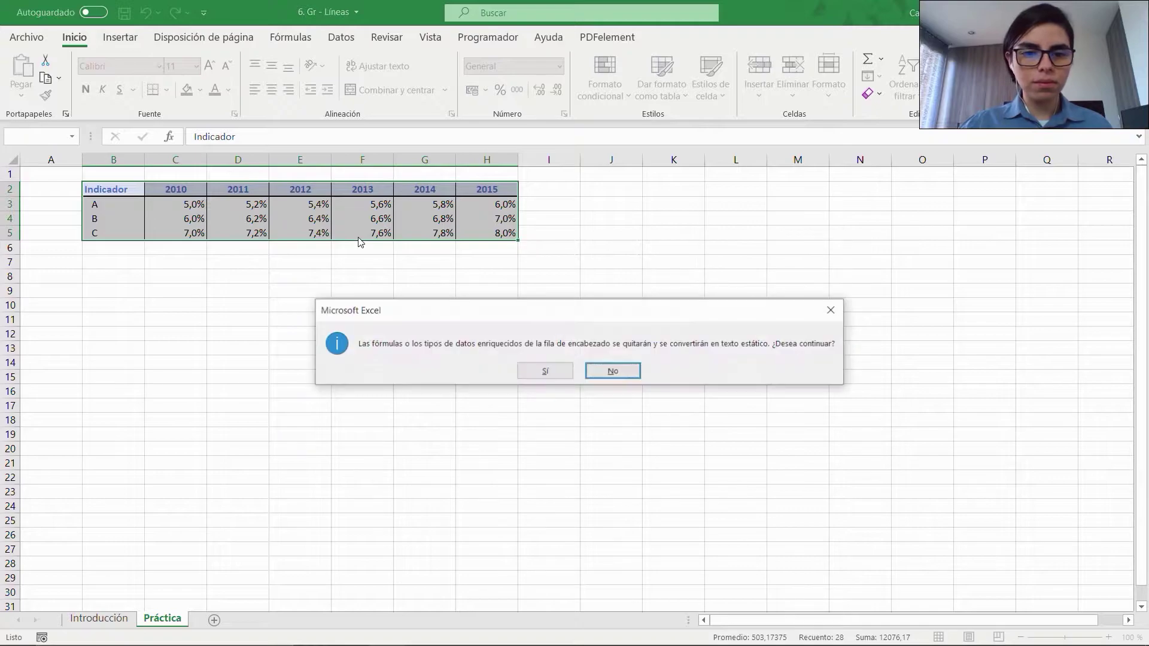
left_click(553, 369)
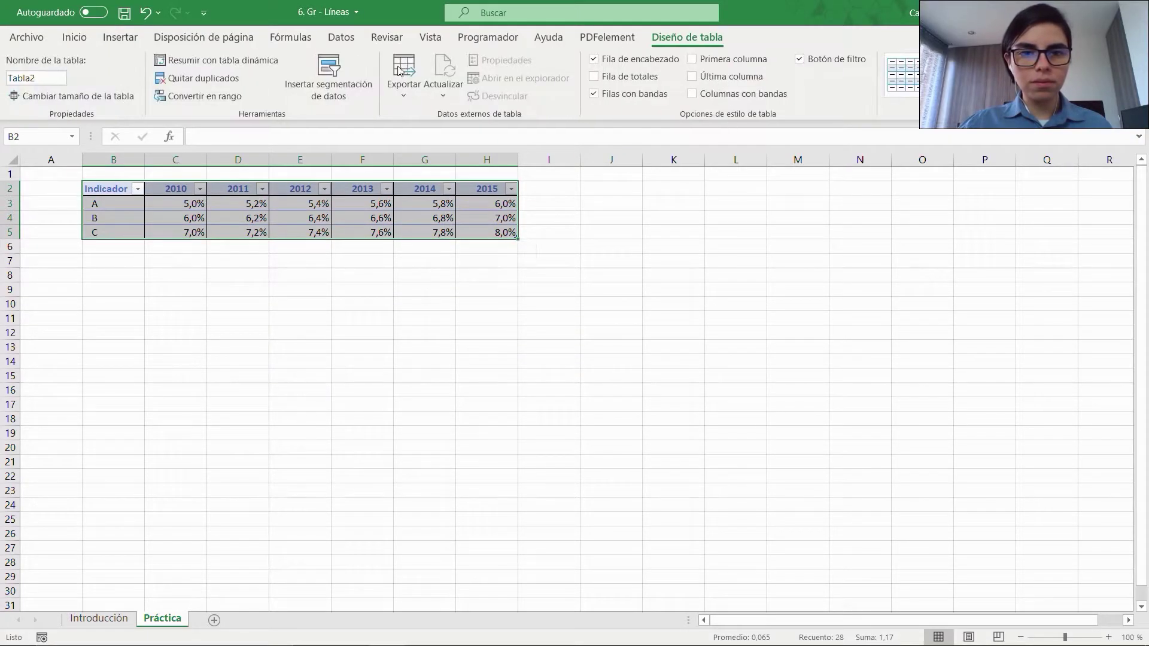
Step: Rename the new table as linea_2
left_click(49, 78)
key("BackSpace")
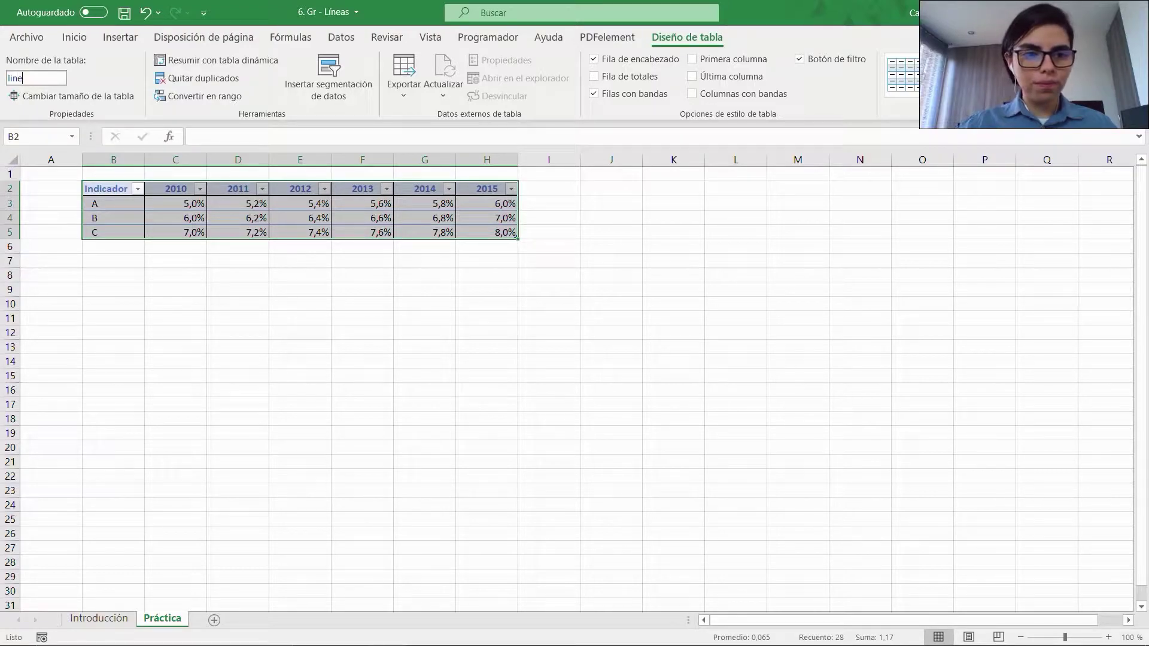
type("linea_2")
key("Return")
key("Return")
key("Return")
key("Return")
key("Return")
key("Return")
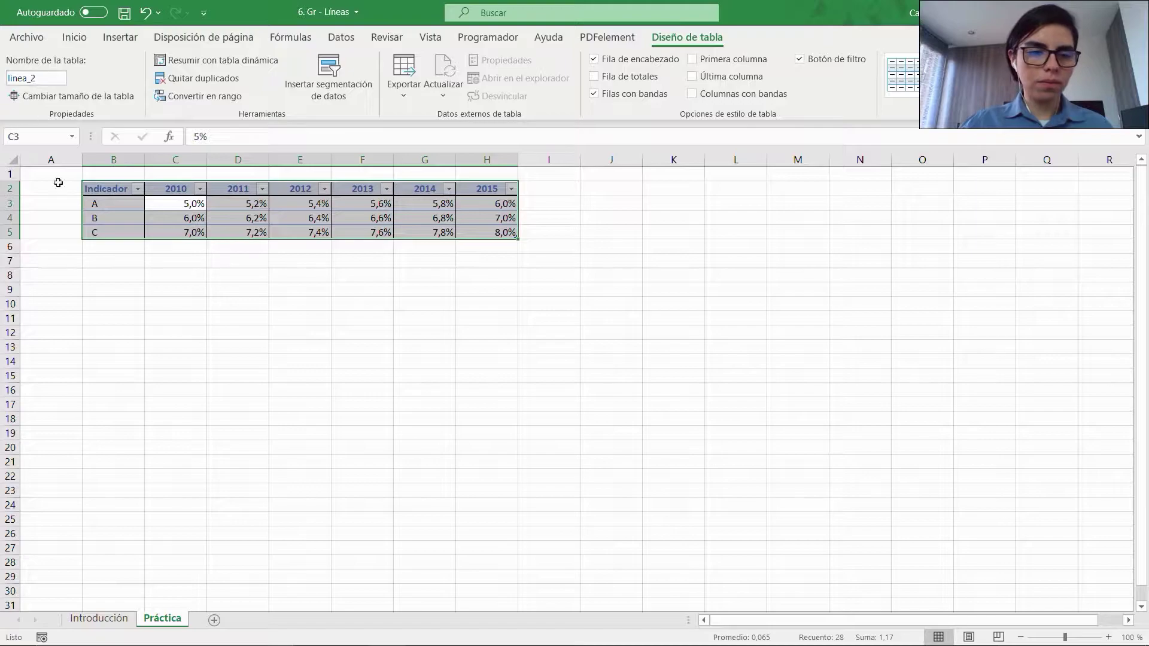
Step: Insert a pivot table based on the linea_2 table in cell B7 of the existing Práctica sheet
left_click(104, 244)
key("Down")
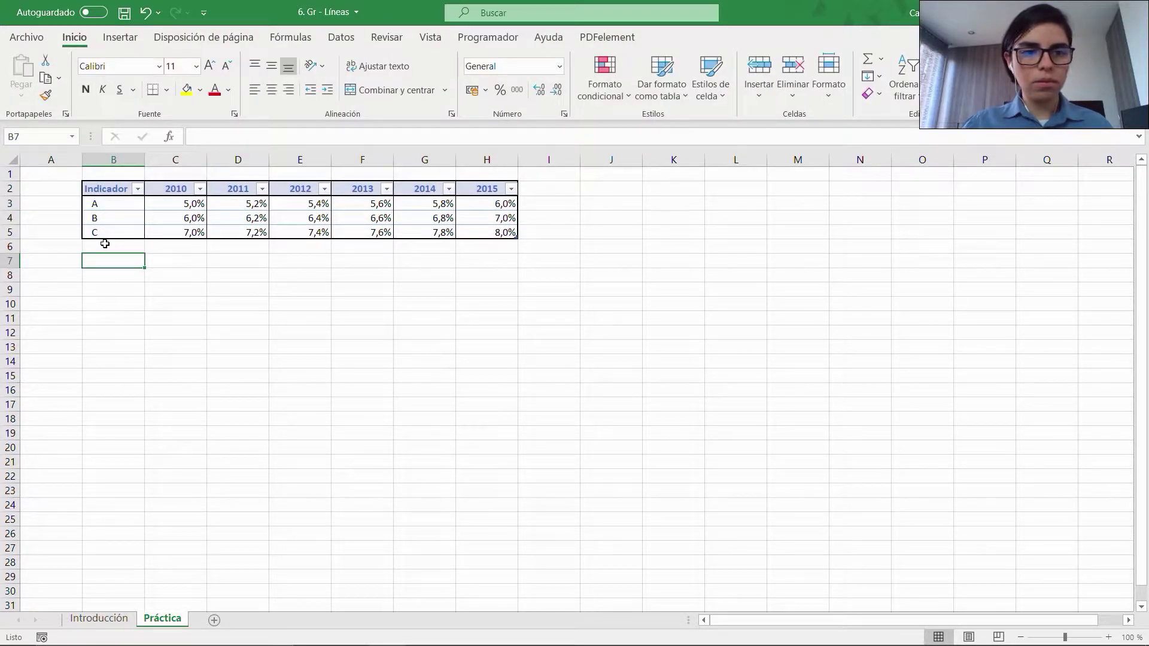
left_click(120, 37)
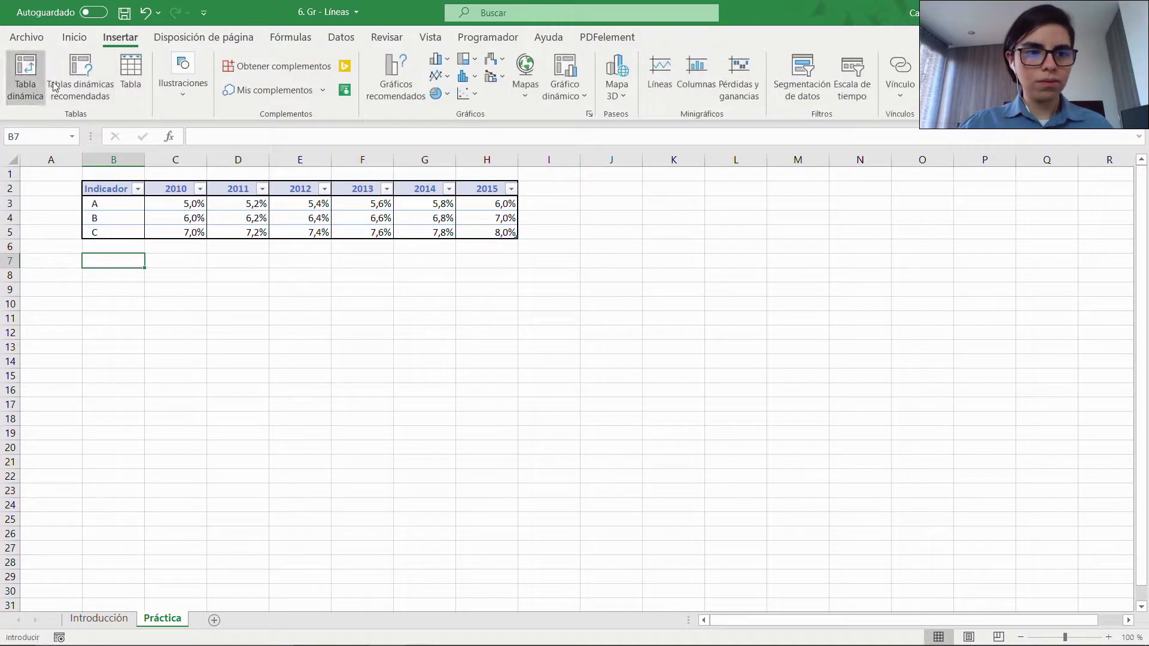
left_click(25, 78)
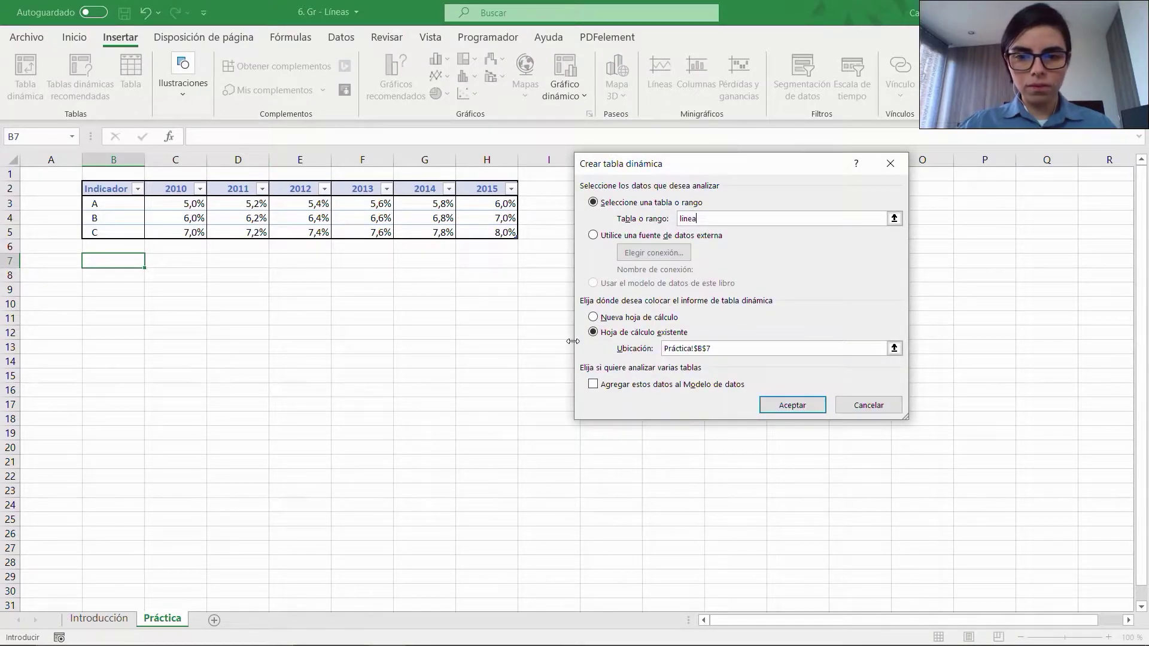
key("Return")
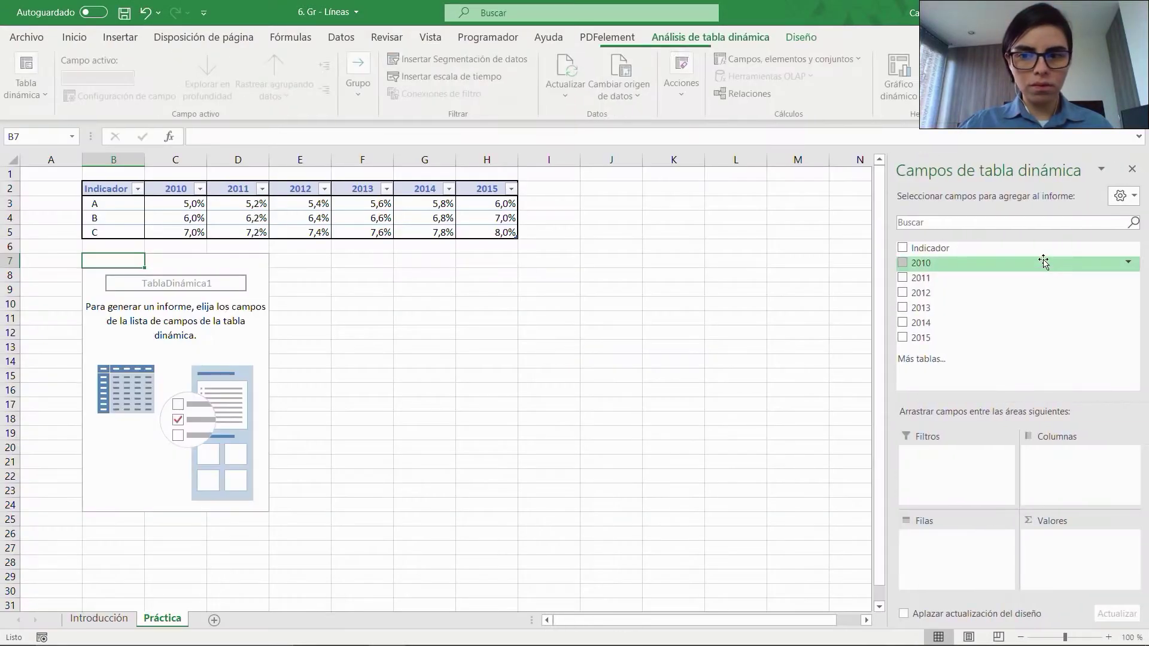
Step: Place Indicador in the pivot table rows, add the fields 2010 to 2015 as summed values, and close the field list
left_click_drag(922, 254, 933, 541)
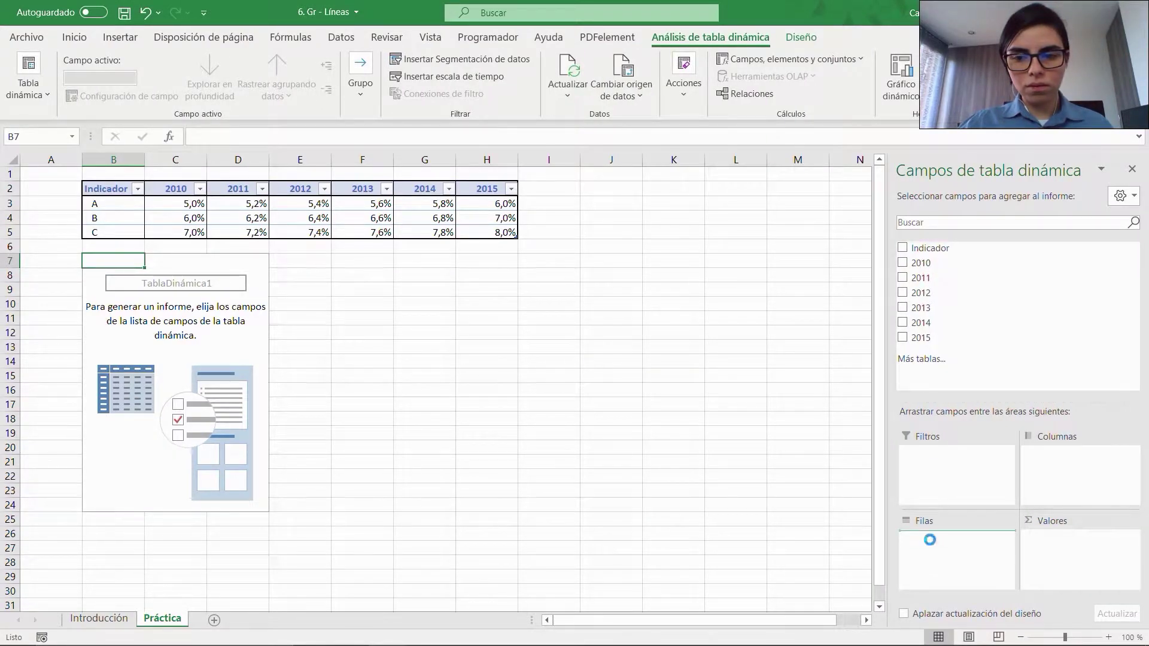
left_click(903, 278)
left_click(903, 293)
left_click(903, 308)
left_click(904, 323)
left_click(903, 338)
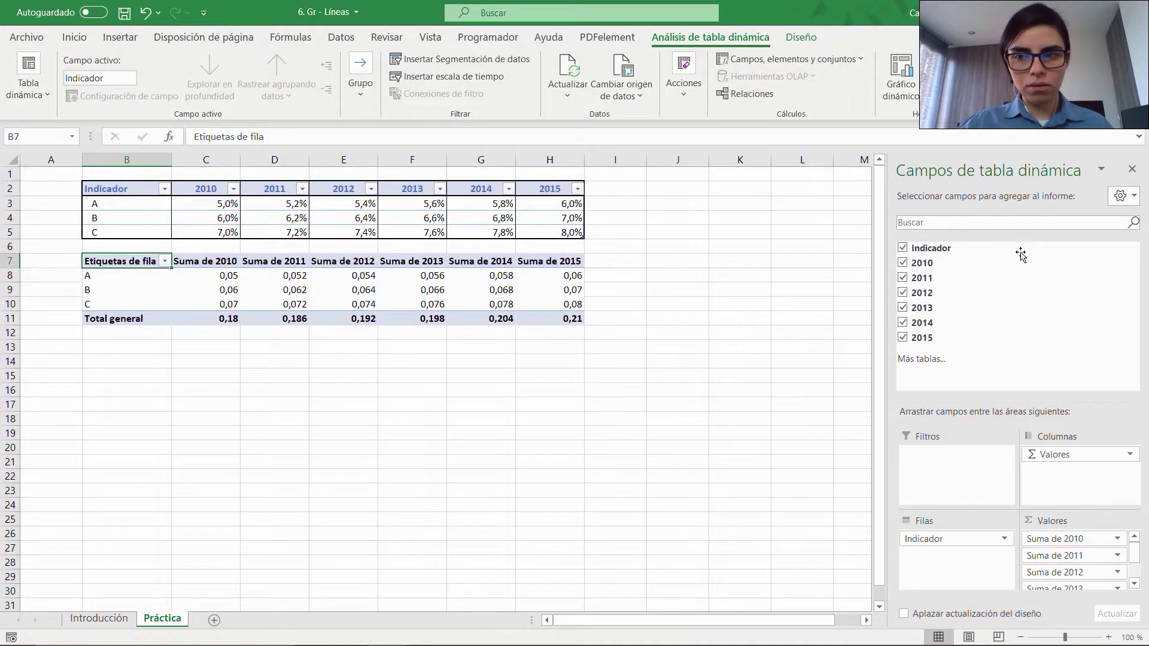
left_click(1131, 170)
Step: Format all pivot table values in C8:H11, including the grand total, as percentages with one decimal
left_click(230, 276)
key("ctrl+shift+Right")
key("ctrl+shift+Down")
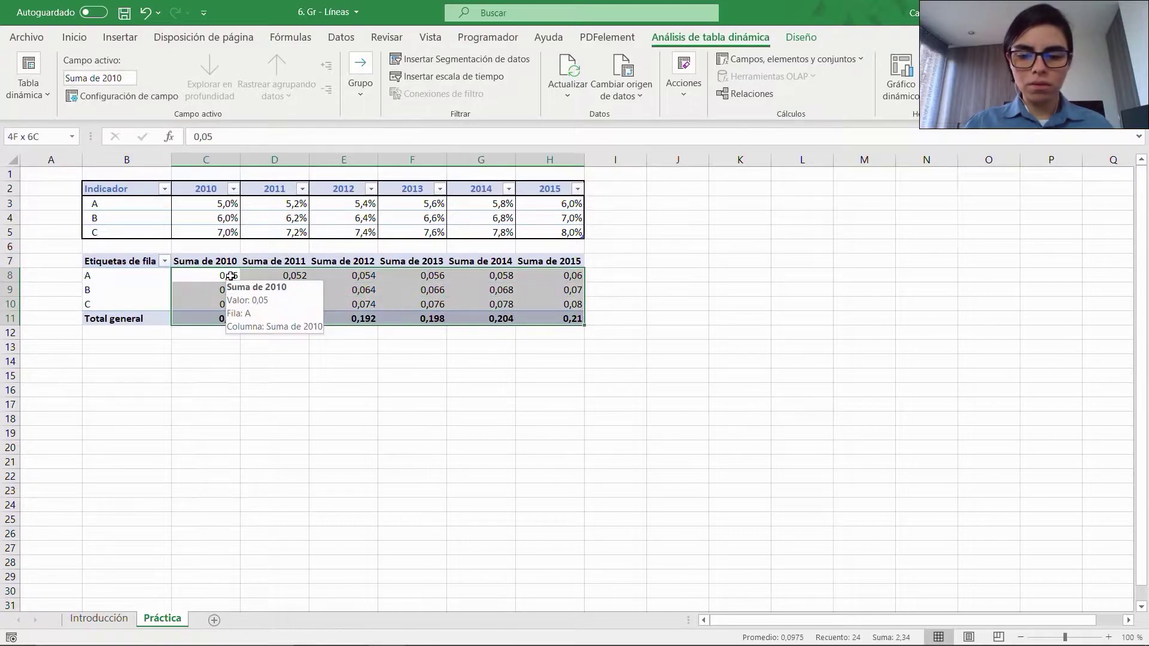
key("alt+o")
key("p")
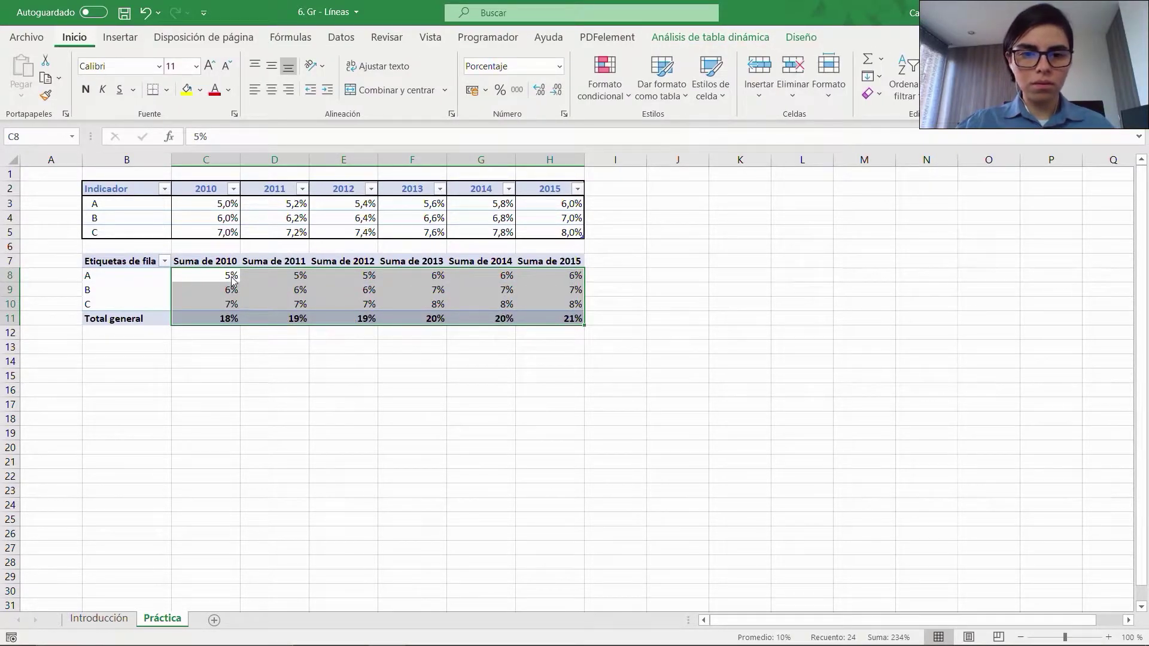
key("alt+o")
key("0")
left_click(95, 350)
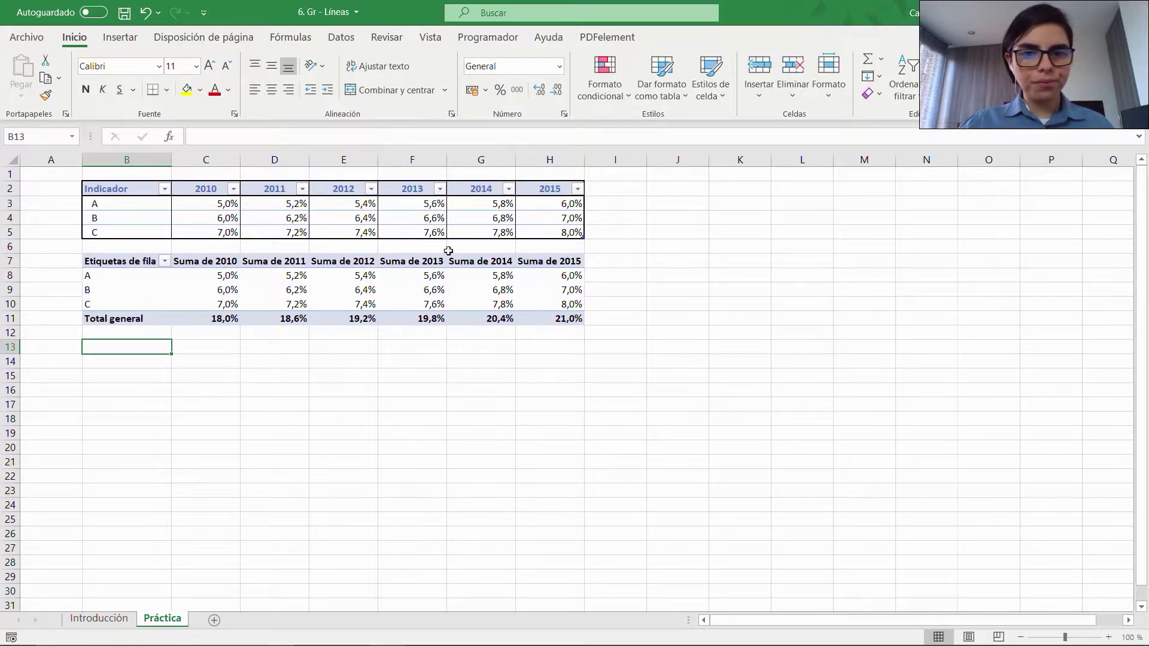
Step: Insert a slicer for the Indicador field of the pivot table
left_click(456, 333)
left_click(486, 302)
left_click(679, 40)
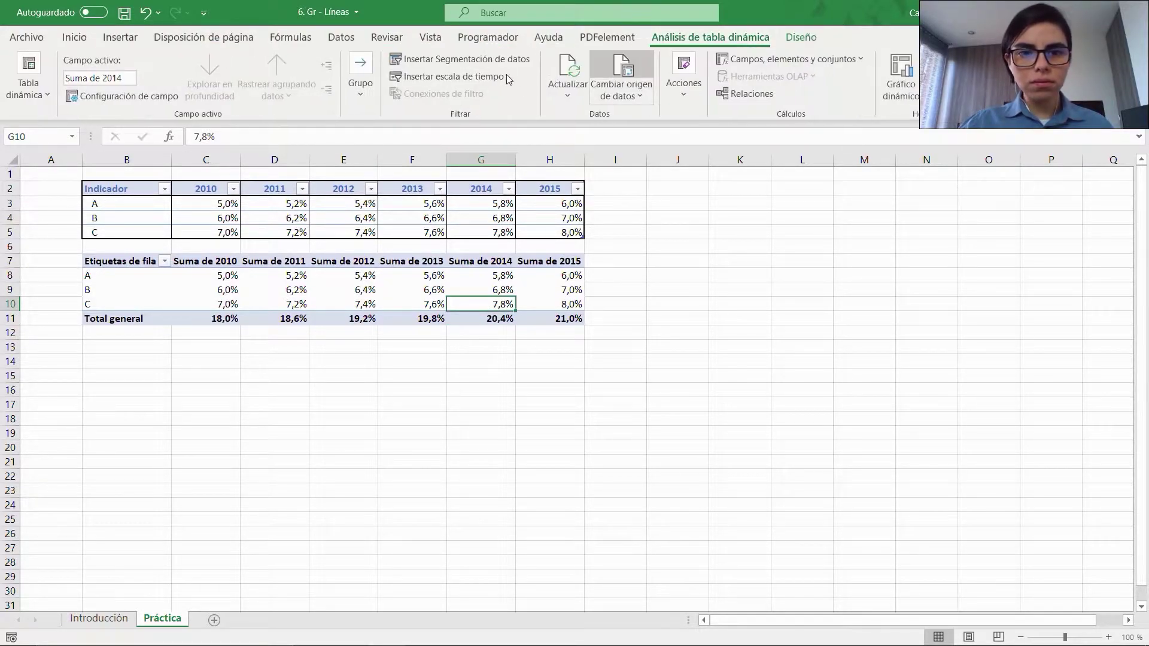
left_click(436, 59)
left_click(659, 188)
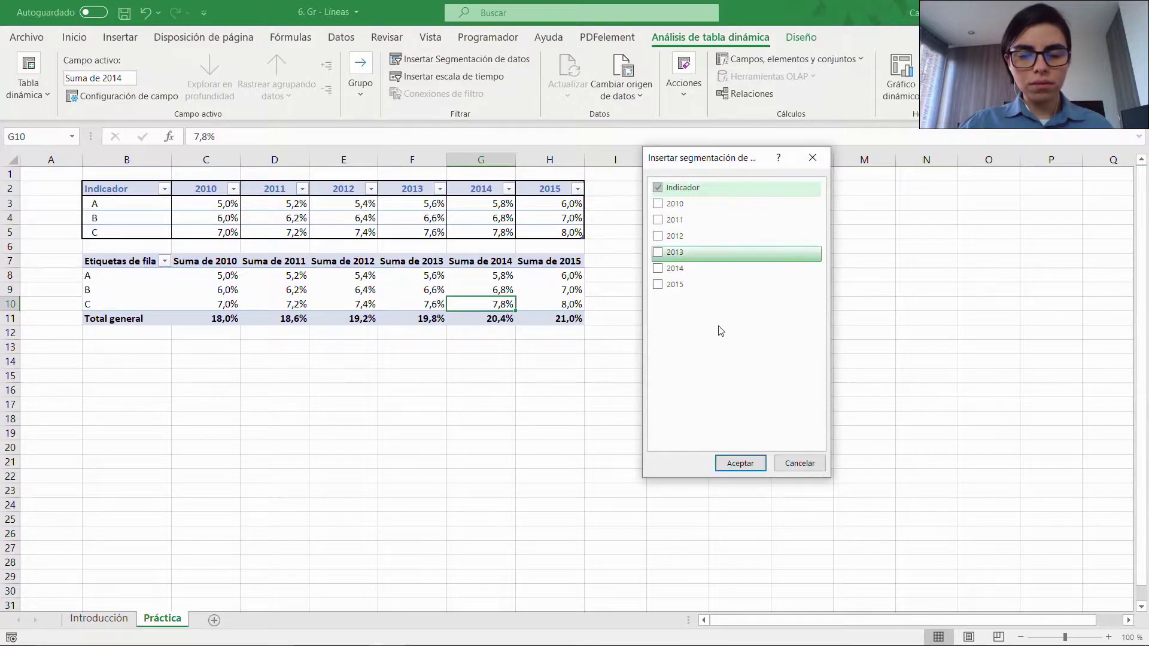
left_click(735, 463)
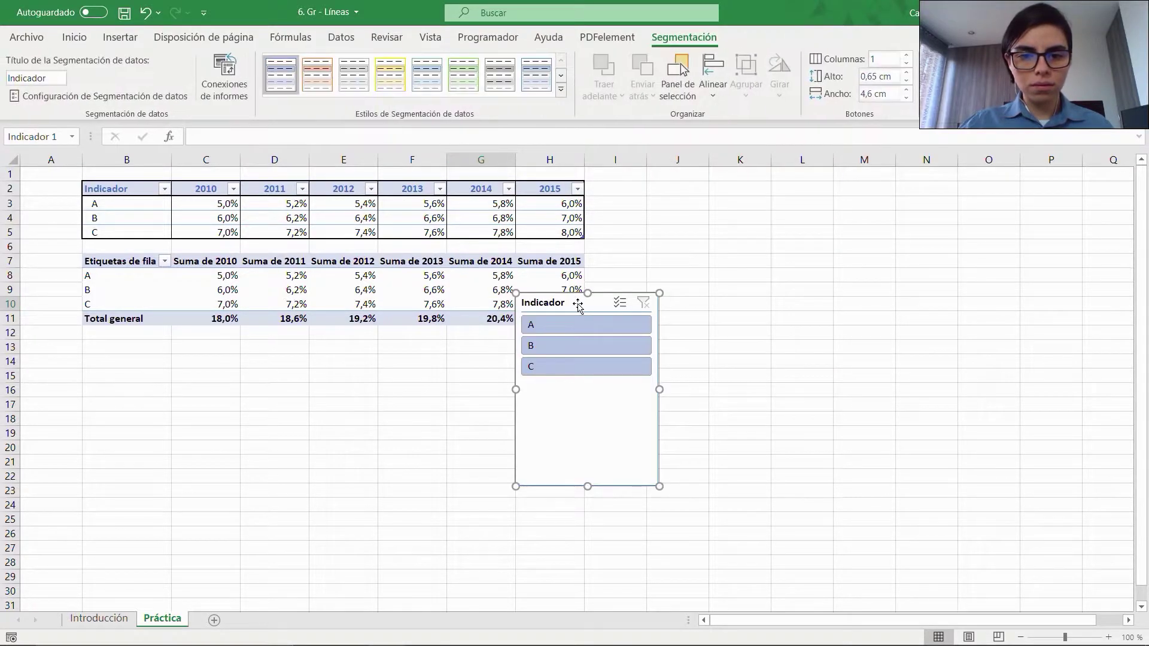
Step: Place the Indicador slicer beside the pivot table at column I and shrink it to fit its three buttons
left_click_drag(576, 302, 645, 270)
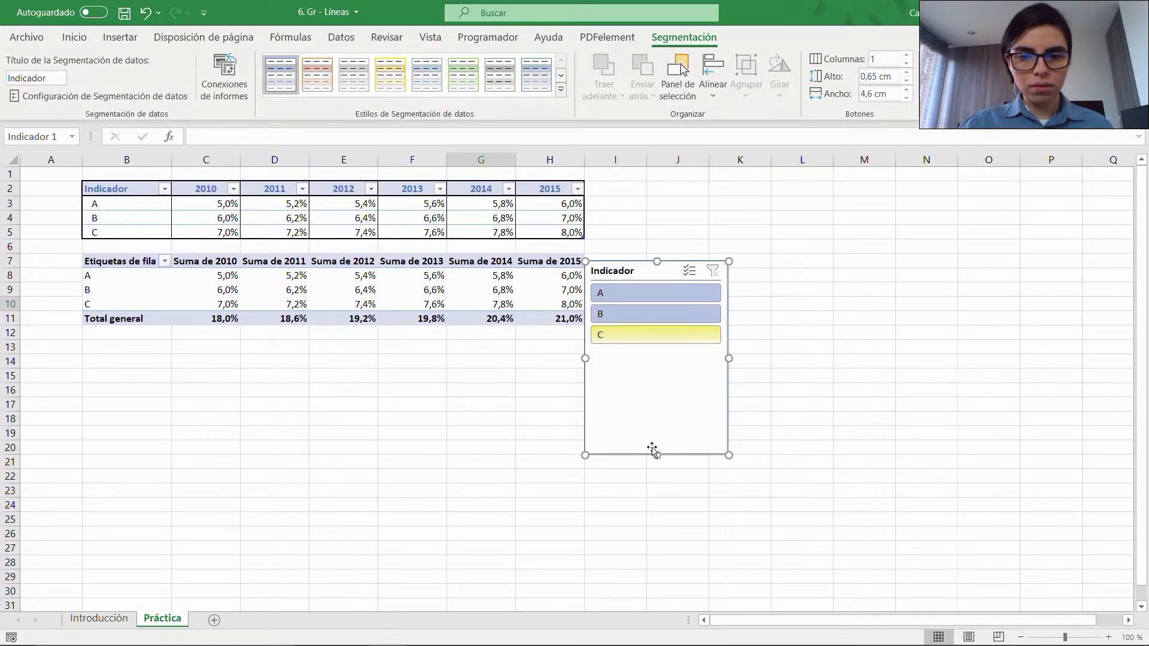
left_click_drag(657, 455, 657, 355)
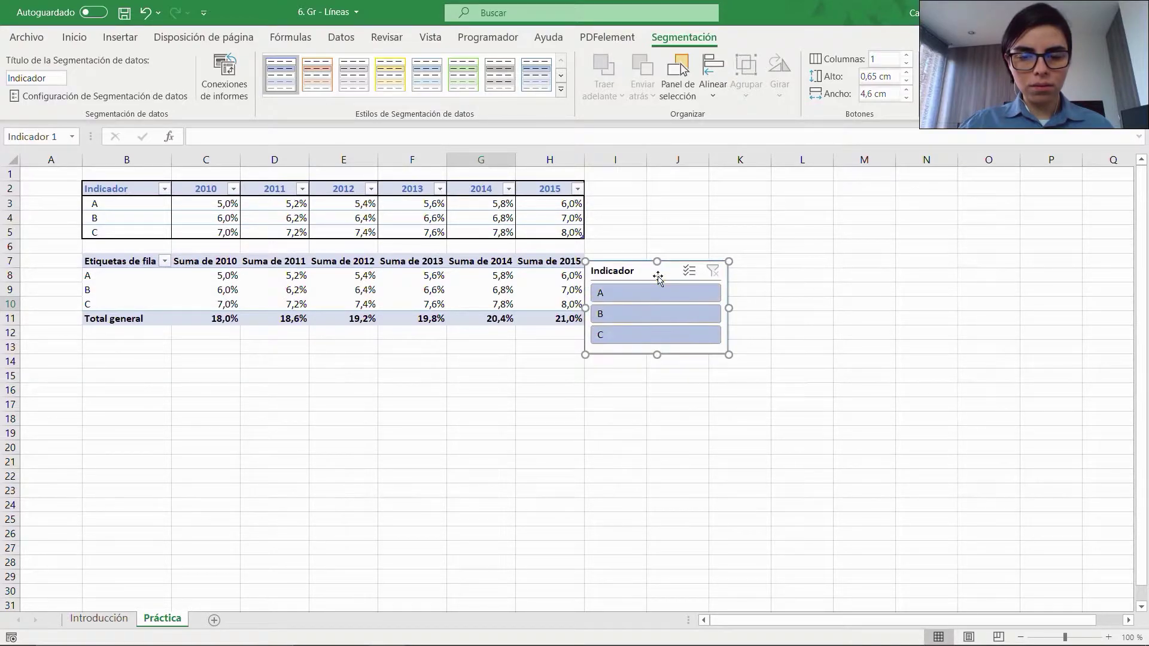
left_click_drag(729, 308, 647, 308)
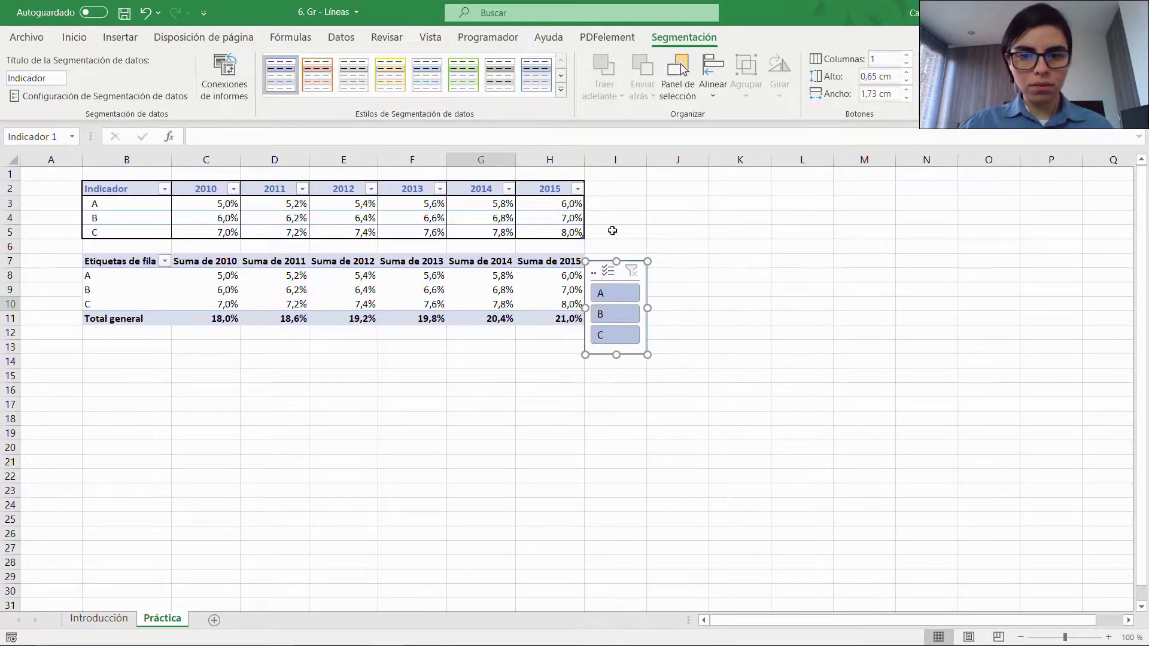
Step: Clear the slicer's caption text and adjust its width to match column I
left_click(52, 77)
key("BackSpace")
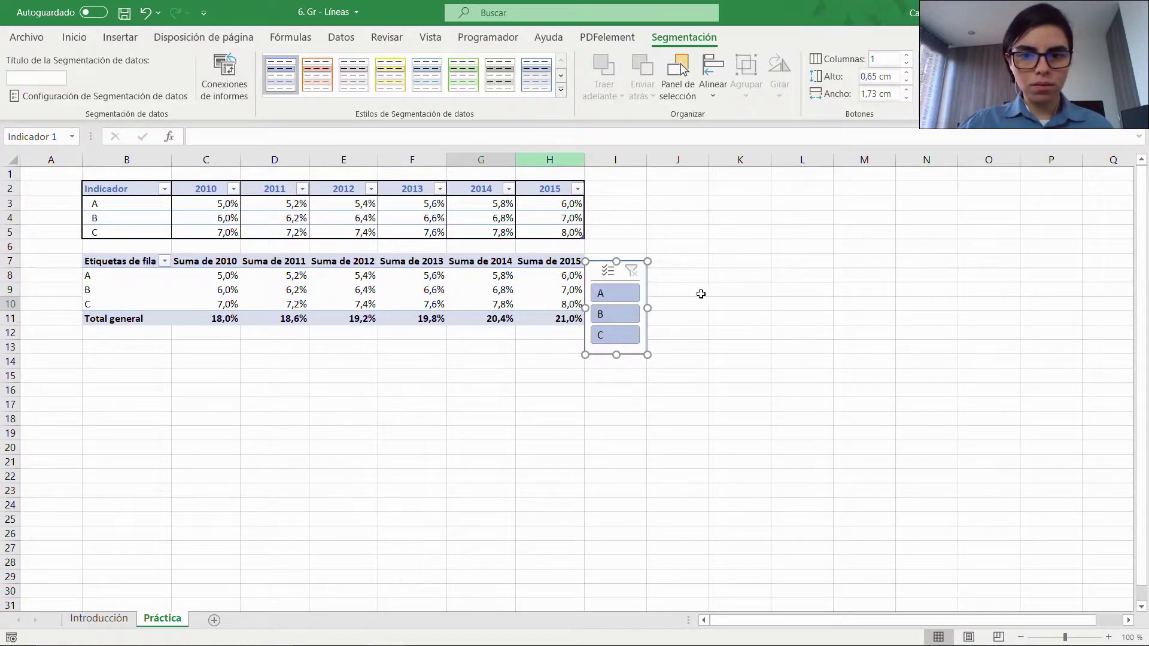
left_click(688, 292)
left_click(592, 273)
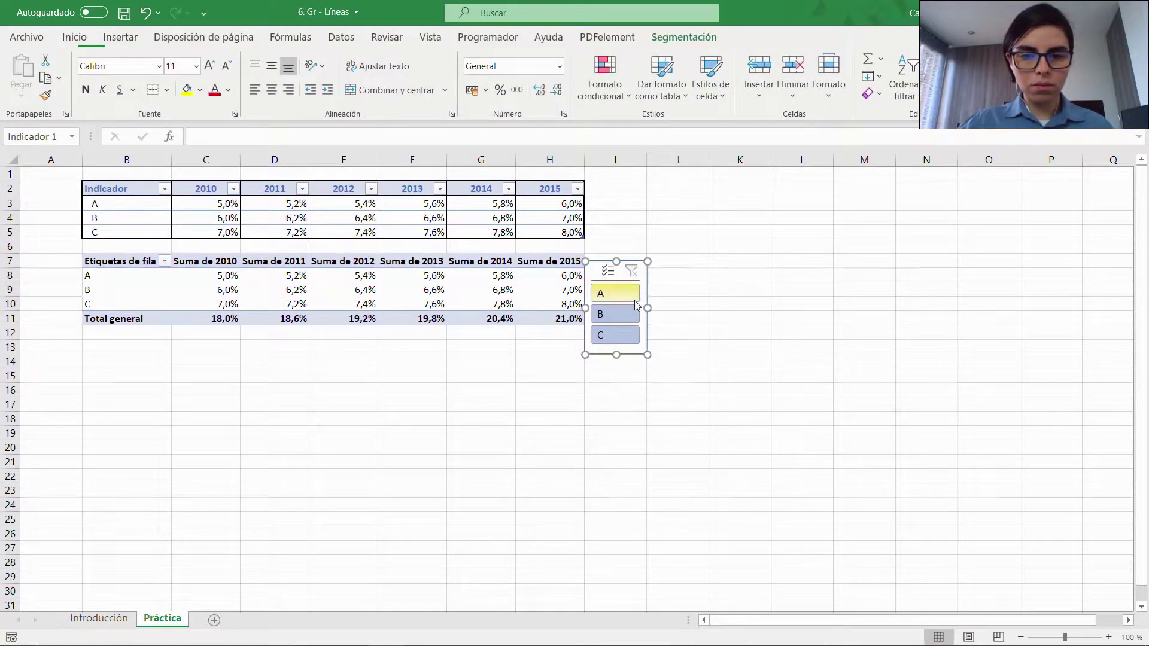
mouse_move(647, 308)
left_mouse_down()
mouse_move(854, 317)
mouse_move(807, 305)
mouse_move(646, 306)
left_mouse_up()
left_click(411, 346)
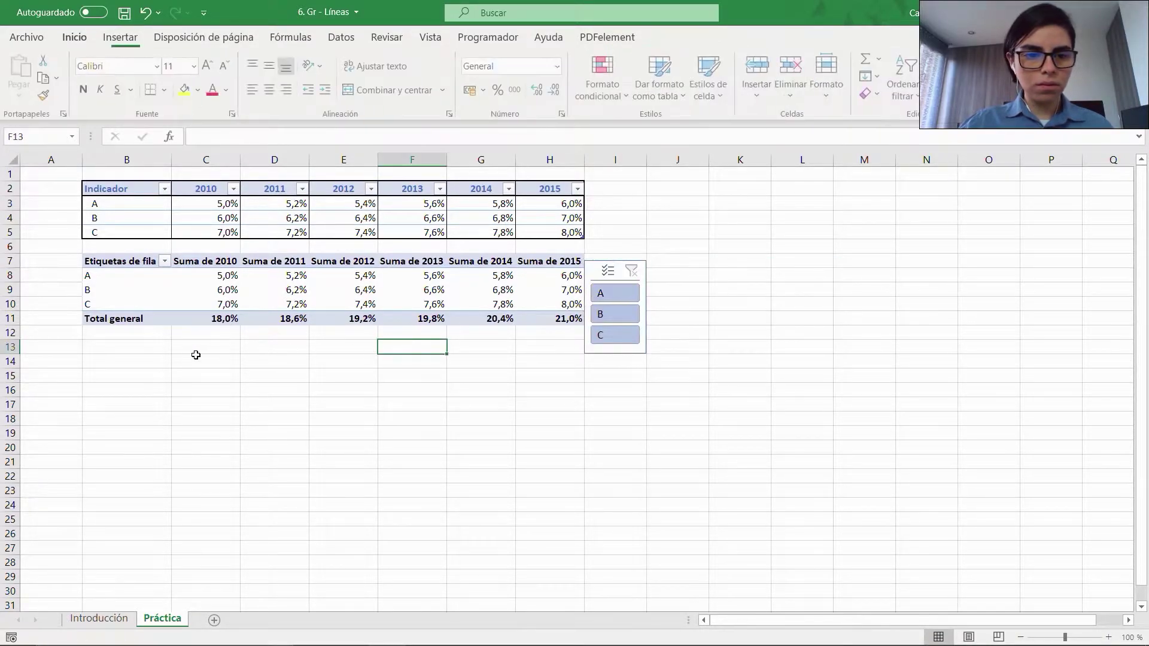
Step: Test the slicer by filtering the pivot table to B, C and A in turn, and clear the filter
left_click(98, 335)
left_click(634, 321)
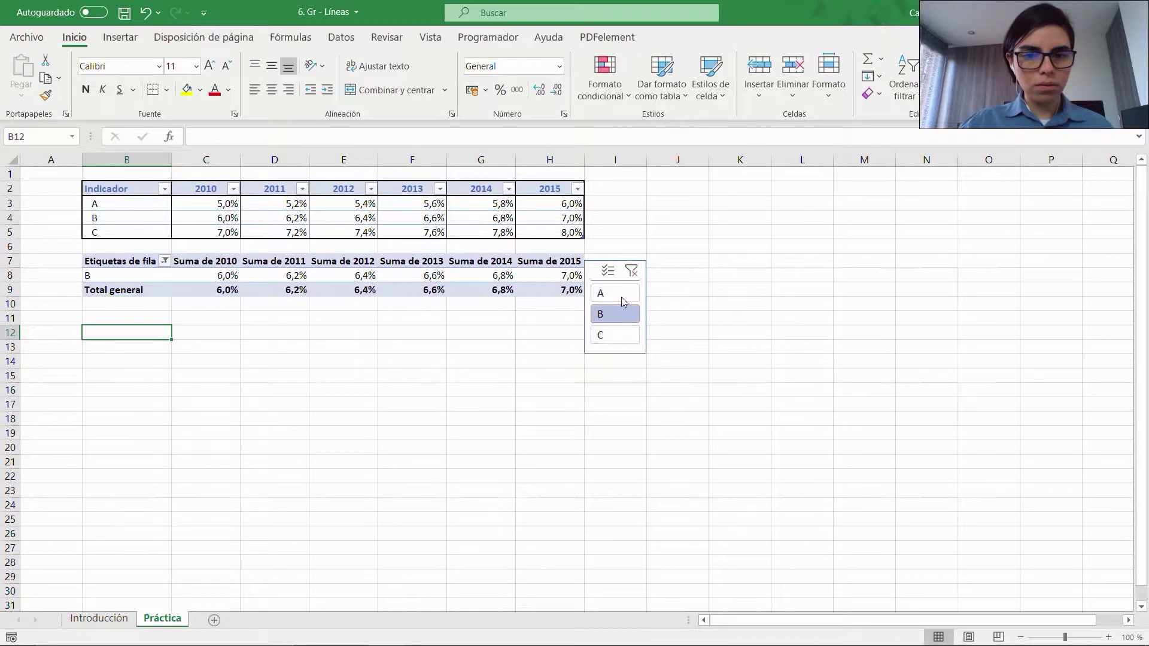
left_click(601, 334)
left_click(610, 294)
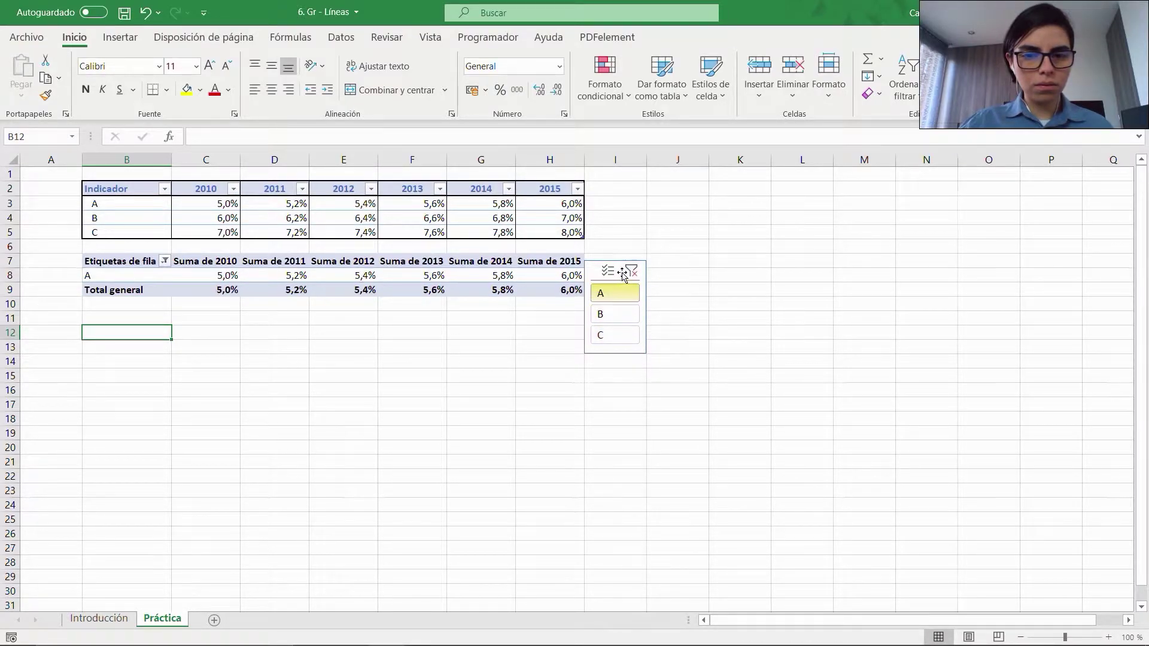
left_click(631, 270)
Step: Enter 2010 in B13 and the formula =B13+1 in C13 to start a year series
left_click(146, 347)
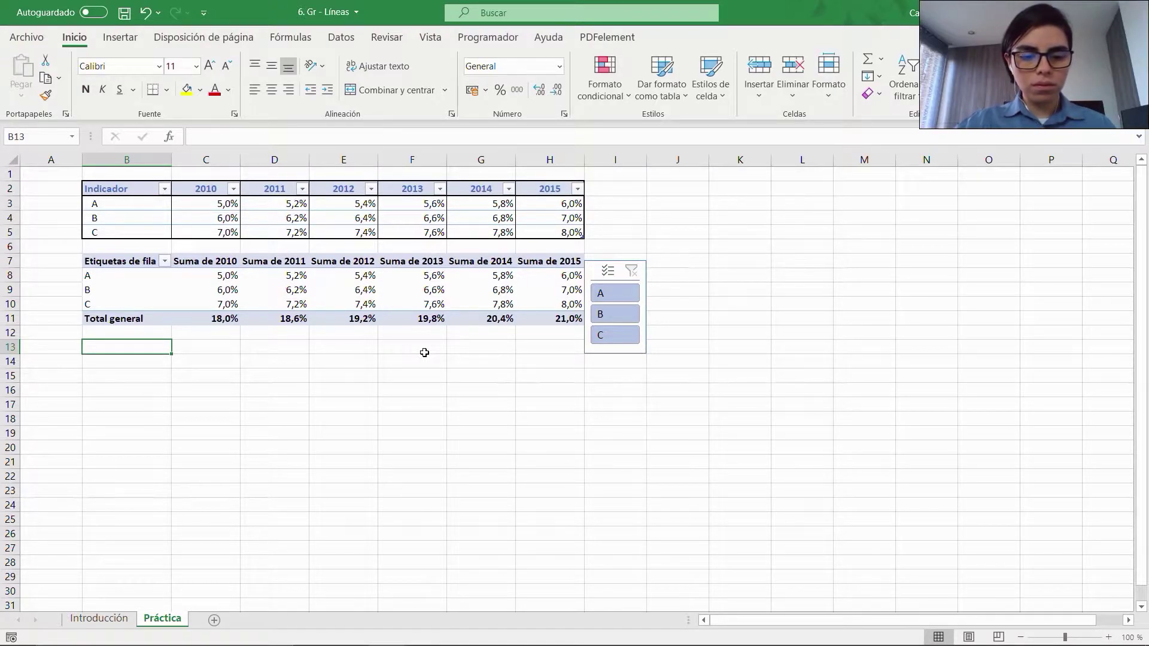
type("2010")
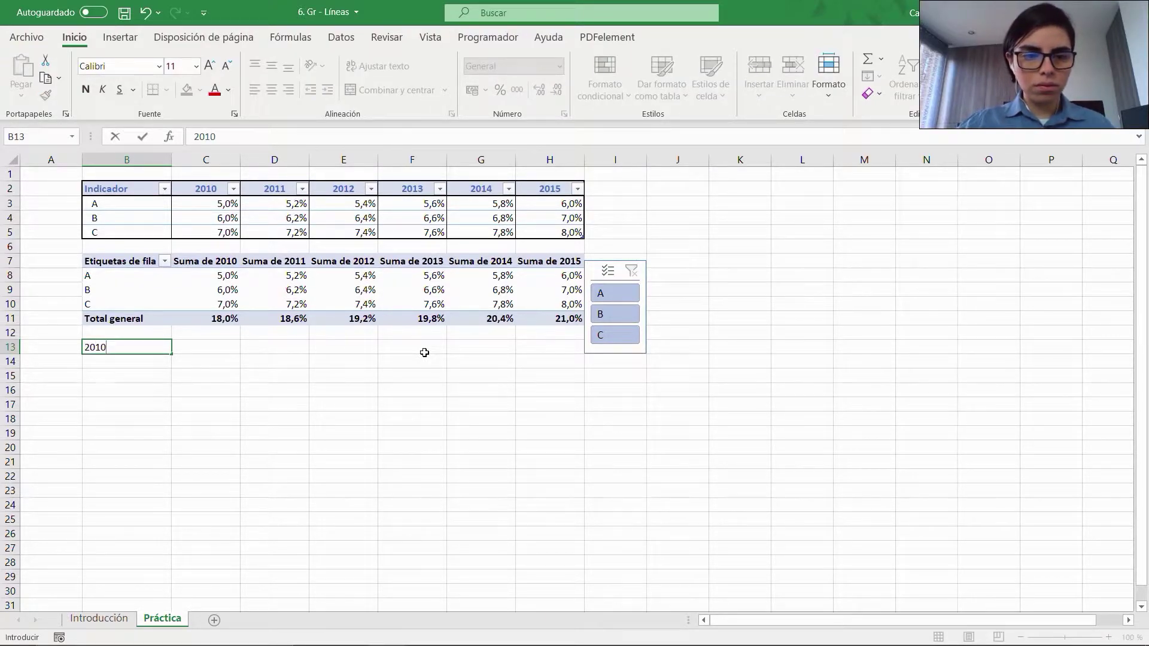
key("Tab")
type("=B13+1")
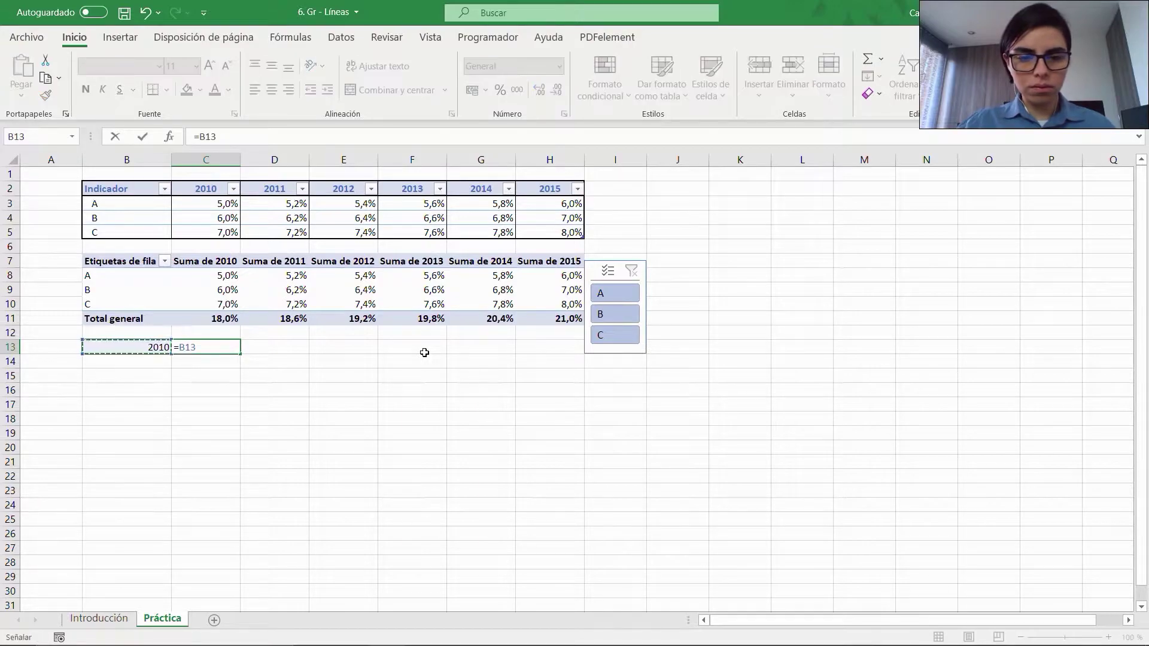
key("Return")
Step: Copy the C13 year formula across to G13 so the series runs through 2015
key("Up")
key("Right")
key("ctrl+c")
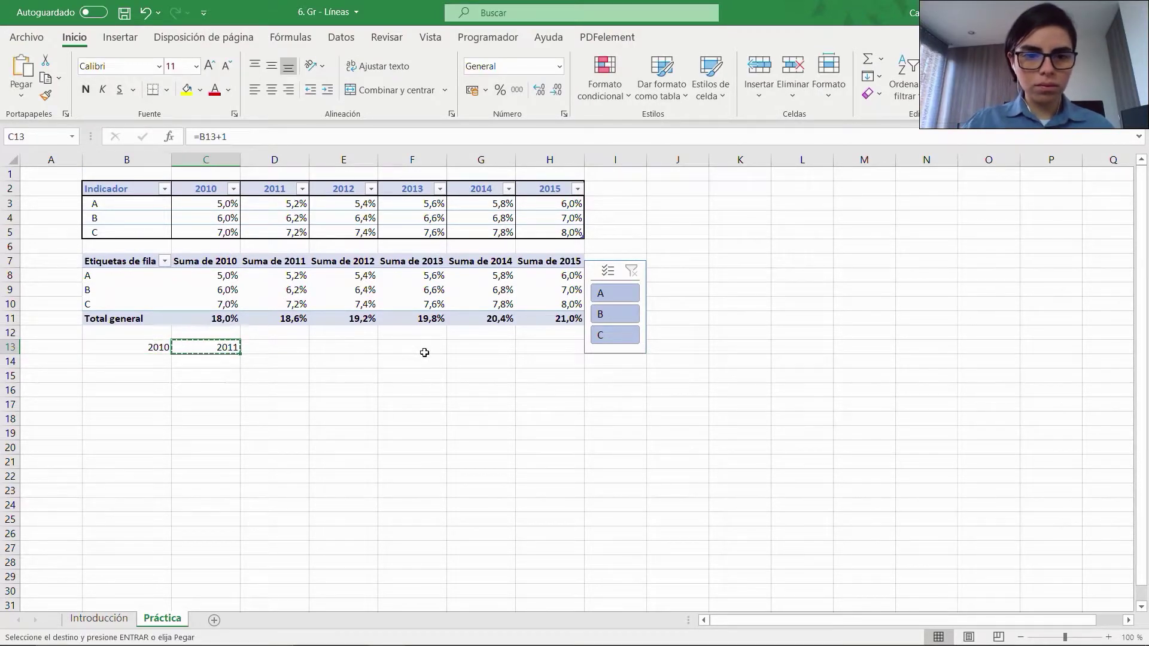
key("shift+Right")
key("shift+Right")
key("shift+Right")
key("shift+Right")
key("ctrl+v")
key("Return")
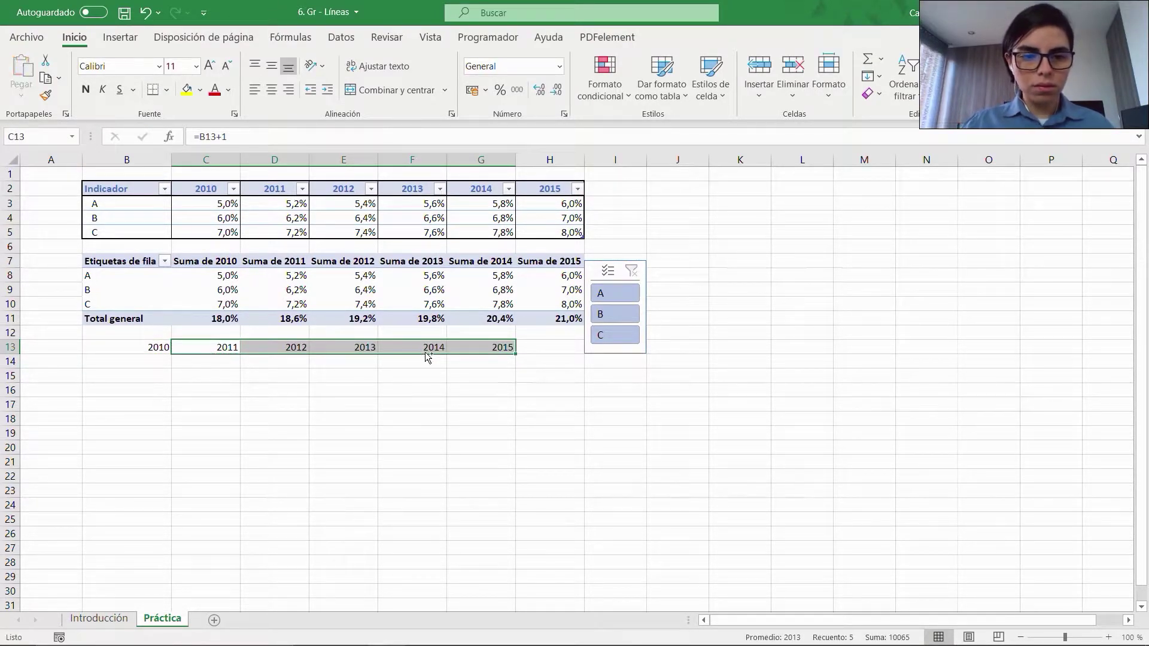
Step: Move the years 2011 to 2015 to start in B14, and the years 2012 to 2015 to start in B15
key("ctrl+x")
key("Down")
key("Left")
key("ctrl+v")
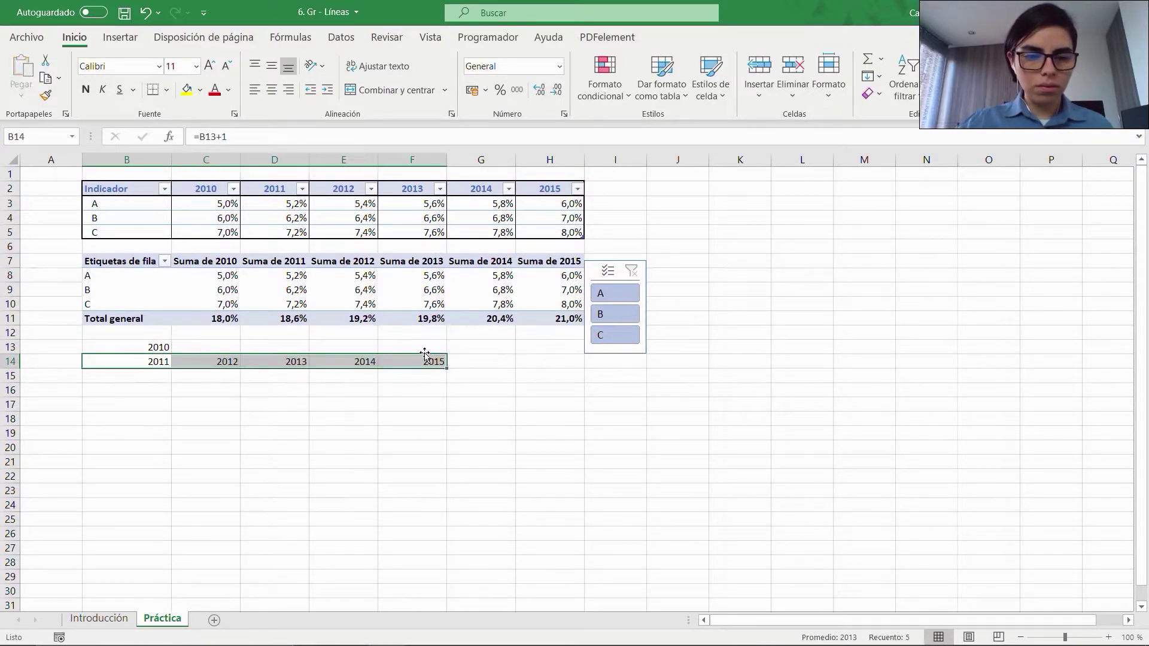
key("Right")
key("shift+Right")
key("shift+Right")
key("shift+Right")
key("ctrl+x")
key("Down")
key("Left")
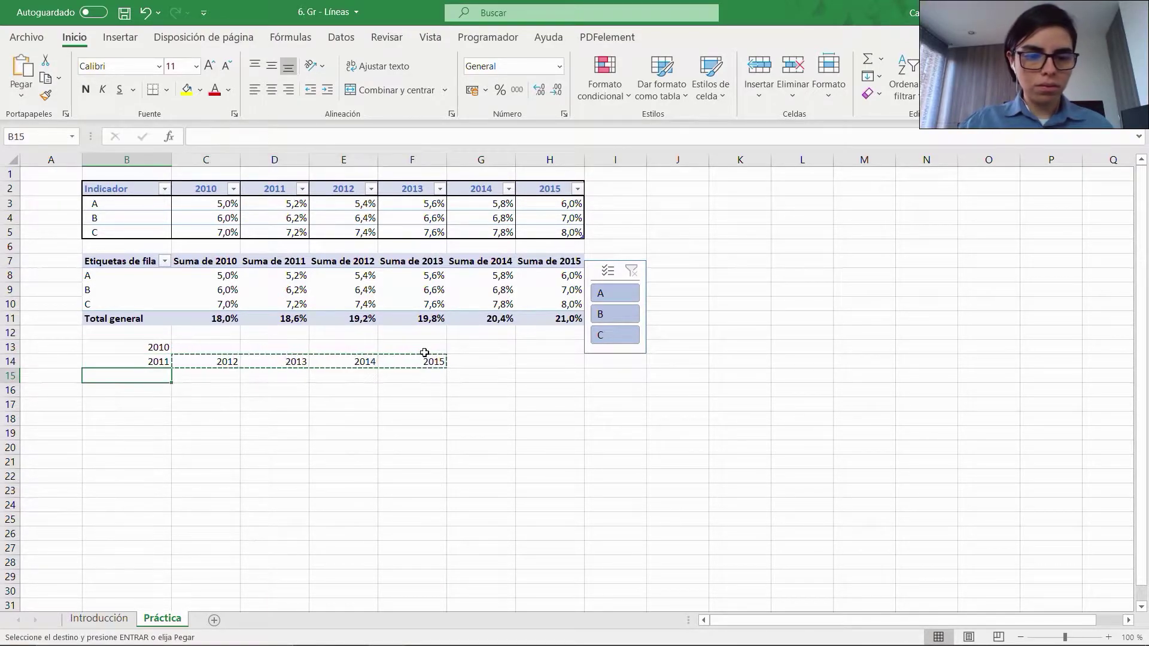
key("ctrl+v")
Step: Move the years 2013, 2014 and 2015 into B16, B17 and B18 to complete the vertical list
key("Right")
key("shift+Right")
key("shift+Right")
key("ctrl+x")
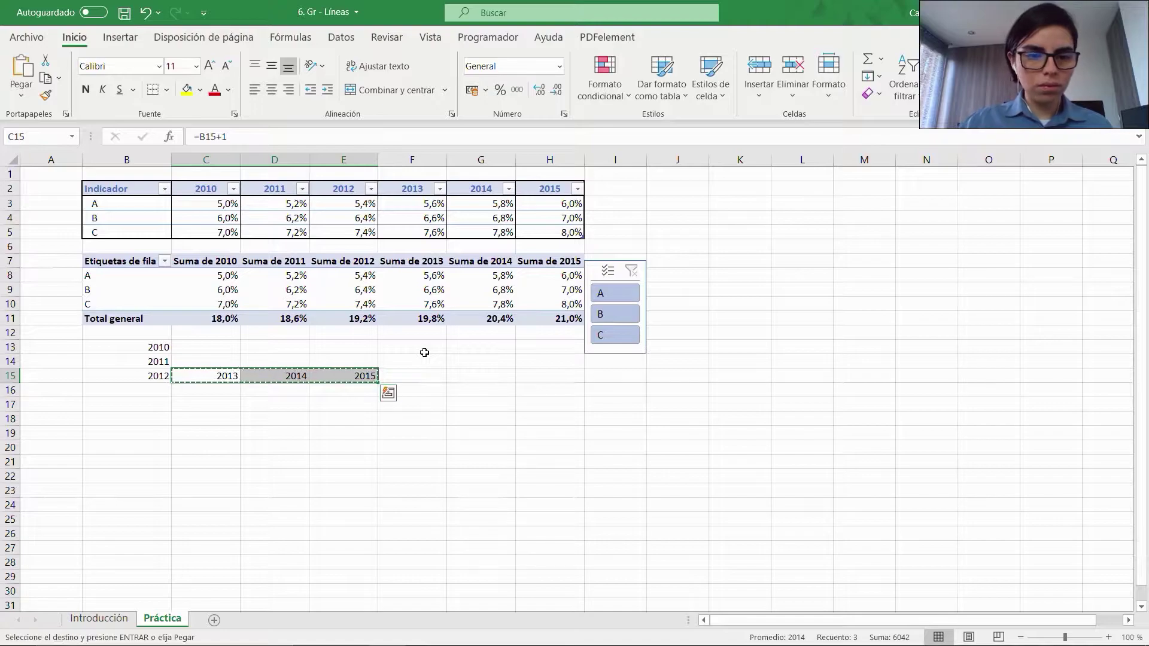
key("Down")
key("Left")
key("ctrl+v")
key("Right")
key("shift+Right")
key("ctrl+x")
key("Down")
key("Left")
key("ctrl+v")
key("Right")
key("ctrl+x")
key("Down")
key("Left")
key("ctrl+v")
key("ctrl+Up")
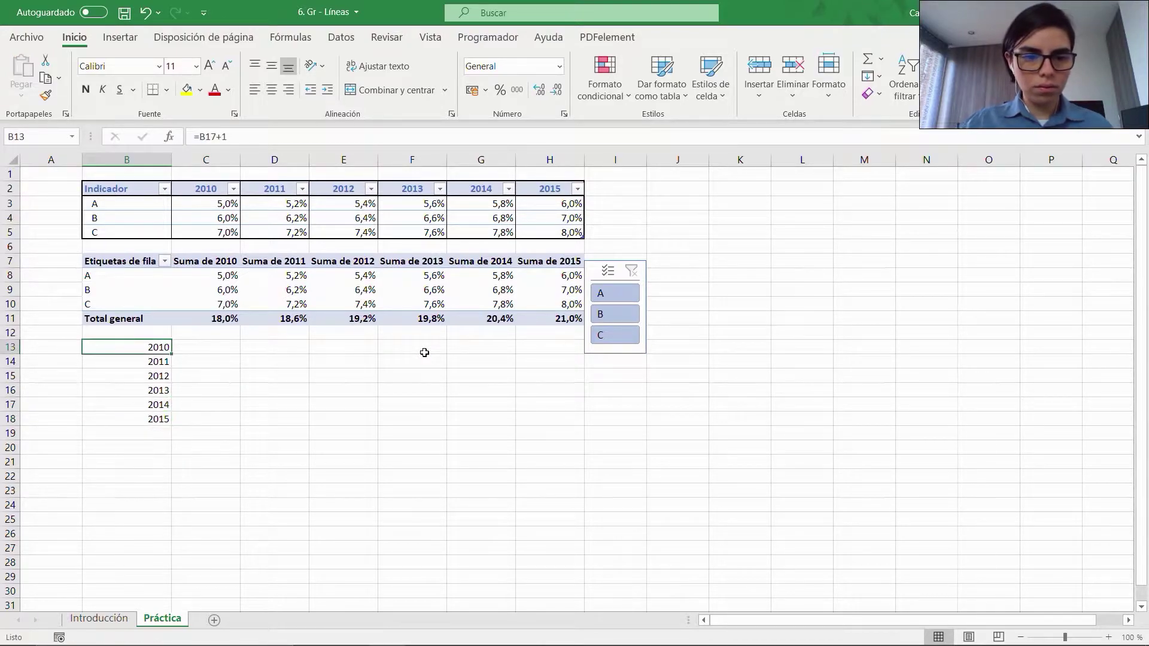
key("ctrl+shift+Down")
key("ctrl+c")
key("Down")
key("Down")
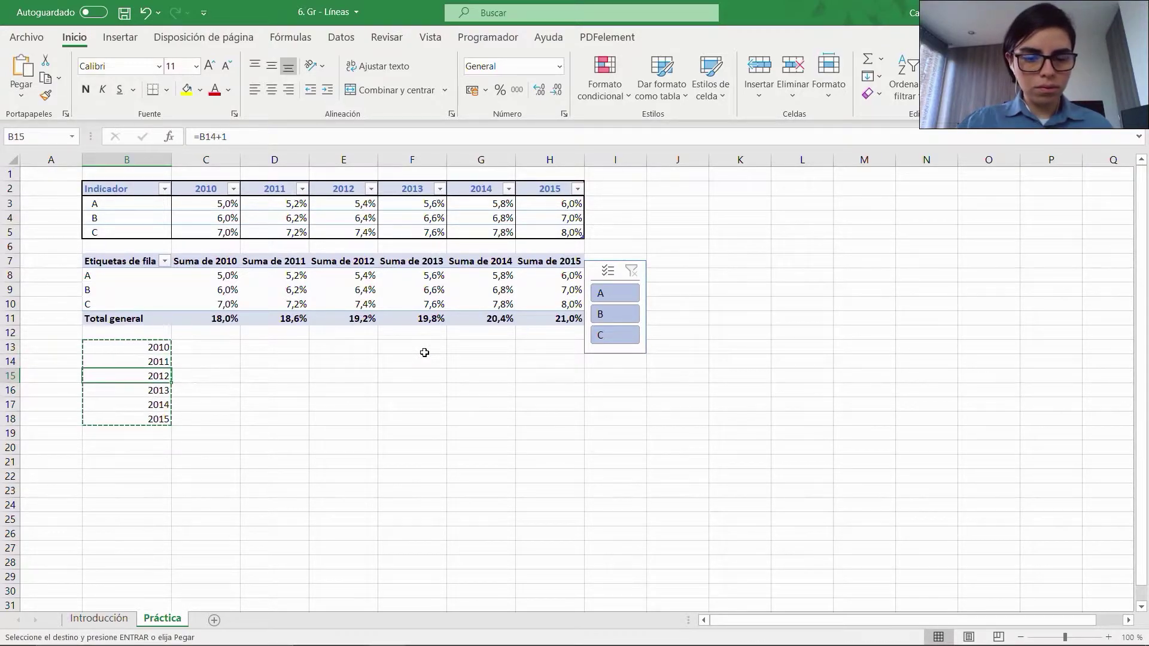
Step: Move the year list in B13:B18 down one row to B14:B19
key("ctrl+Up")
key("ctrl+shift+Down")
key("ctrl+x")
key("Down")
key("ctrl+v")
Step: Enter the headers Año, A, B and C in cells B13 to E13 above the year list
key("Up")
type("Año")
key("Tab")
type("A")
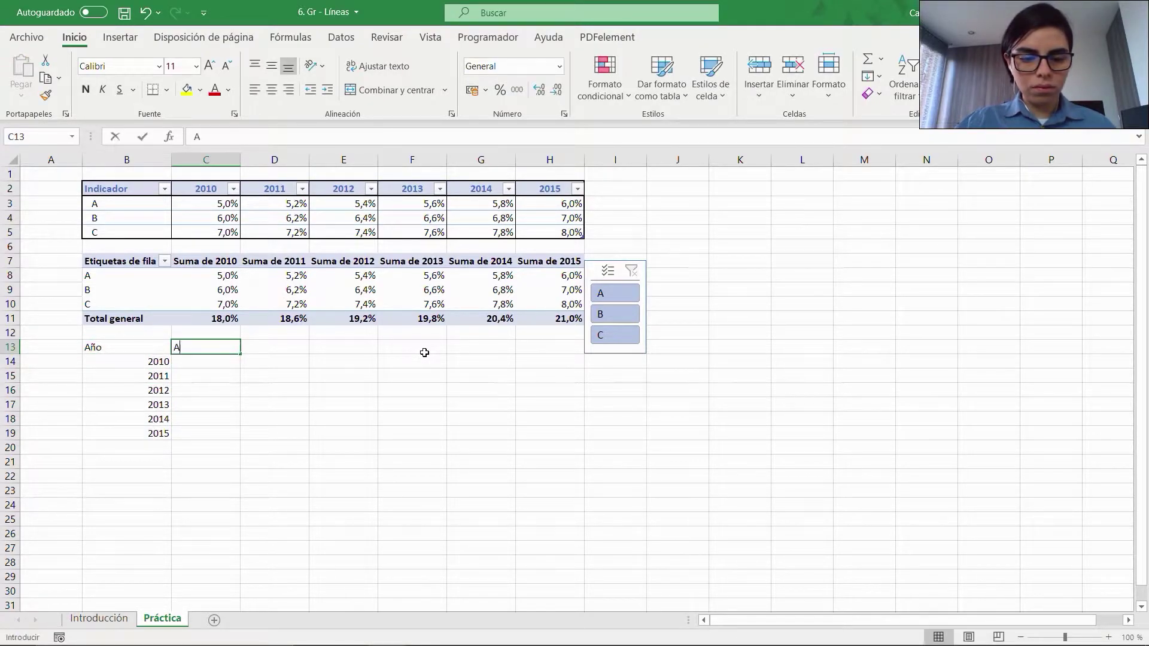
type("B")
key("Tab")
key("Left")
key("F2")
key("BackSpace")
key("Tab")
type("B")
key("Tab")
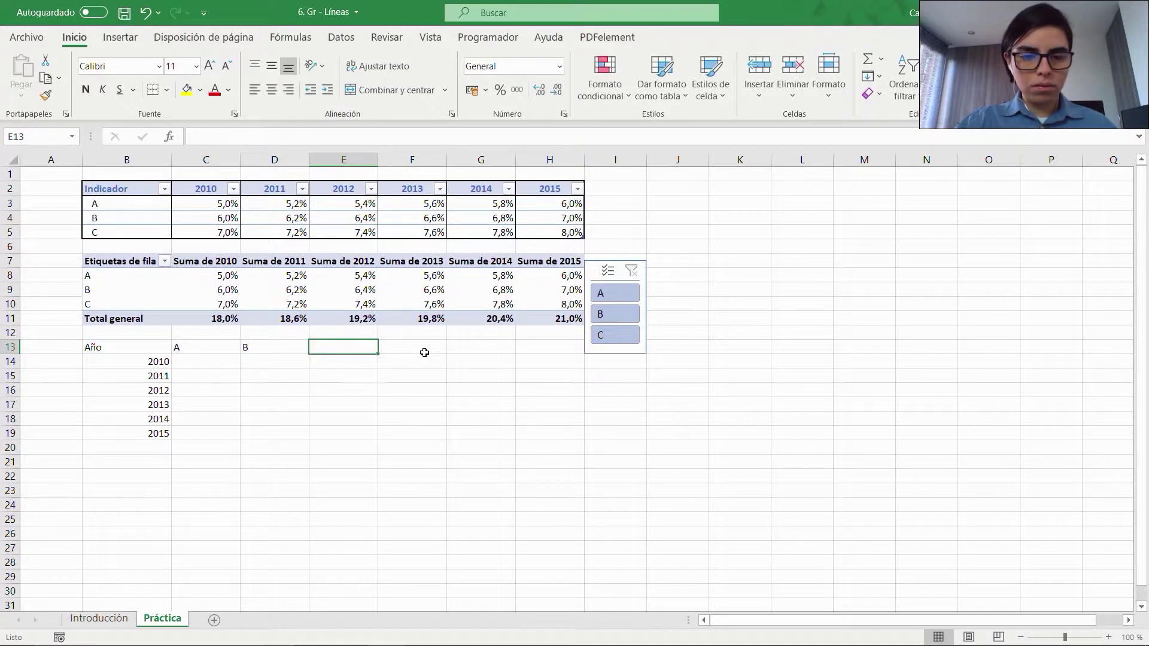
type("C")
key("Return")
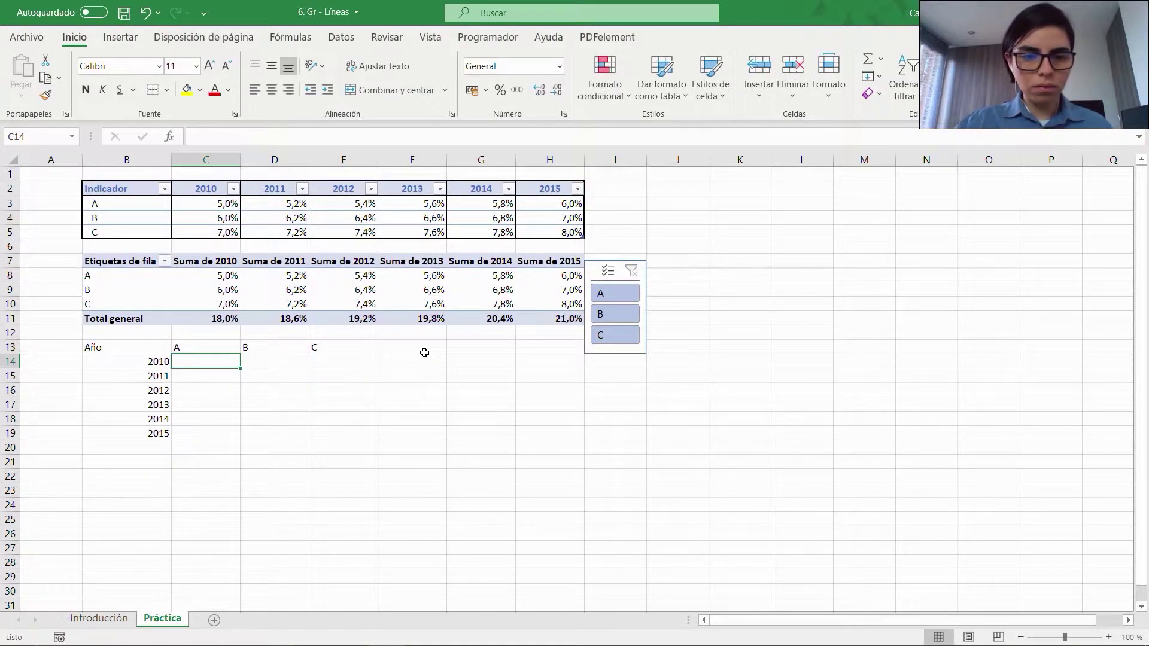
Step: Enter =SI.ERROR(IMPORTARDATOSDINAMICOS("Suma de 2010";$B$7;"Indicador";"A");0) in C14, using pivot table cell C8 as the value
type("=")
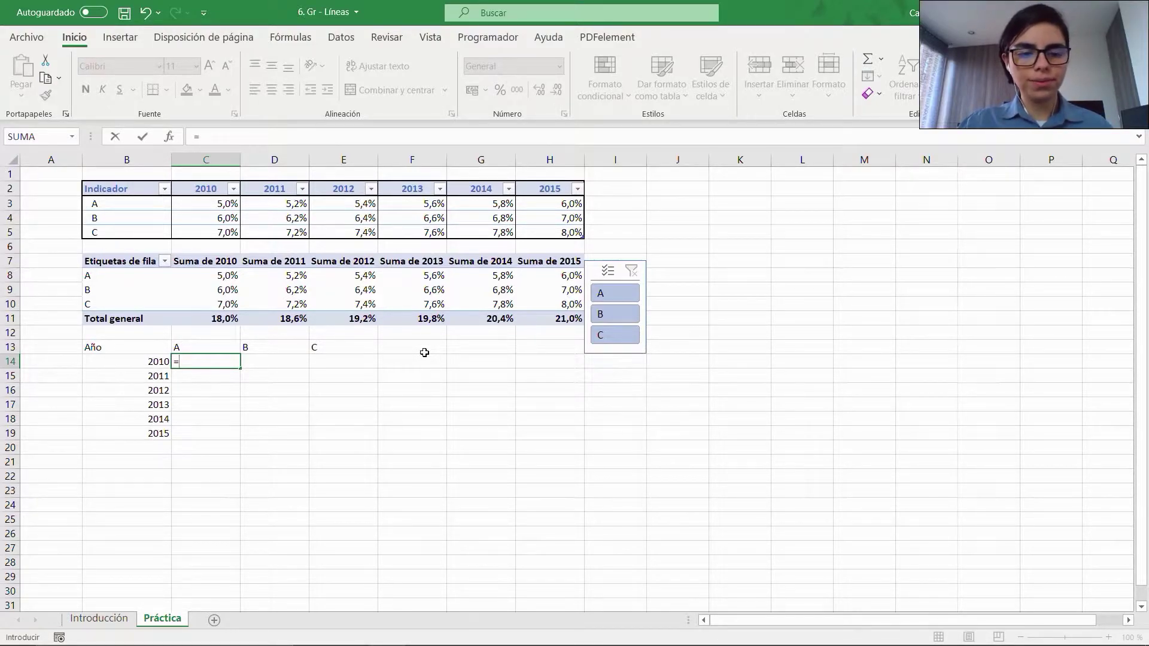
type("S")
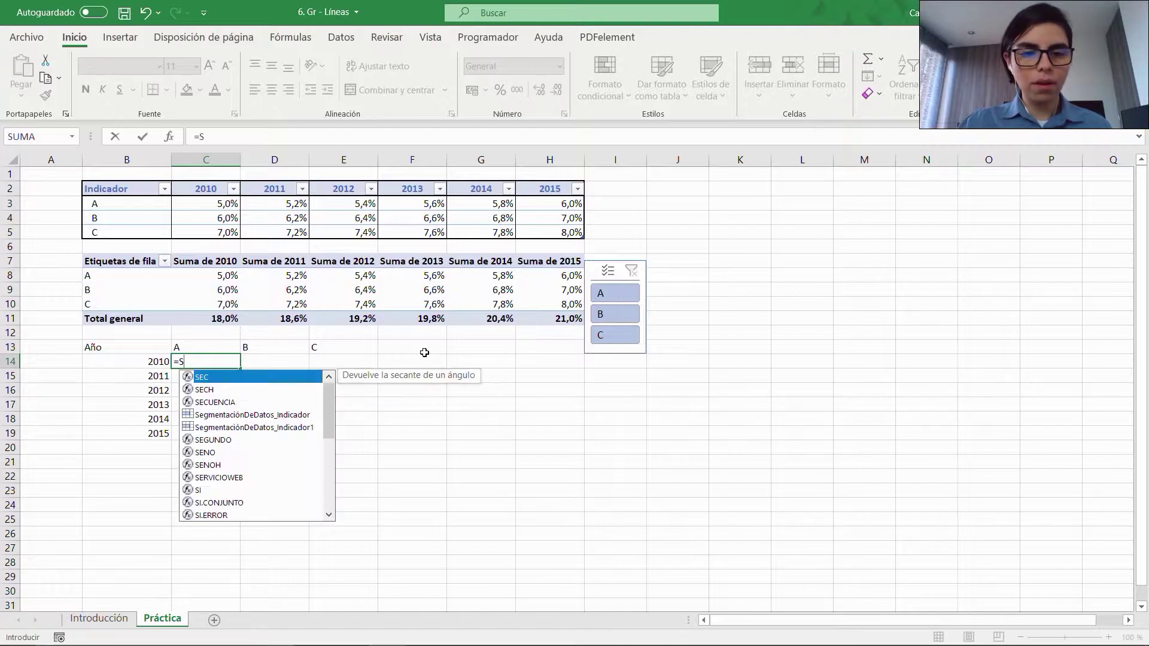
type("I")
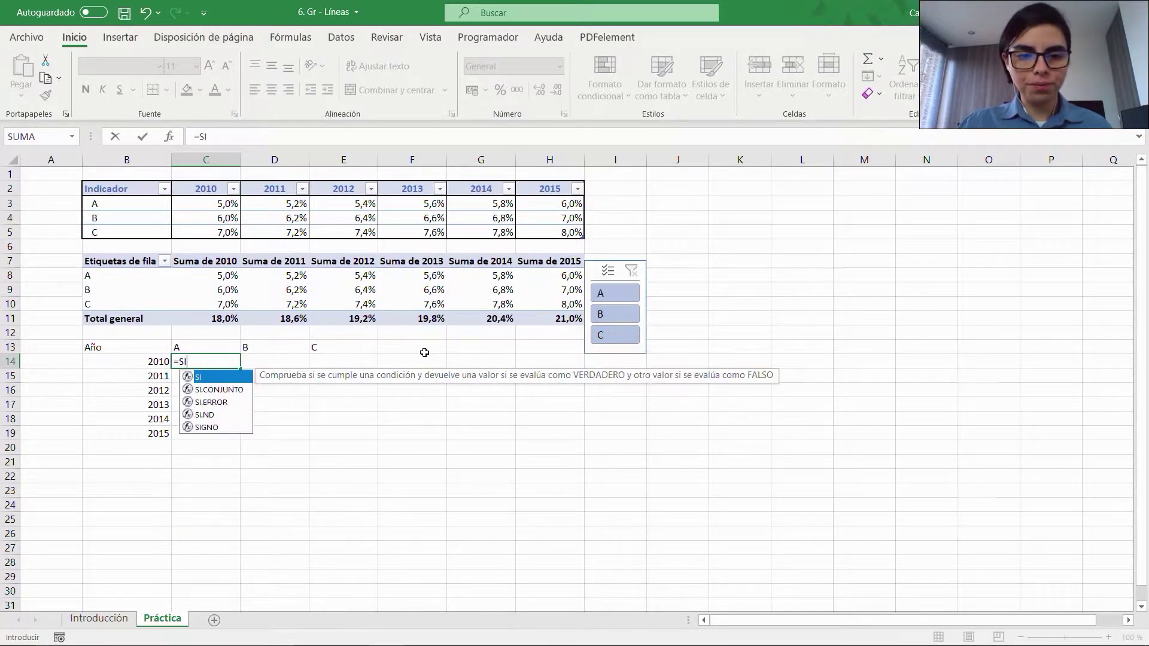
key("Down")
key("Down")
key("Tab")
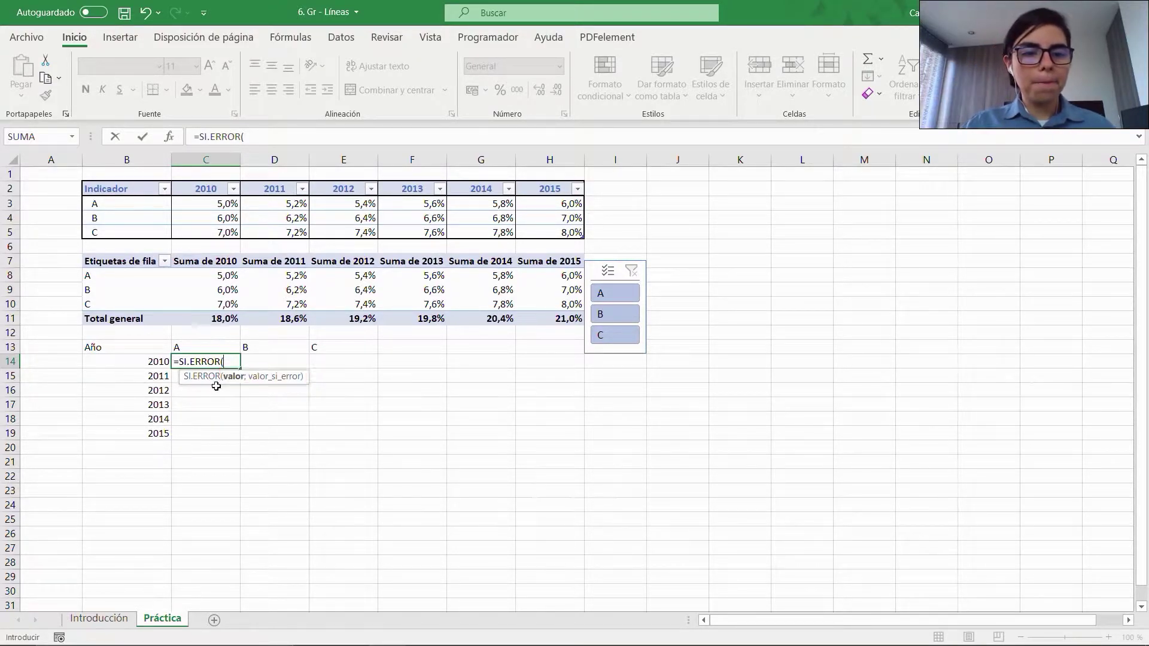
left_click(221, 276)
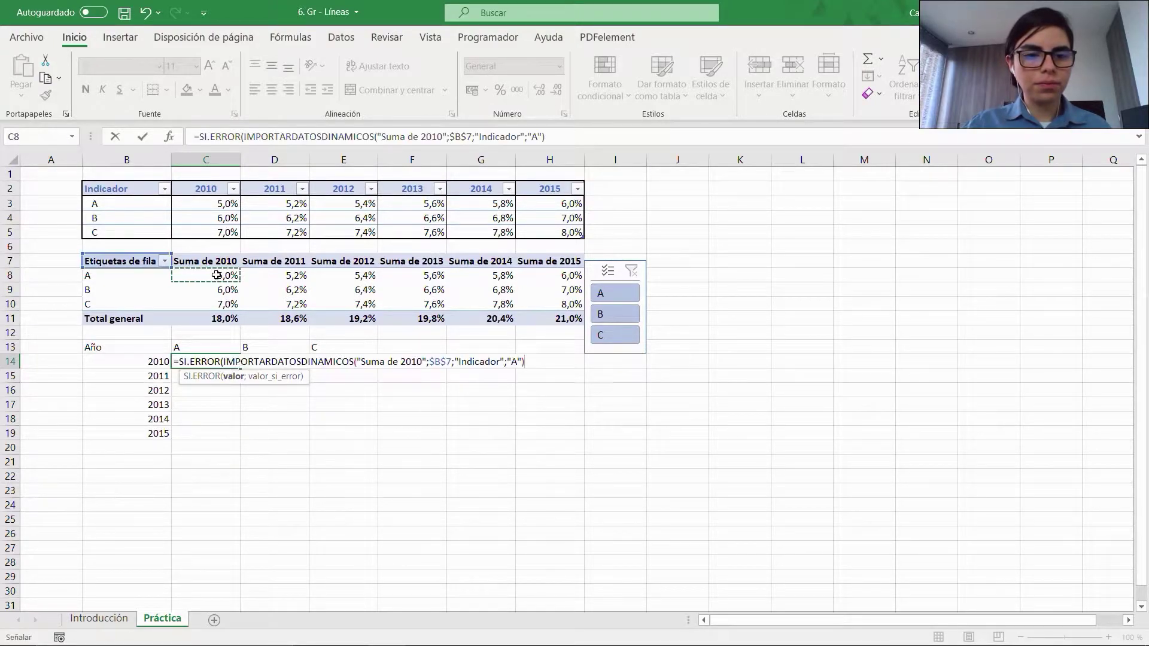
type(";")
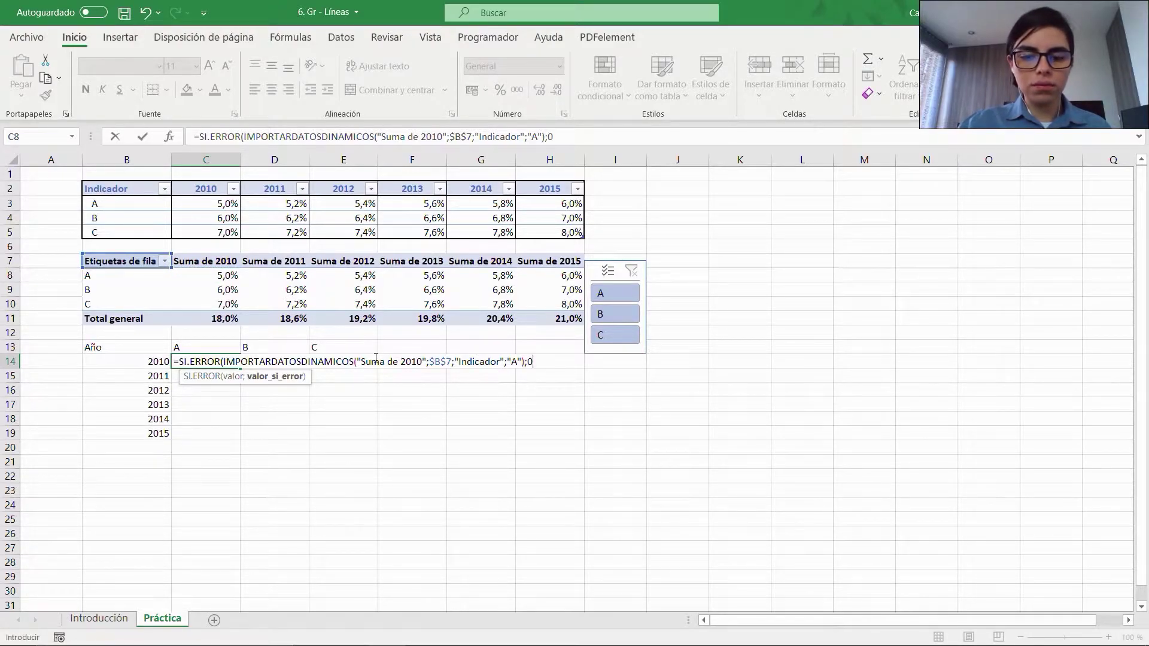
type("0)")
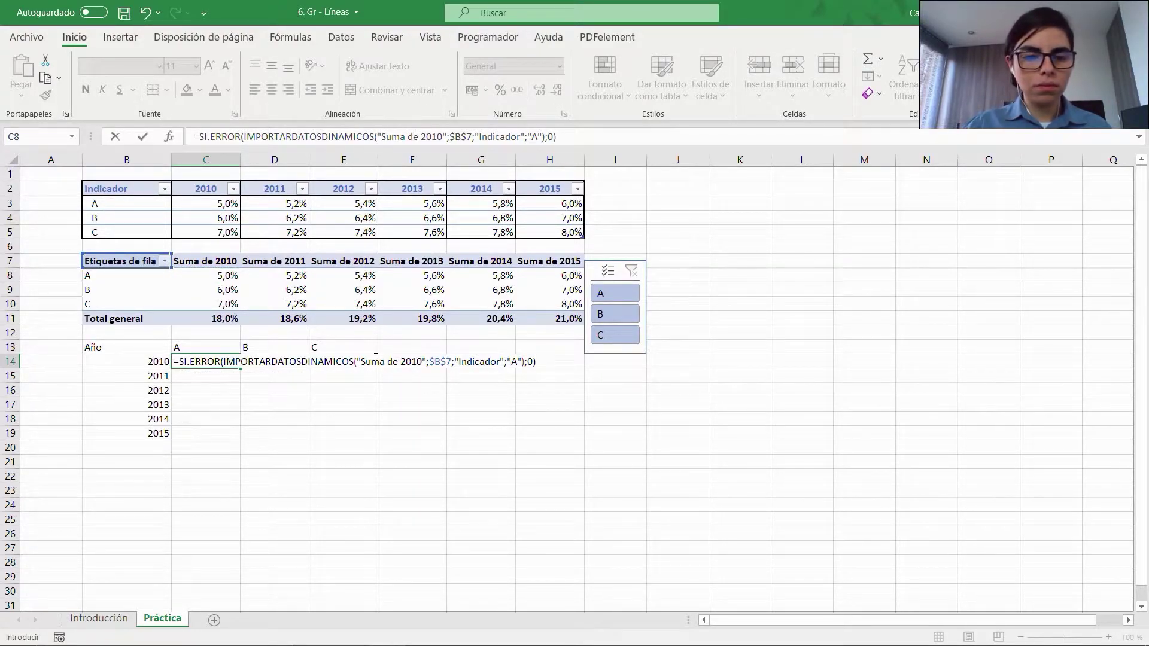
key("Return")
key("Up")
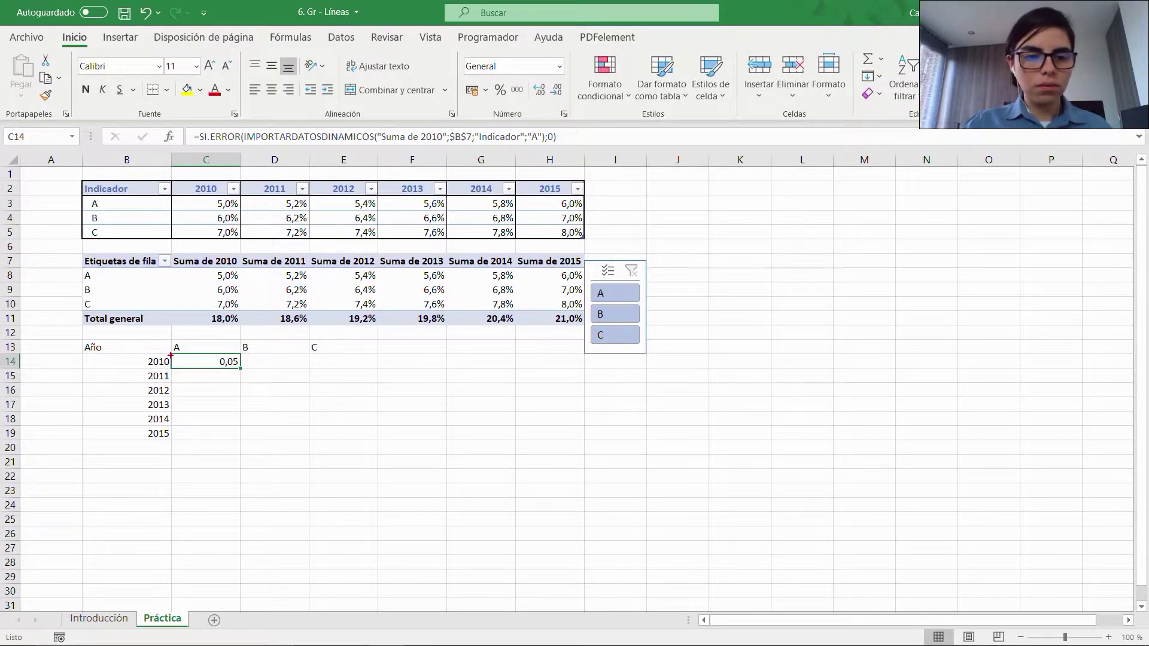
mouse_move(169, 352)
left_mouse_down()
mouse_move(278, 386)
mouse_move(244, 372)
left_mouse_up()
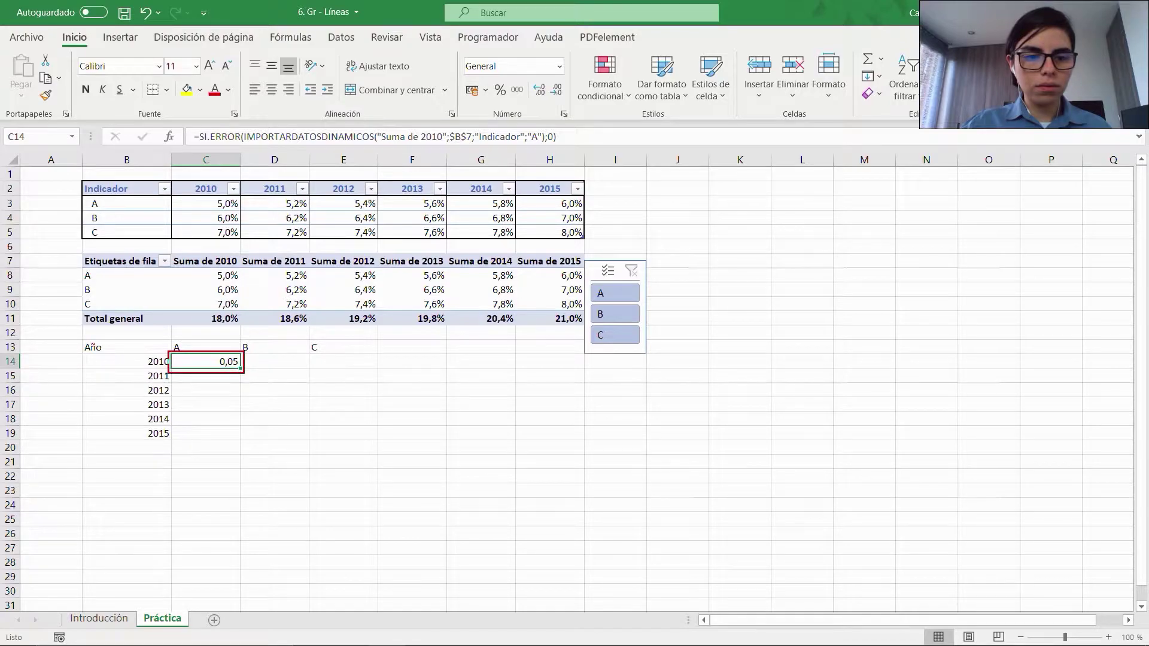
left_click_drag(172, 268, 243, 283)
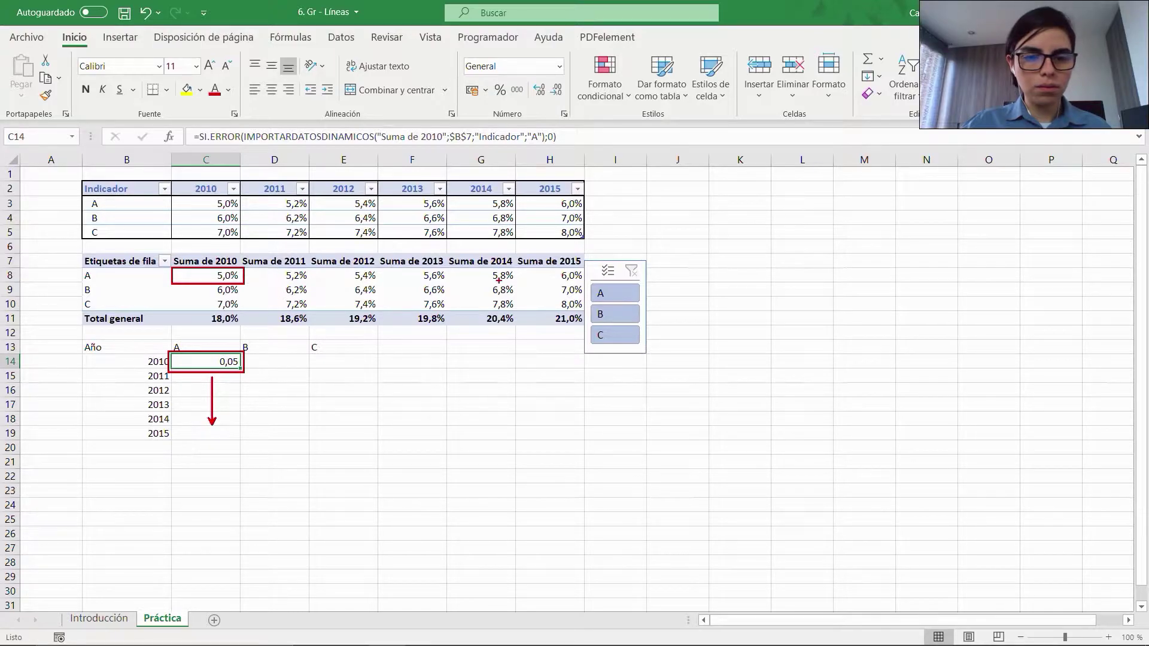
left_click_drag(536, 257, 248, 258)
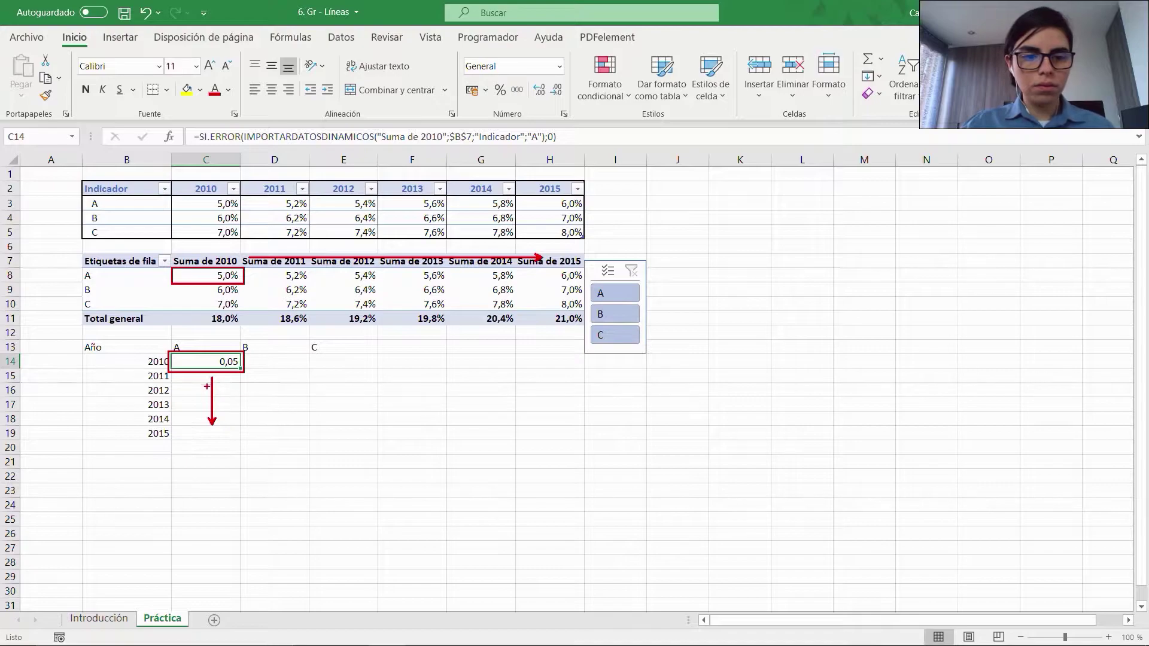
key("Escape")
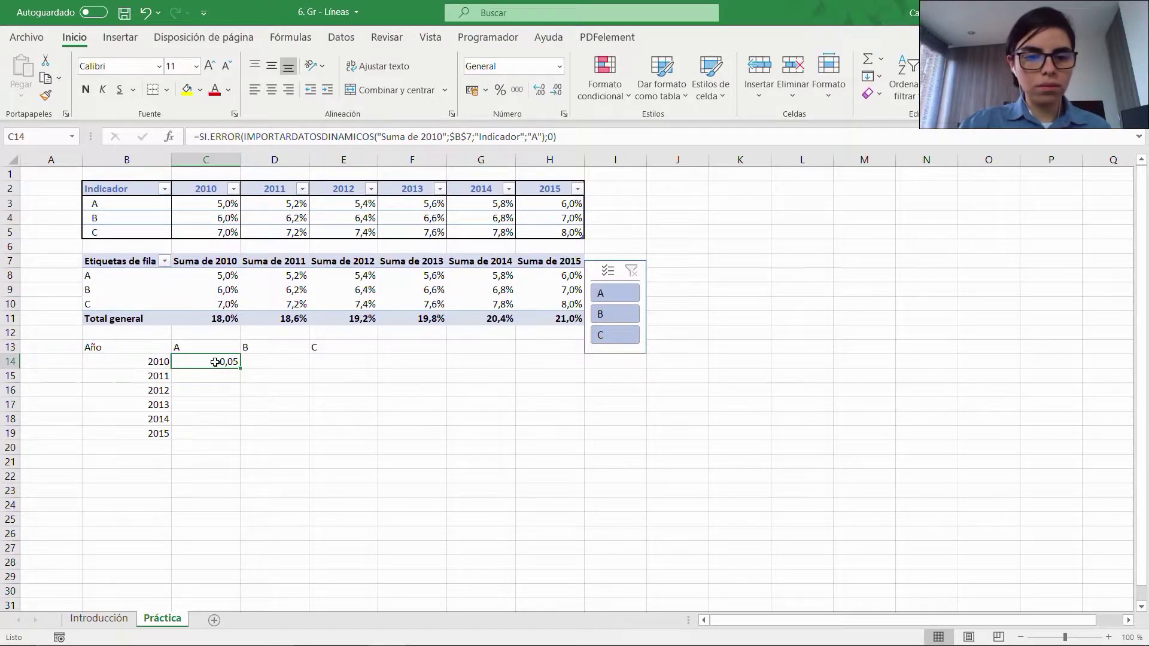
Step: Copy the C14 formula down through C19 for the years 2011 to 2015
key("ctrl+c")
key("Left")
key("ctrl+Down")
key("Right")
key("ctrl+shift+Up")
key("ctrl+v")
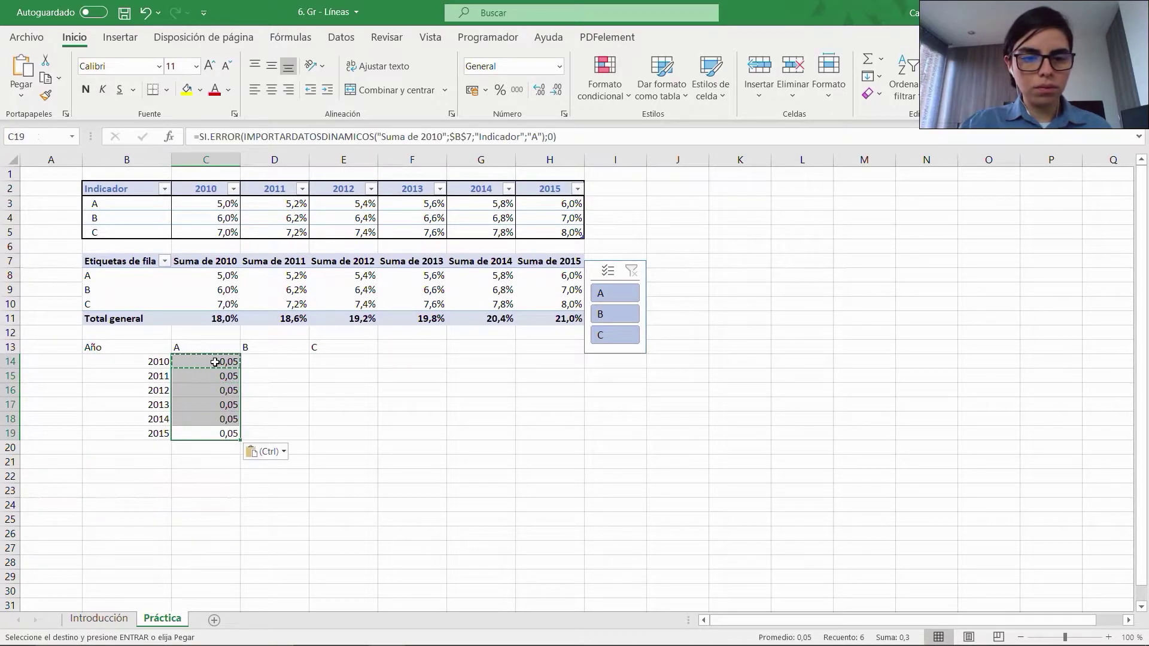
key("Escape")
key("Down")
key("Up")
key("ctrl+Up")
key("Down")
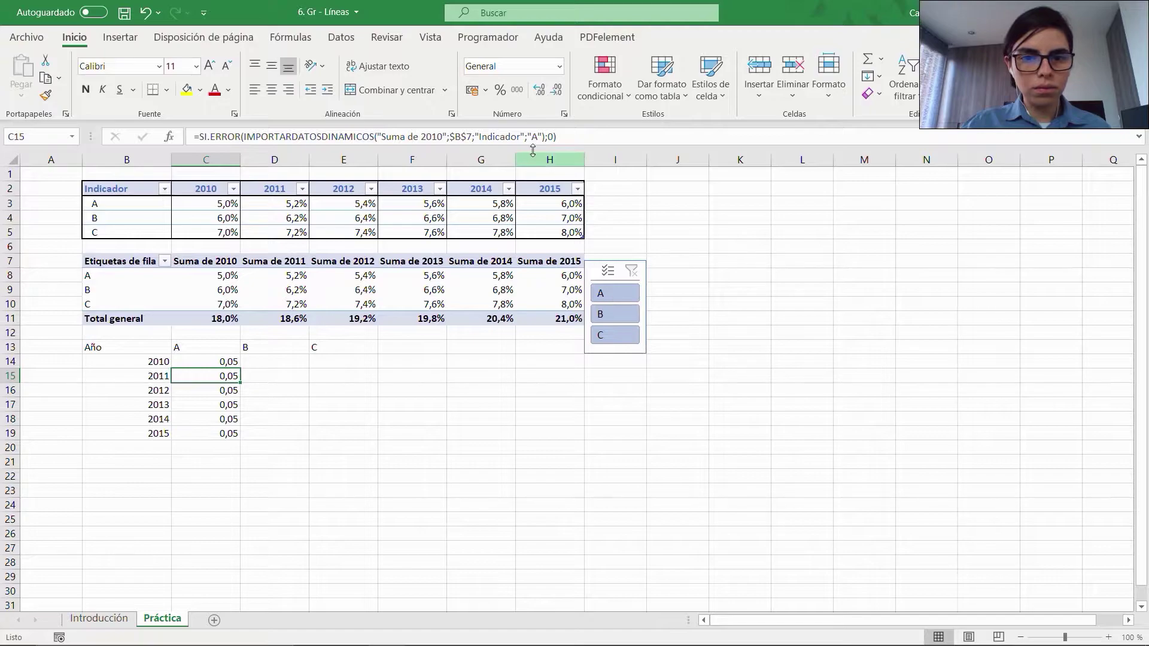
Step: Change the pivot data field to "Suma de 2011" in the C15 formula and to "Suma de 2012" in C16
left_click(513, 137)
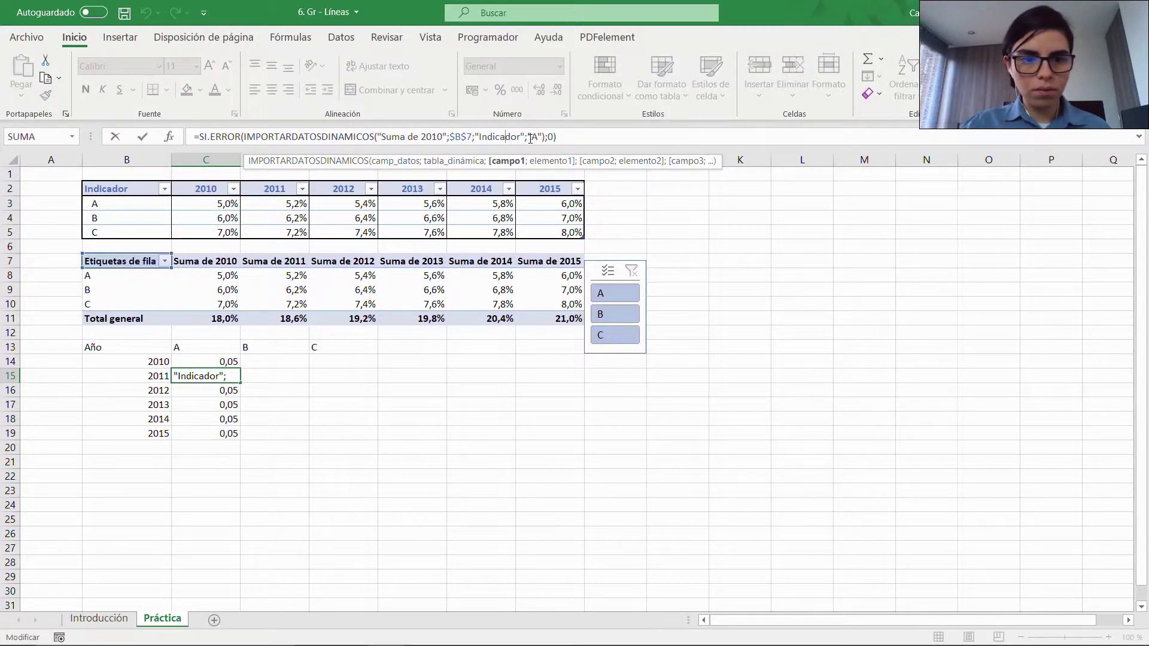
left_click(444, 137)
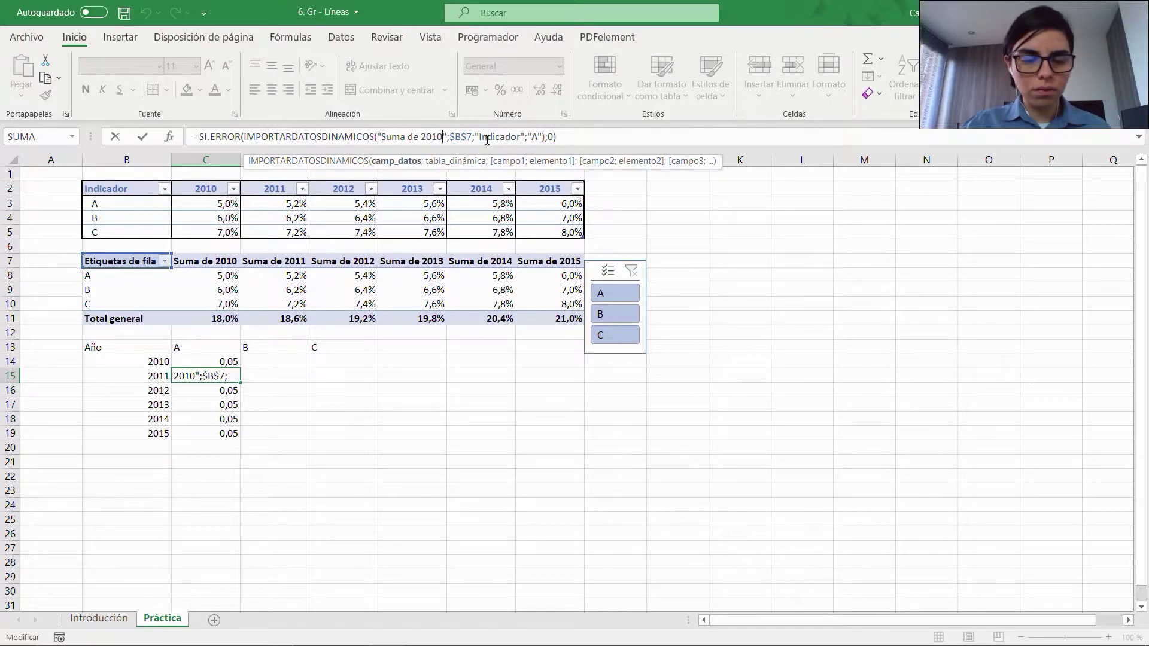
key("BackSpace")
type("1")
key("Return")
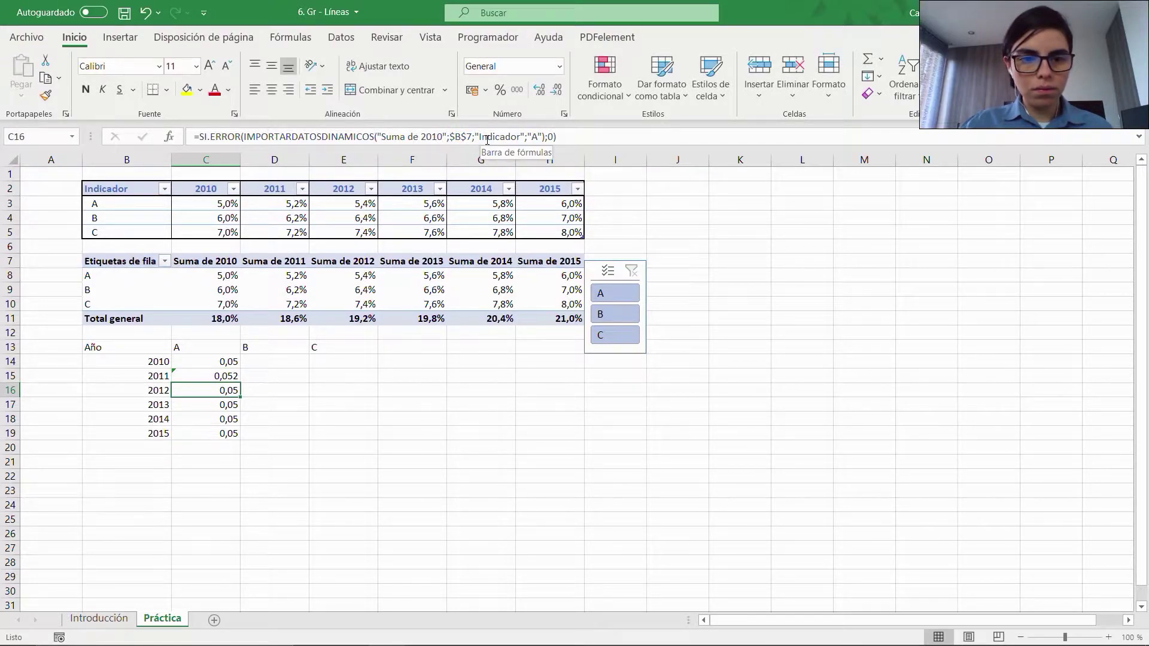
left_click(444, 137)
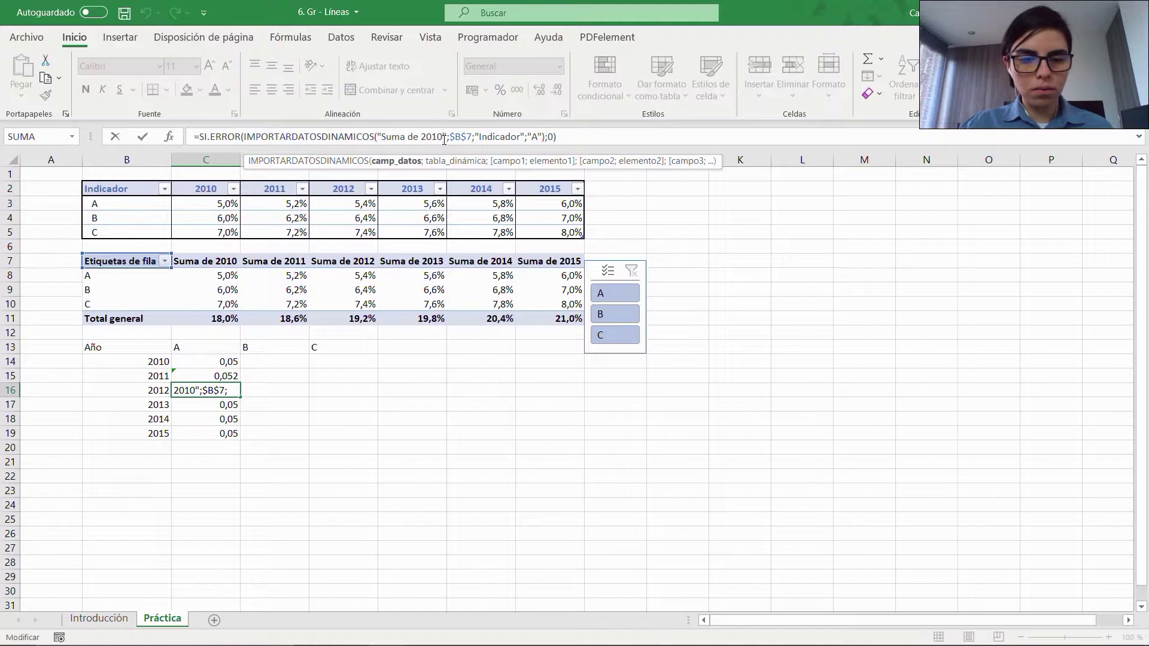
key("BackSpace")
type("2")
key("Return")
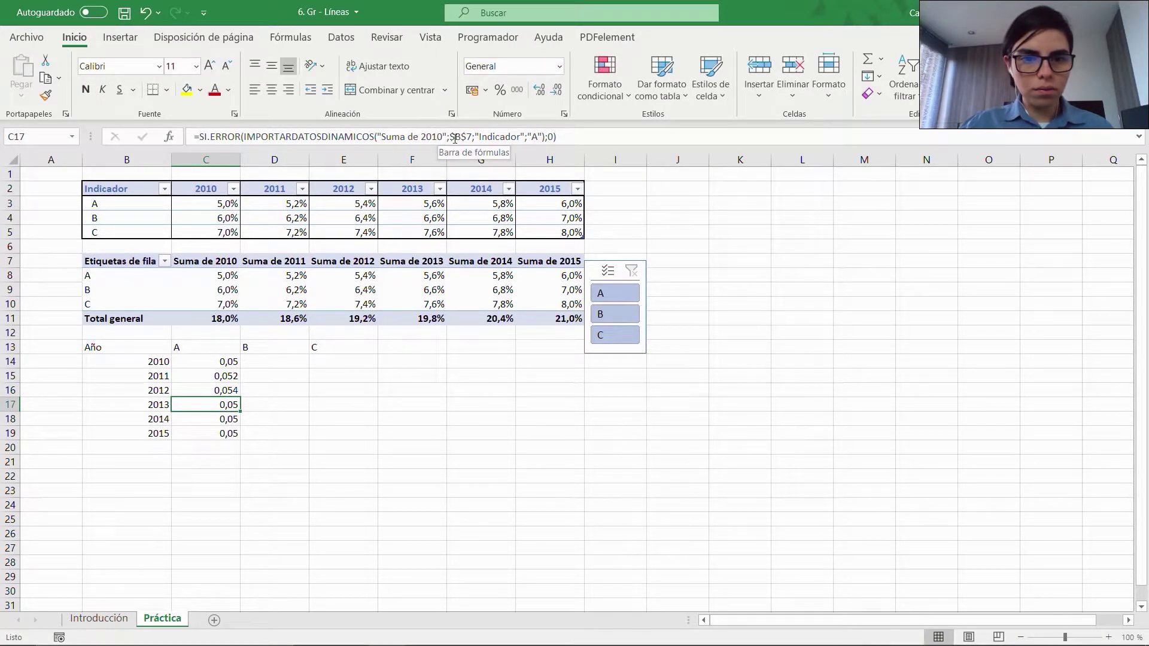
Step: Change the pivot data field in the C17 formula to "Suma de 2013"
key("Left")
key("Left")
key("Right")
key("Right")
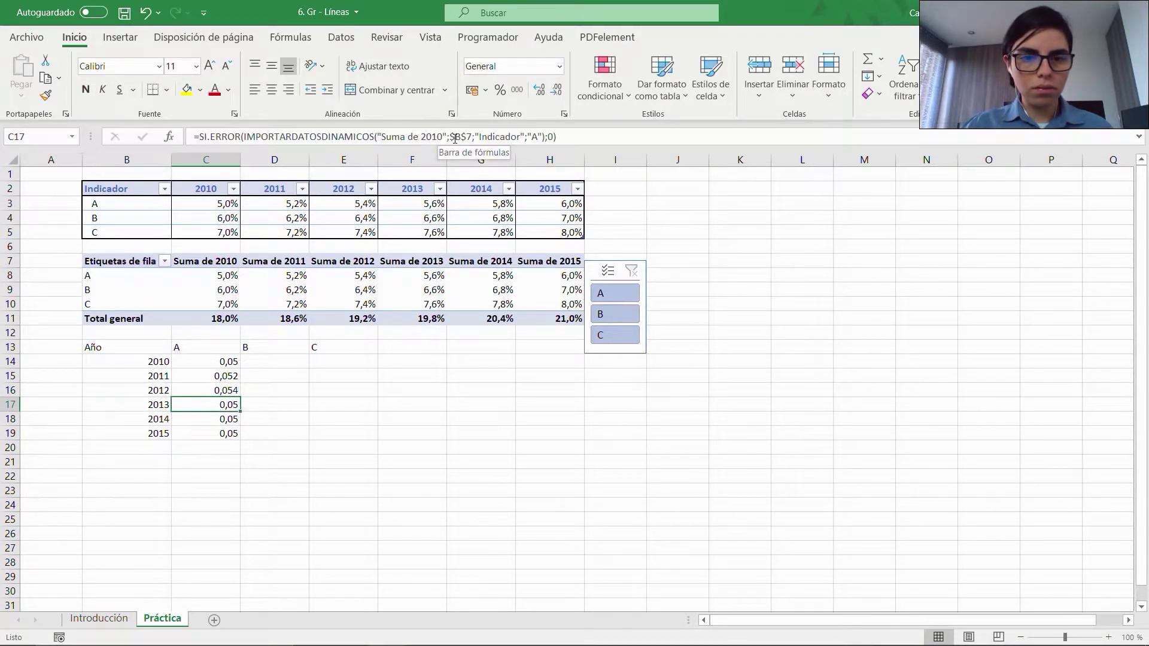
left_click(439, 137)
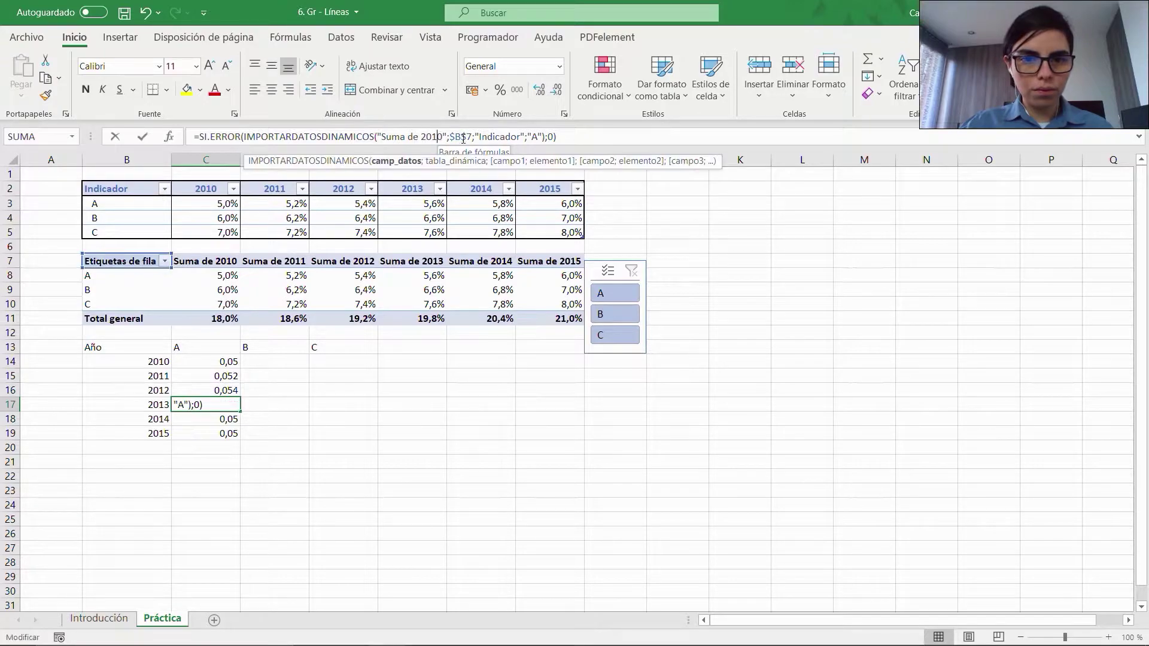
key("Delete")
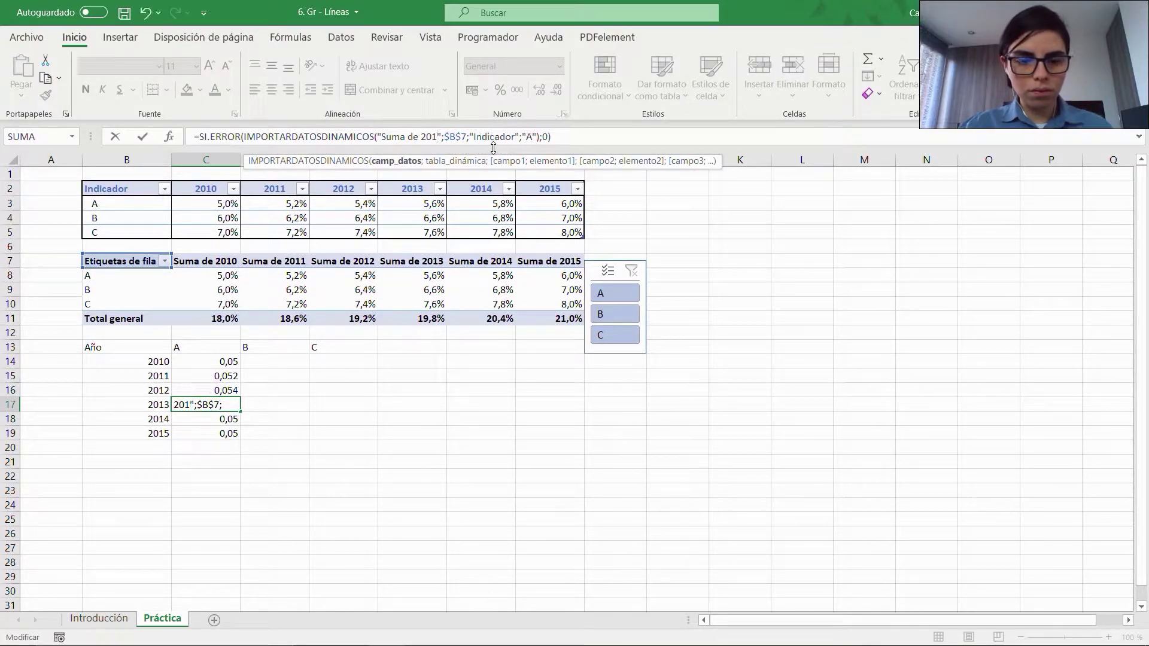
type("3")
key("Return")
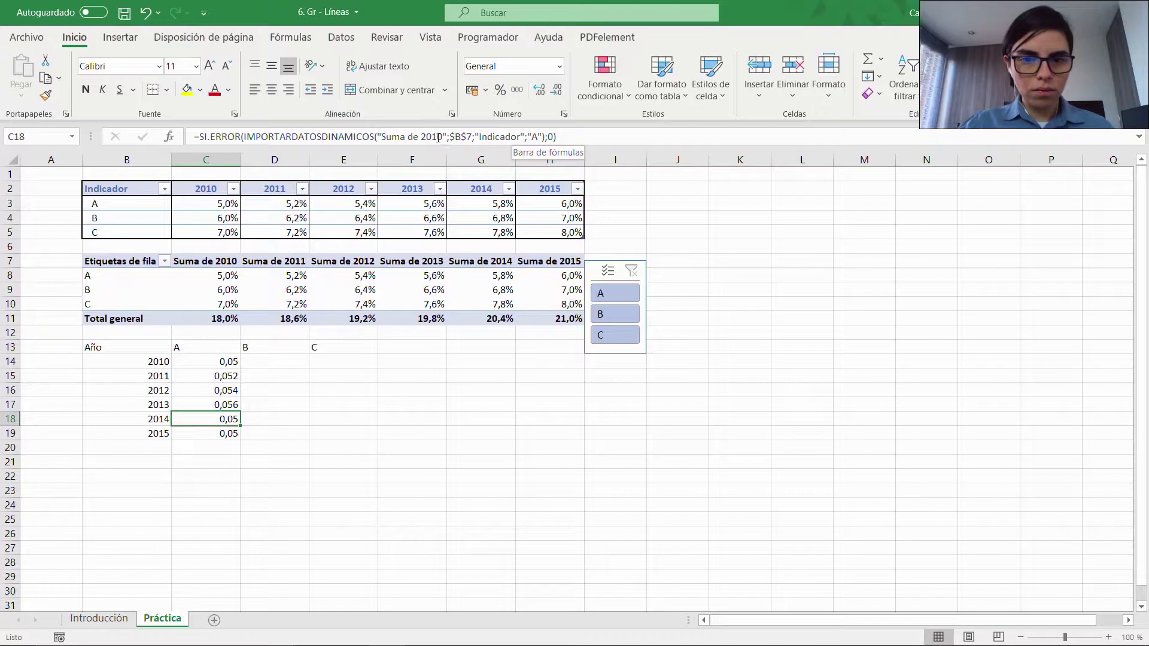
Step: Change the pivot data field to "Suma de 2014" in the C18 formula and to "Suma de 2015" in C19
left_click(438, 137)
key("Delete")
type("4")
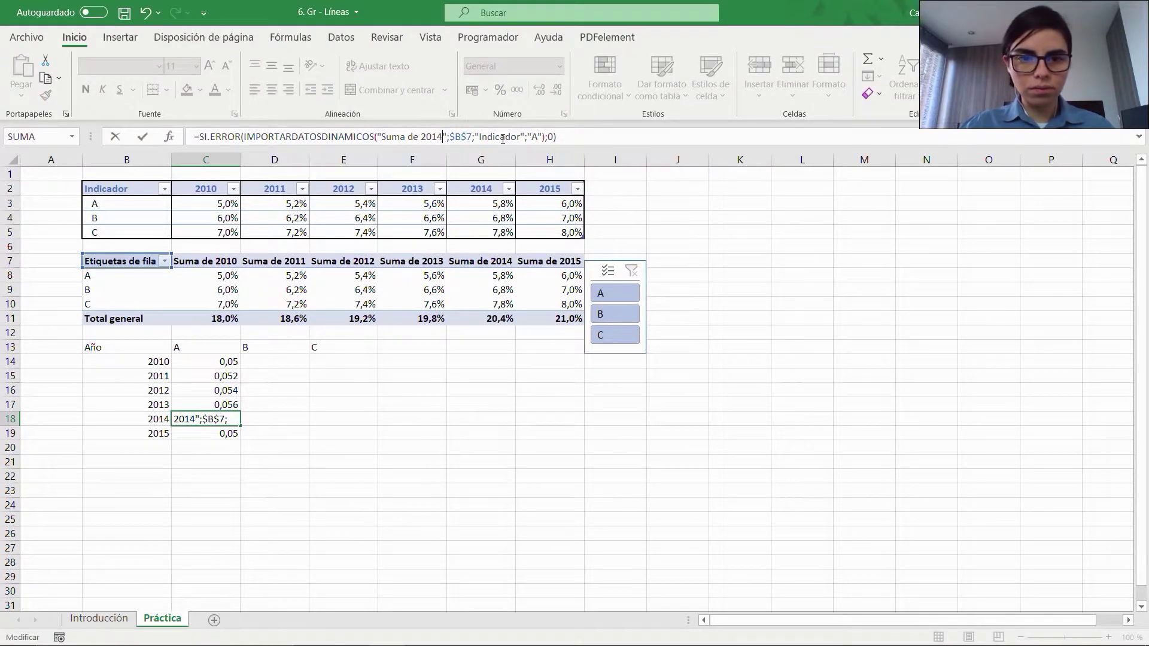
key("Return")
left_click(444, 138)
key("Delete")
type("5")
key("Return")
Step: Enter =SI.ERROR(IMPORTARDATOSDINAMICOS("Suma de 2010";$B$7;"Indicador";"B");0) in D14, using pivot table cell C9 as the value
key("ctrl+Up")
key("ctrl+Up")
key("Down")
key("Right")
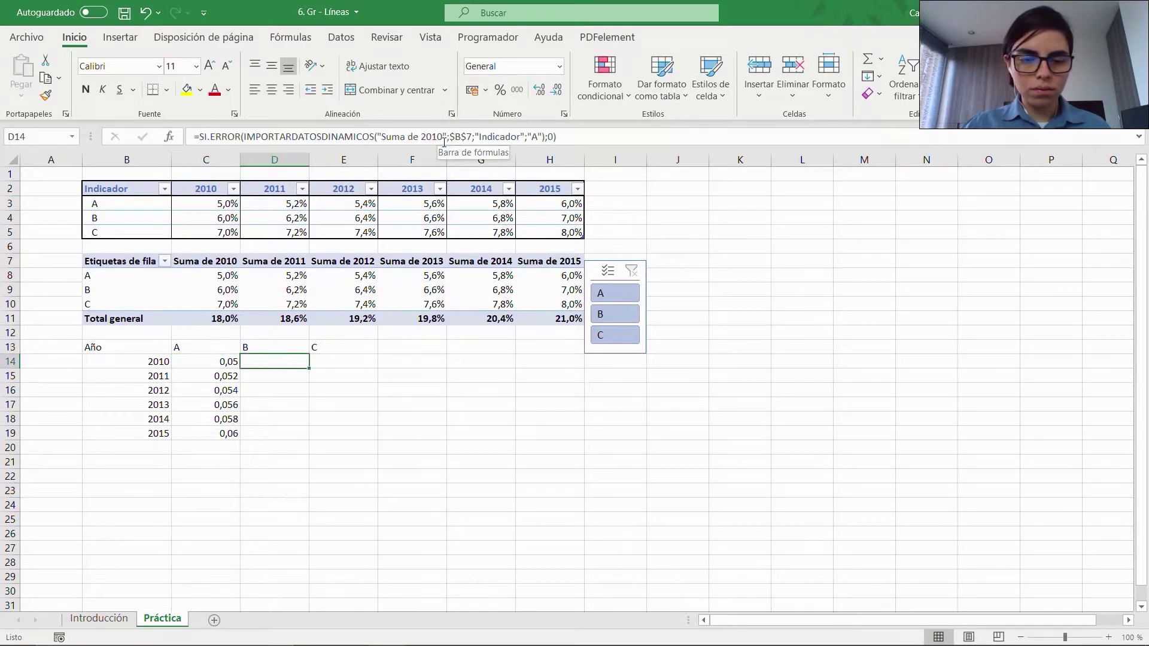
type("=SI")
key("Tab")
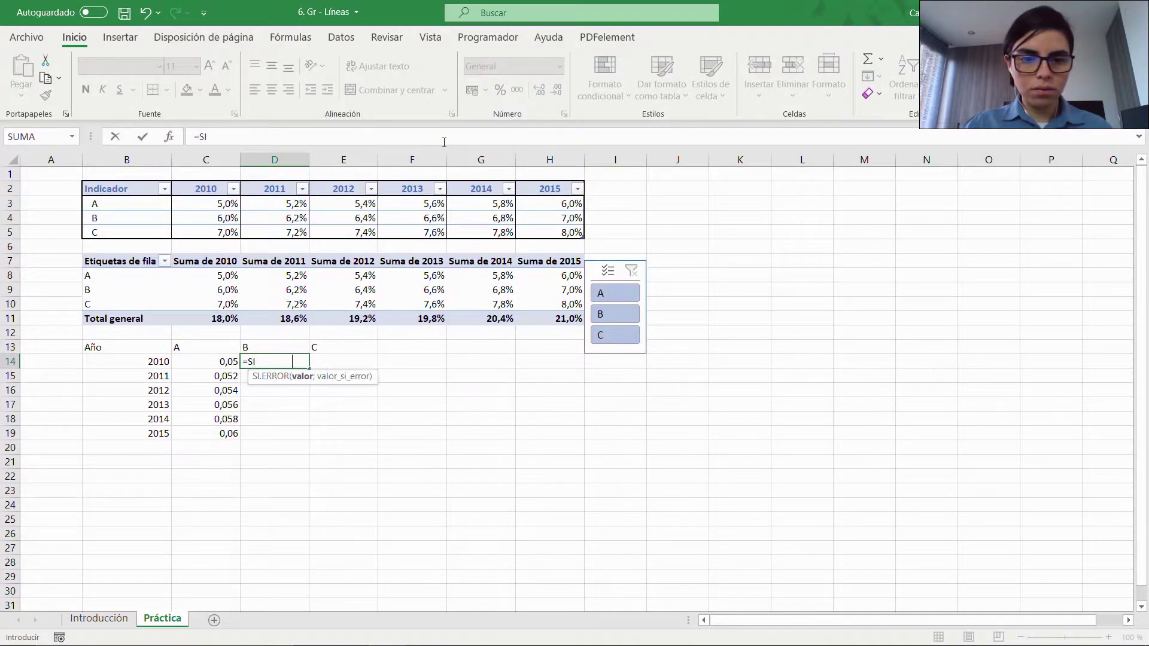
left_click(223, 286)
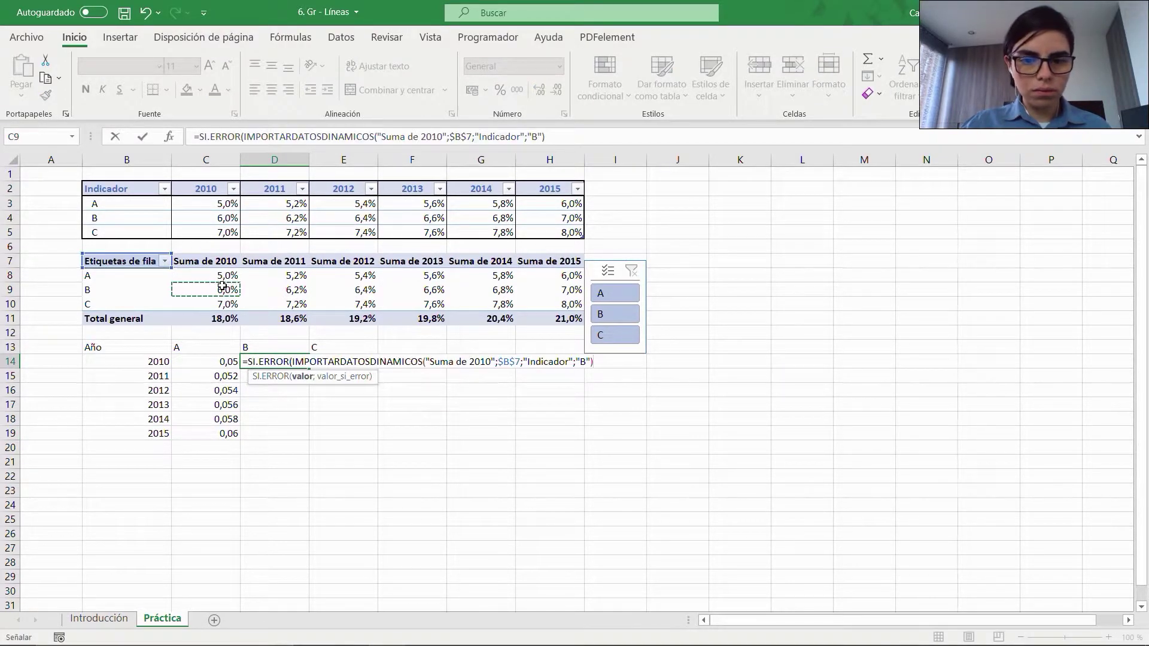
type(";0)")
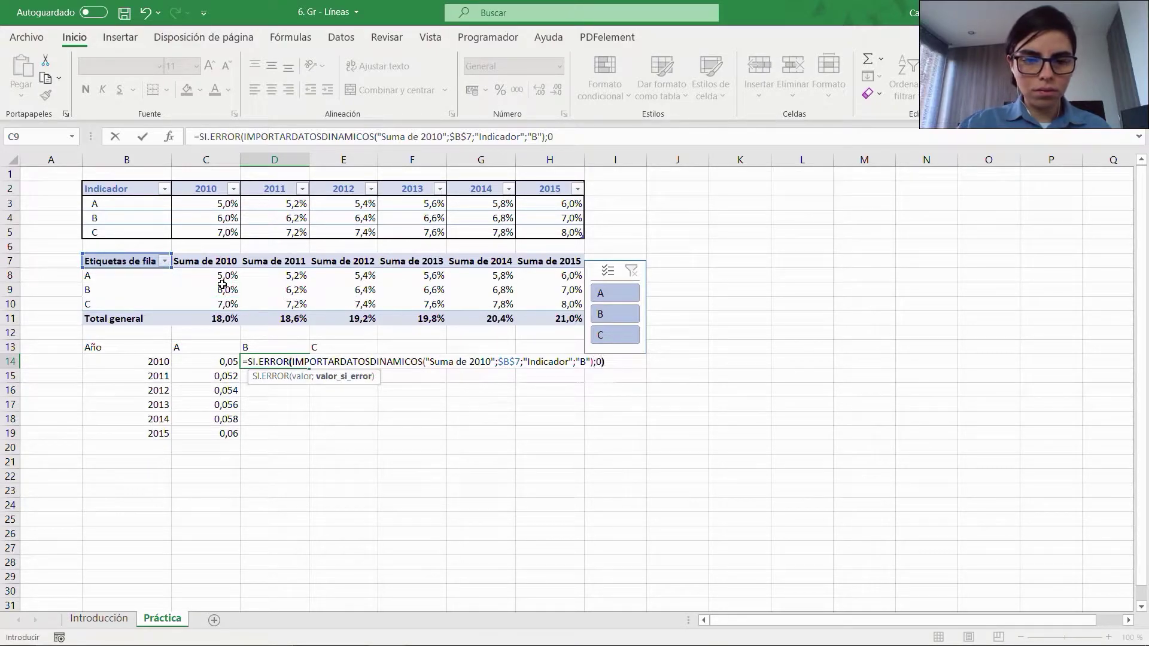
key("ctrl+Return")
Step: Copy the D14 formula down through D19 for the remaining years of indicator B
key("ctrl+c")
key("Left")
key("ctrl+Down")
key("Right")
key("ctrl+shift+Up")
key("ctrl+v")
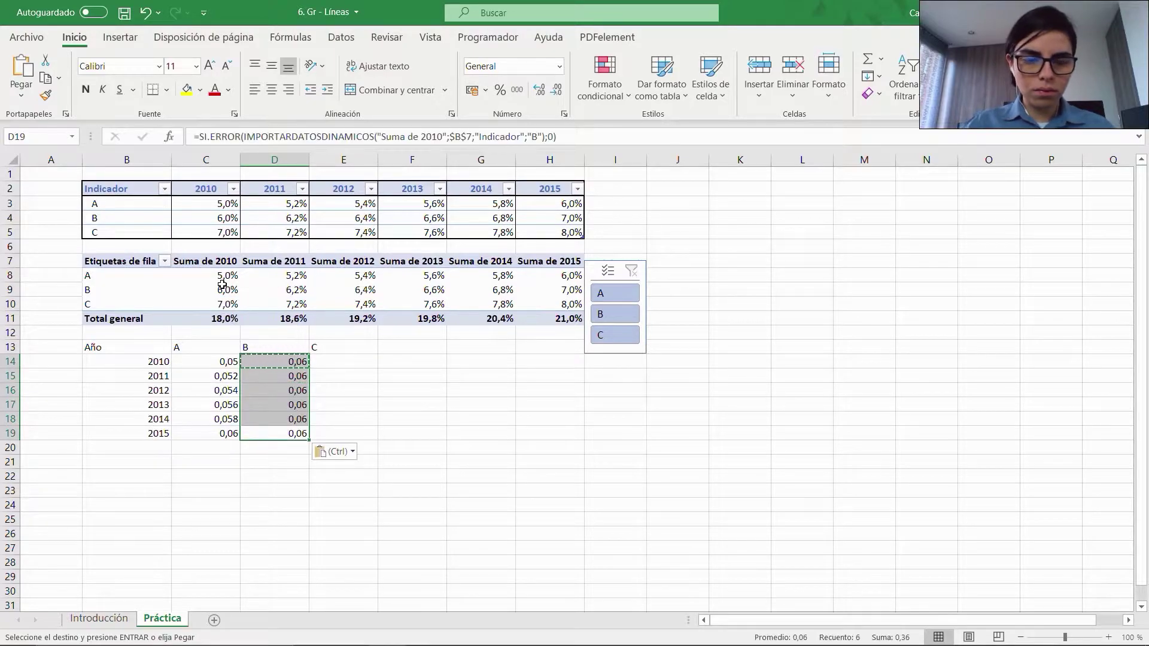
key("Escape")
Step: Change the pivot data field to "Suma de 2011" in the D15 formula and to "Suma de 2012" in D16
key("Up")
key("Up")
key("Up")
key("Up")
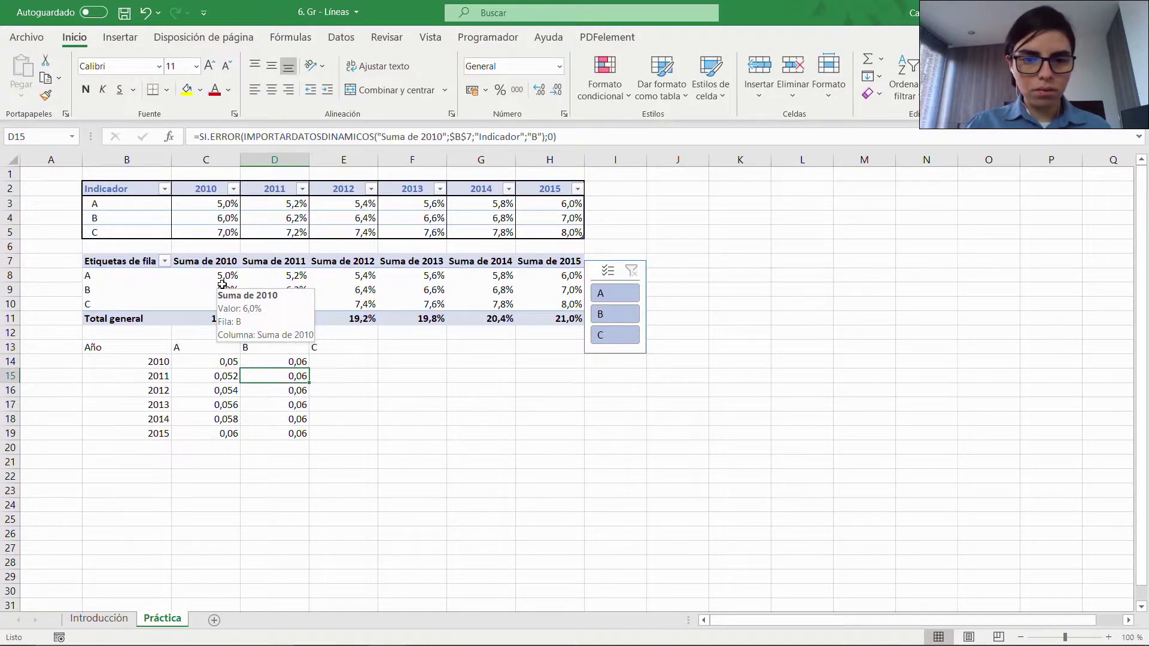
left_click(443, 137)
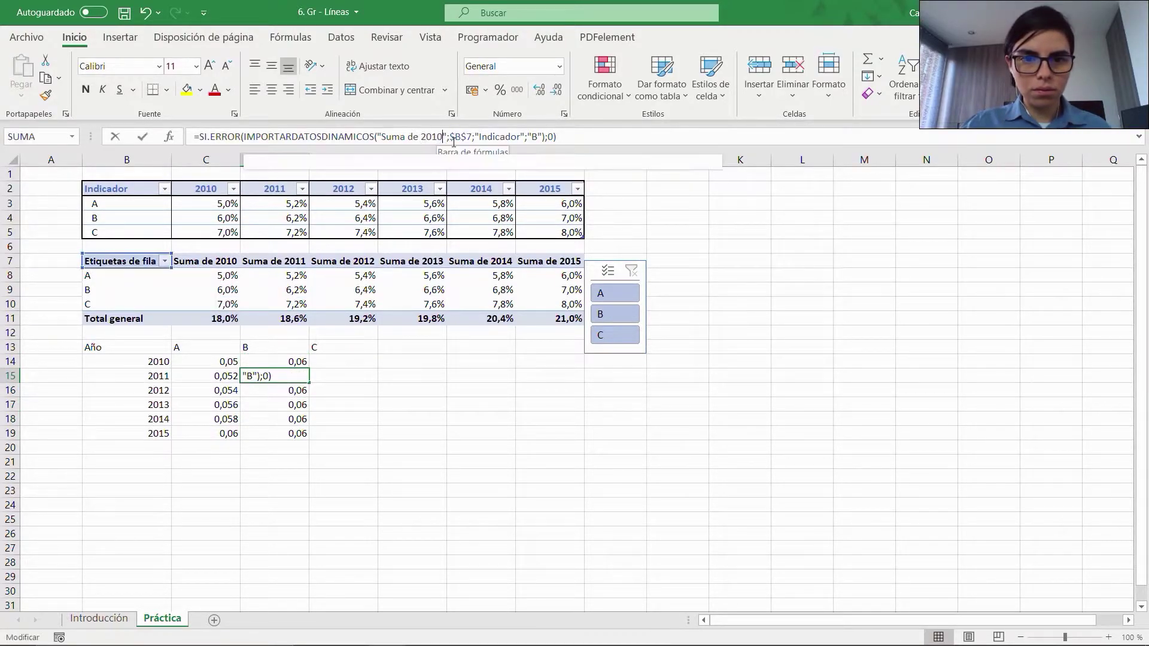
key("BackSpace")
type("1")
key("Return")
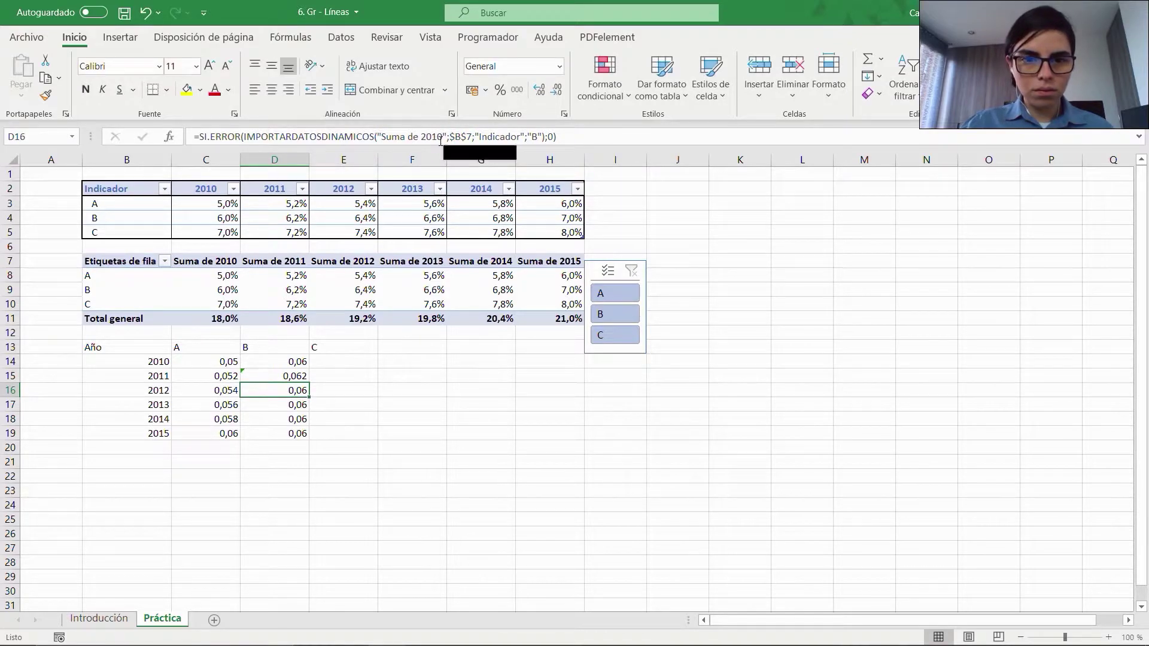
left_click(443, 137)
key("BackSpace")
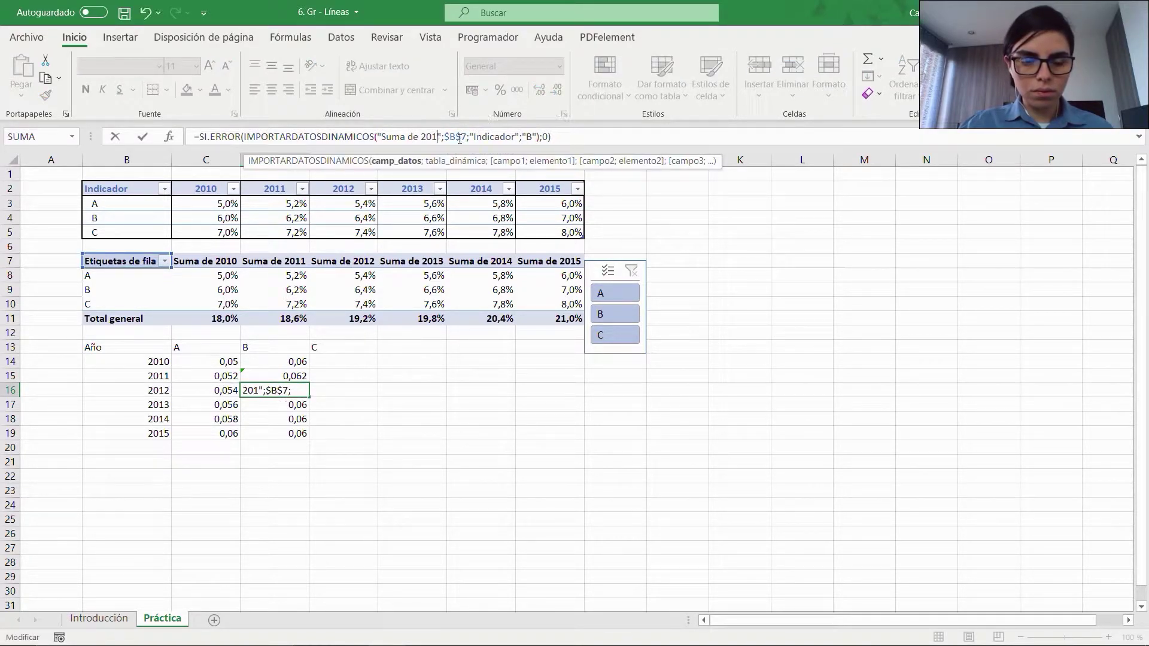
type("2")
key("Return")
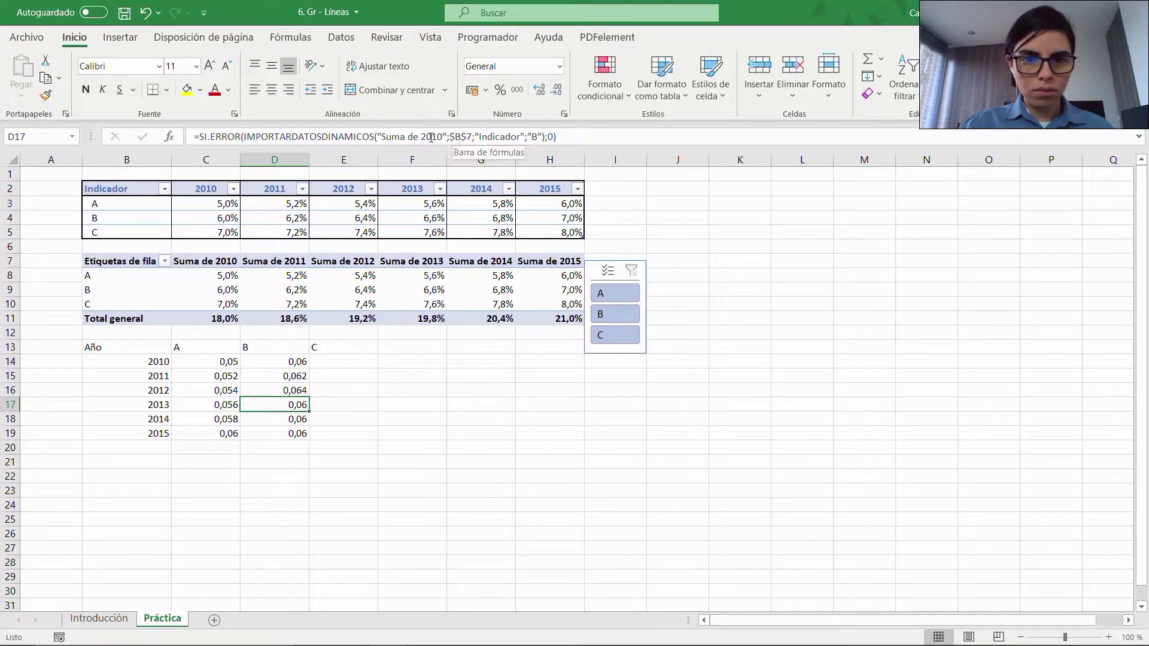
Step: Change the pivot data fields in the D17, D18 and D19 formulas to "Suma de 2013", "Suma de 2014" and "Suma de 2015"
left_click(440, 137)
key("BackSpace")
type("3")
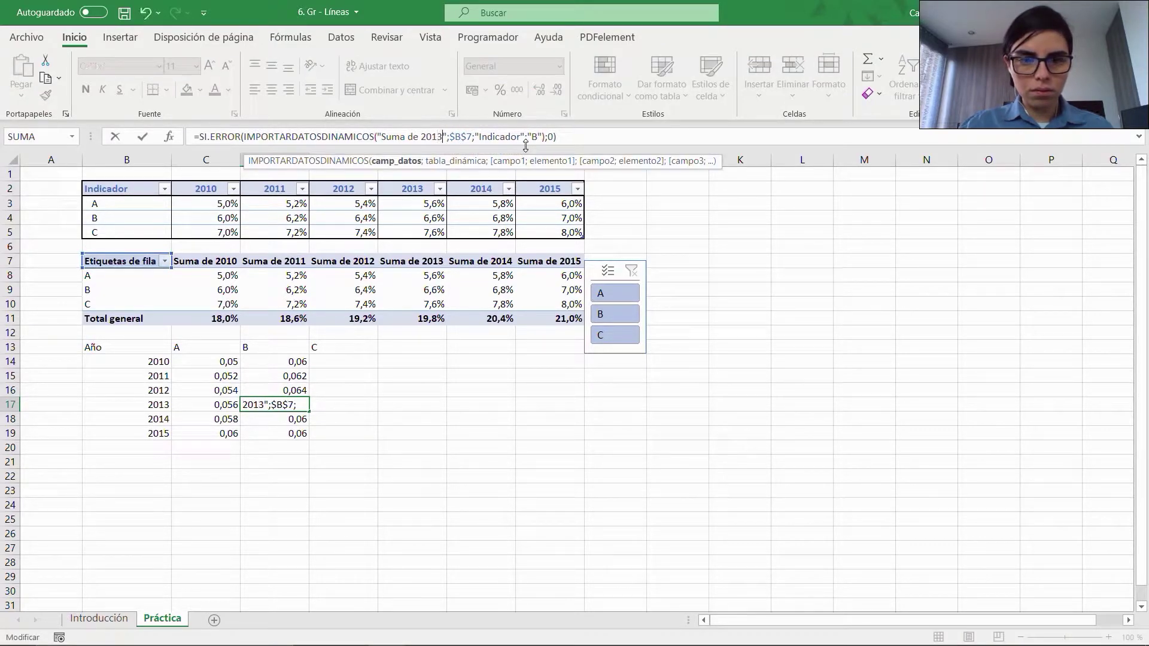
key("Return")
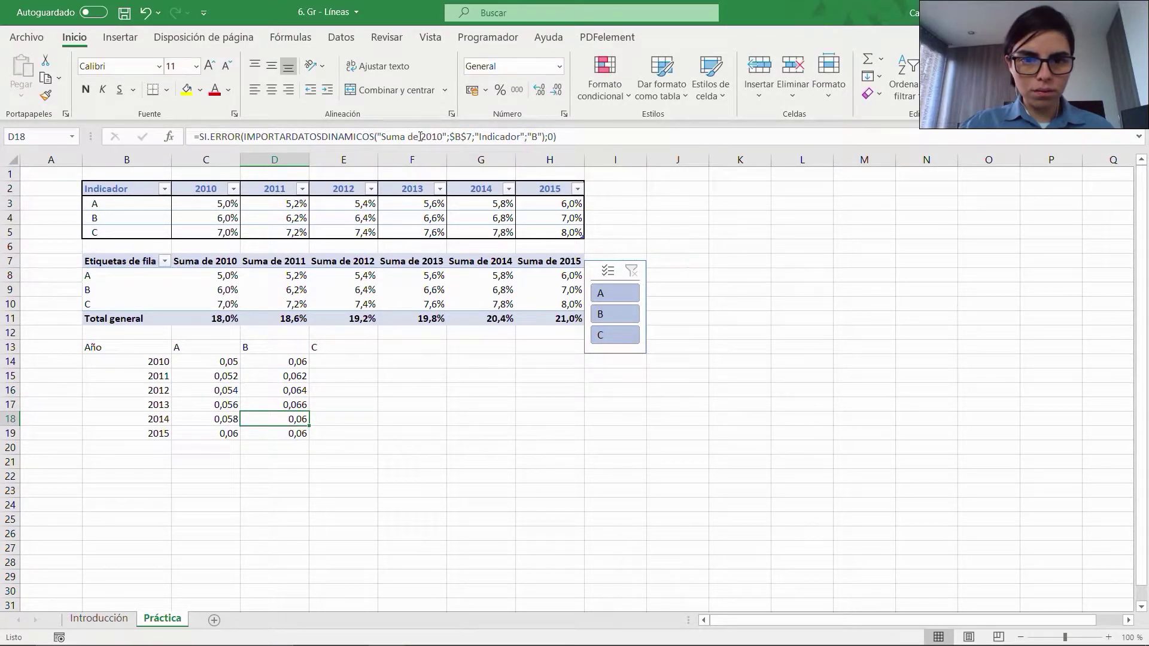
left_click(444, 137)
key("BackSpace")
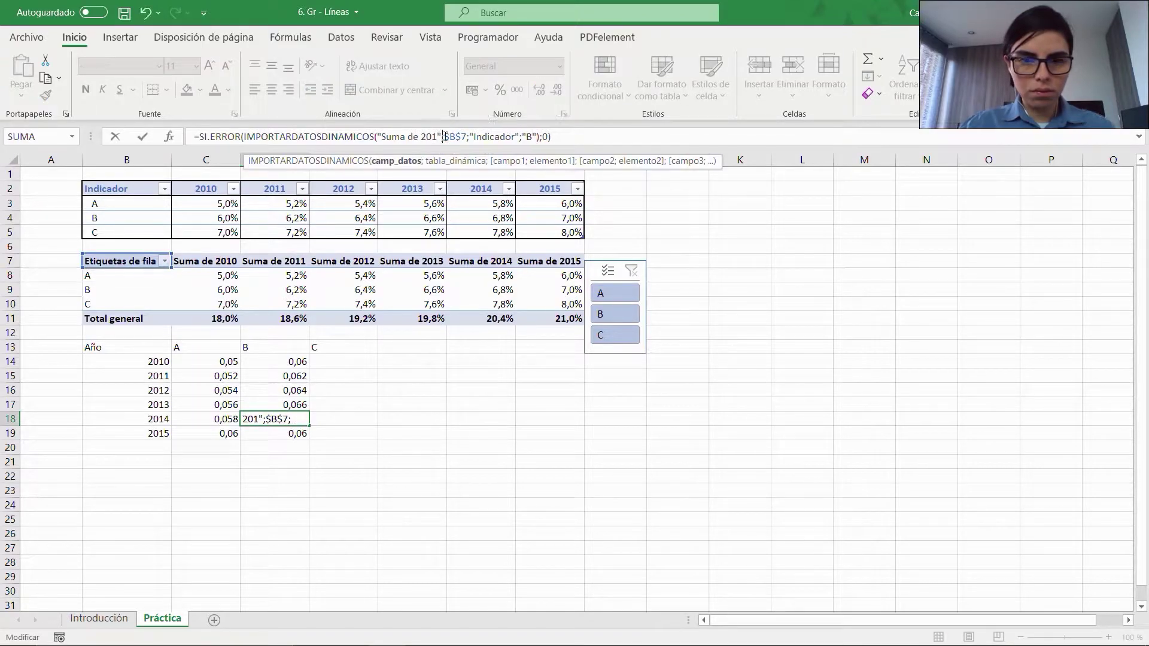
type("4")
key("Return")
left_click(443, 137)
key("BackSpace")
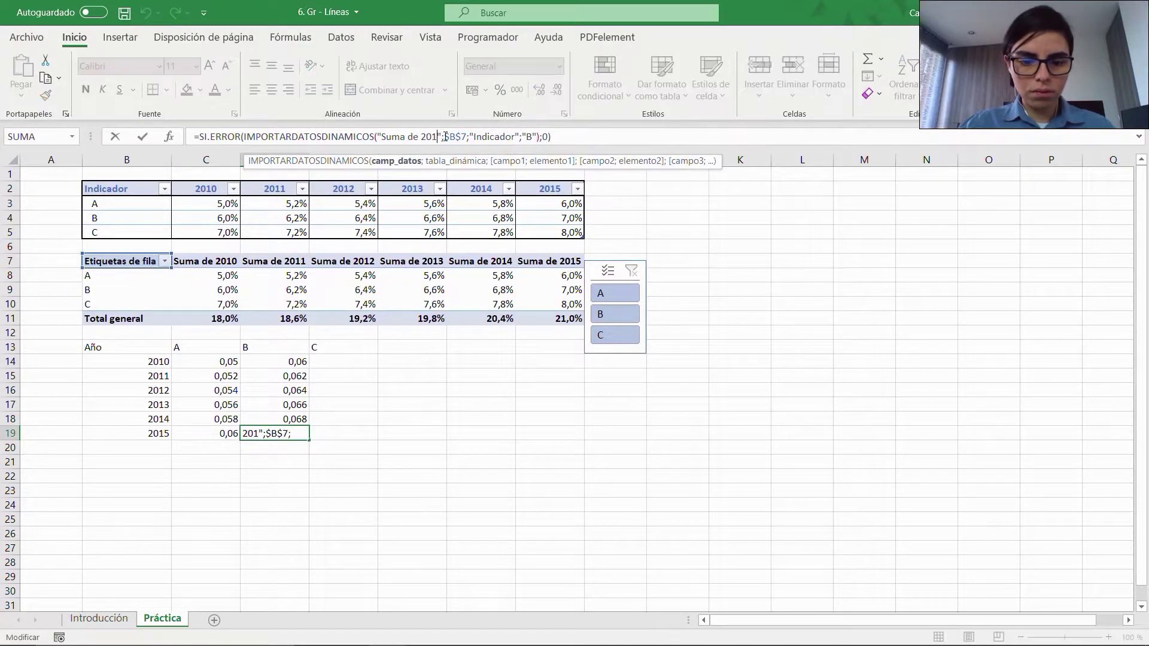
type("5")
key("Return")
Step: Try to enter a SI.ERROR formula in E14 with pivot table cell C10 as the value and 0 as the error value
key("ctrl+Up")
key("Down")
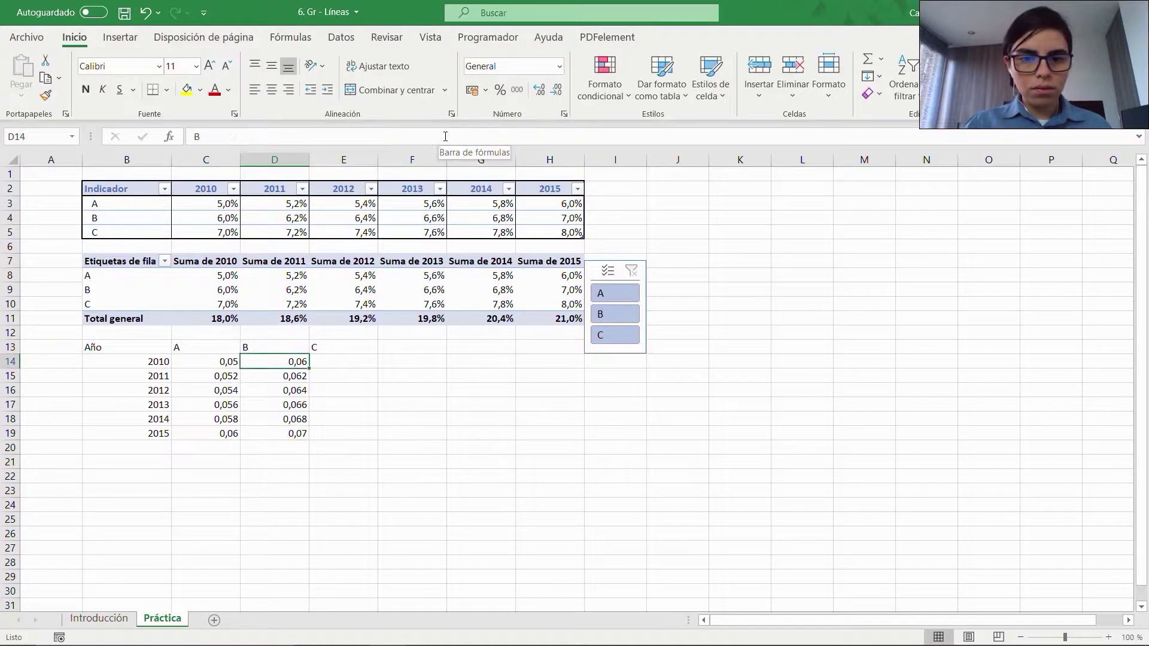
key("Right")
type("=SI.E")
key("Tab")
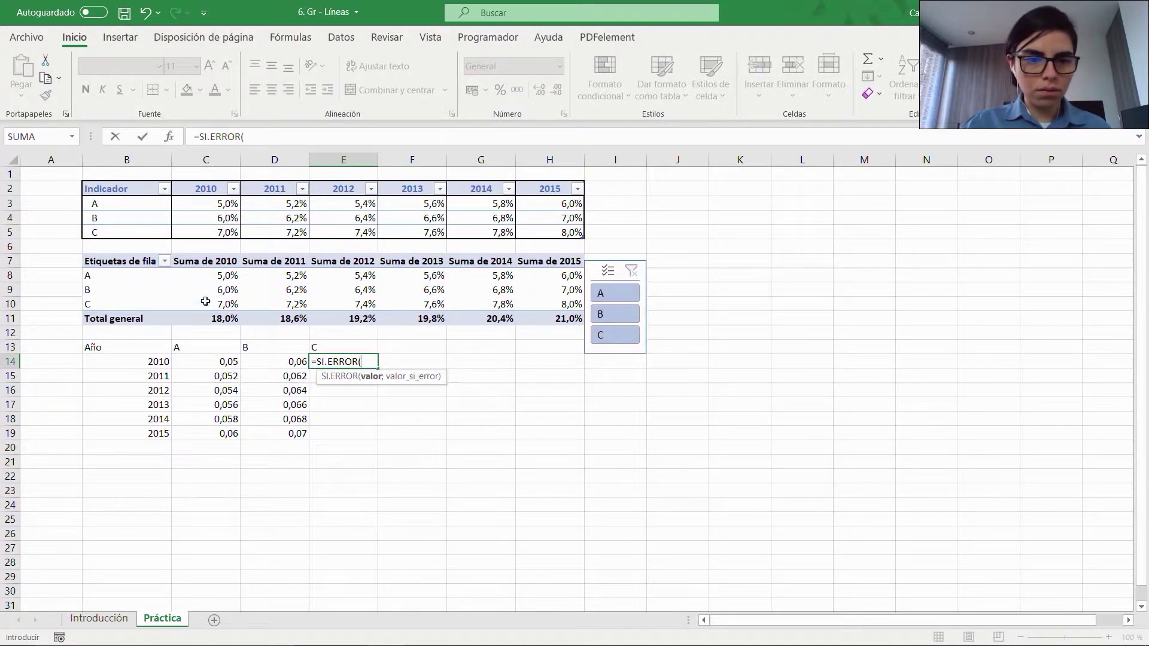
left_click(204, 301)
type(";")
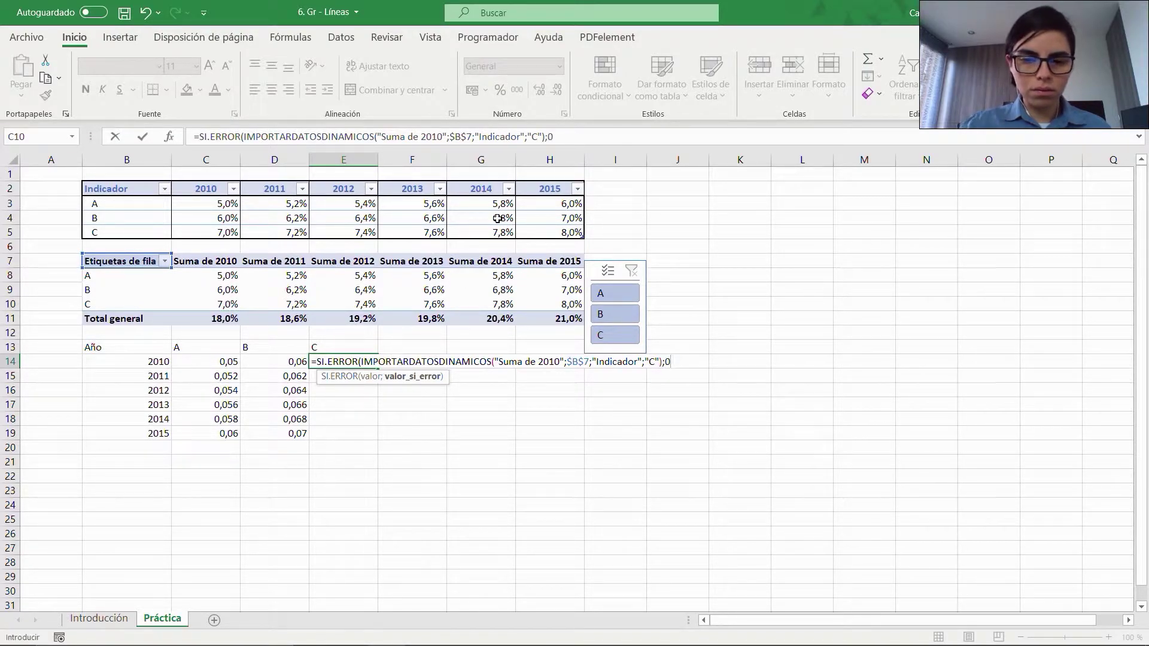
key("Return")
key("Return")
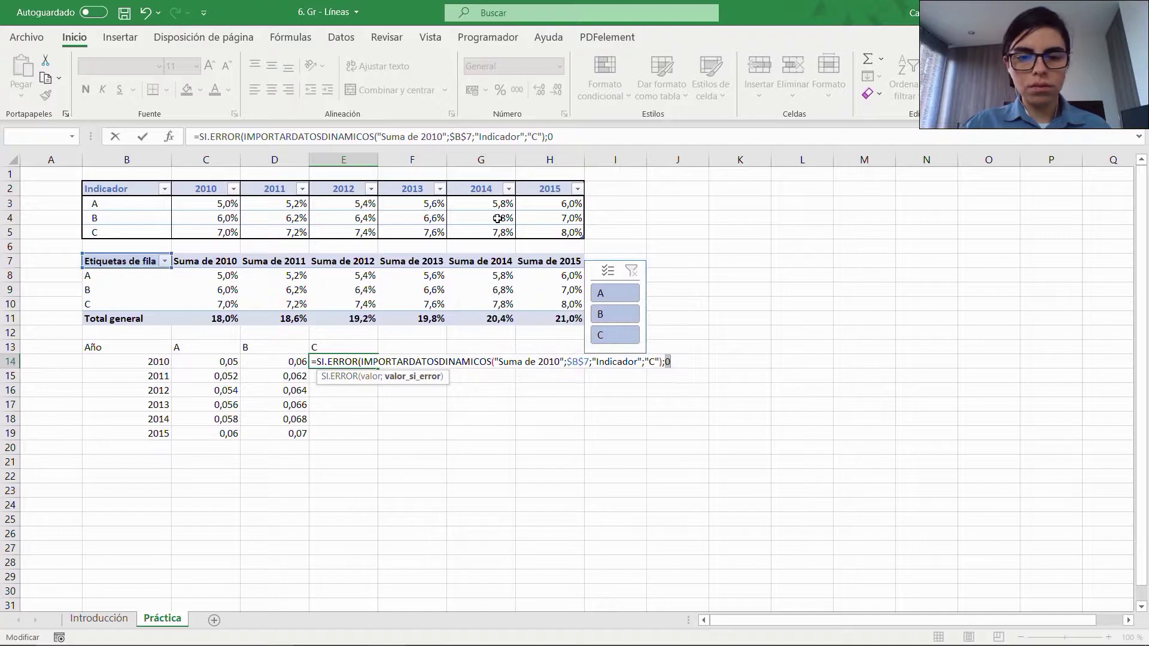
Step: Replace the E14 formula with =IMPORTARDATOSDINAMICOS("Suma de 2010";$B$7;"Indicador";"C"), referencing pivot table cell C10
left_click(581, 142)
key("shift+Home")
key("BackSpace")
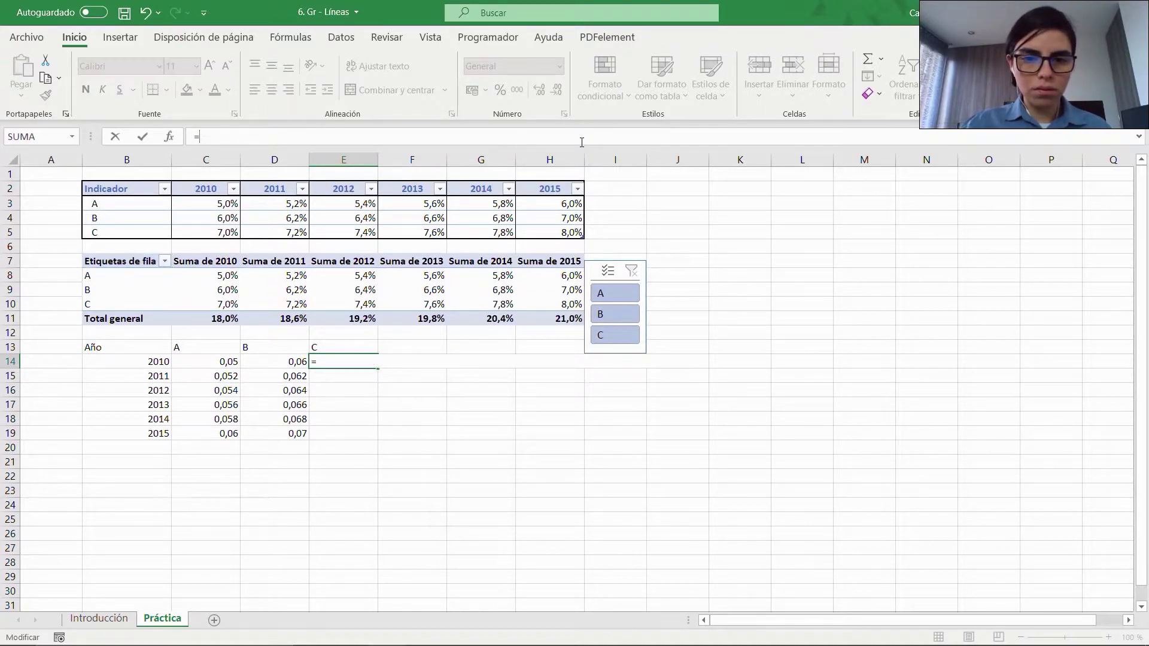
left_click(214, 306)
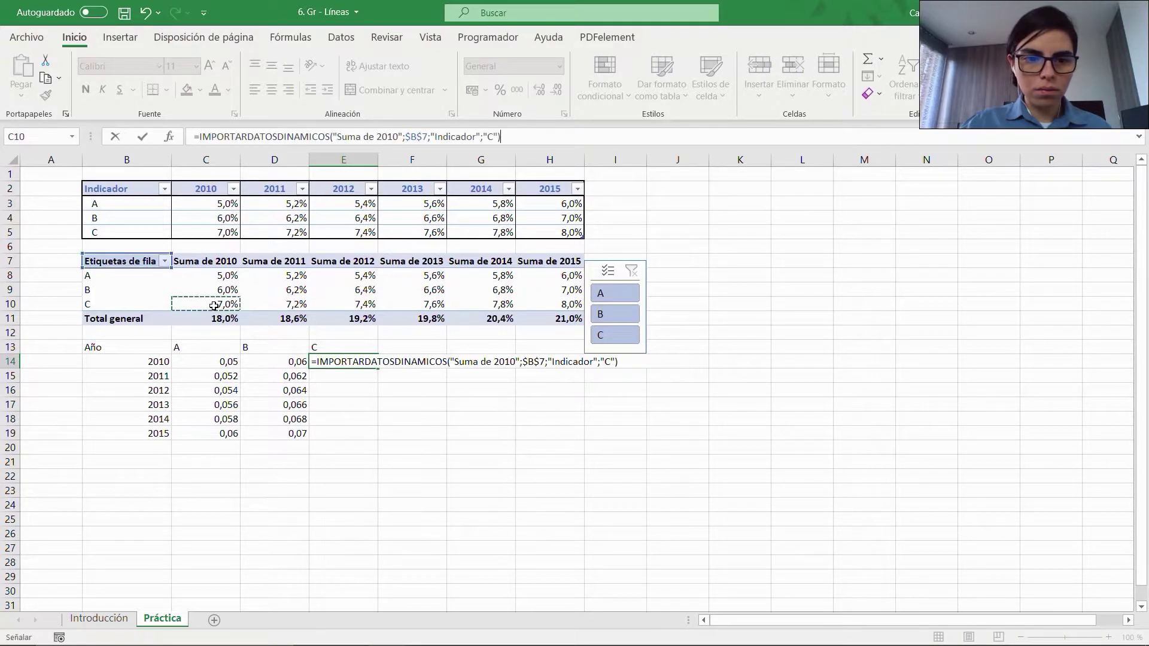
key("ctrl+Return")
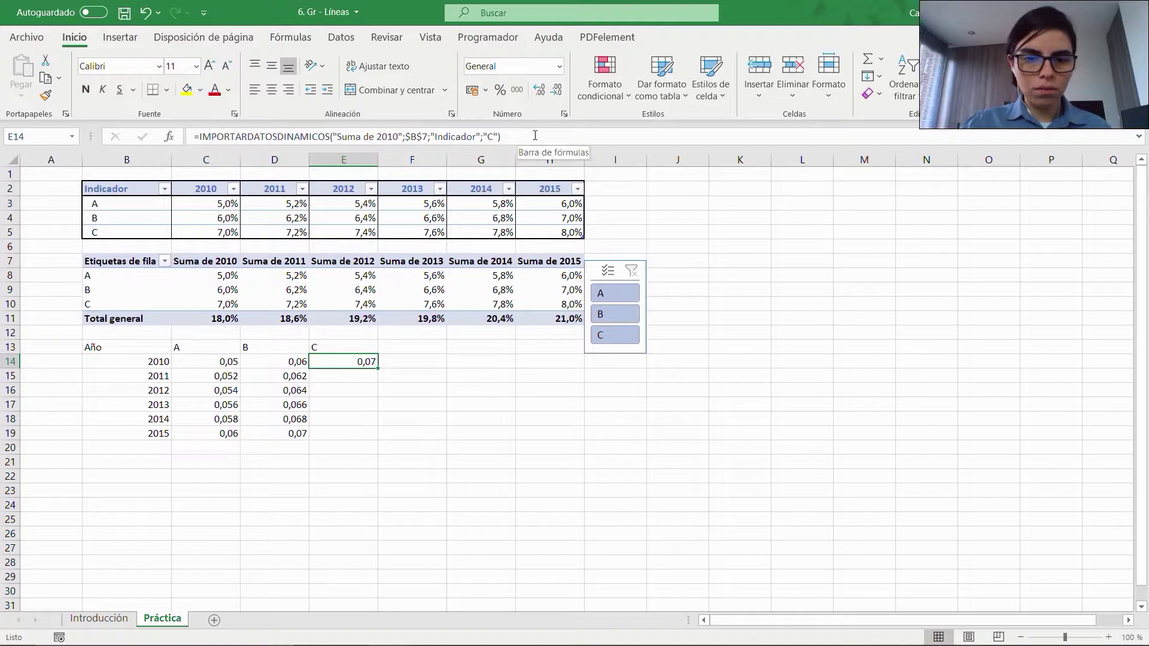
Step: Copy the E14 formula down through E19 for the remaining years of indicator C
key("ctrl+c")
key("shift+Down")
key("shift+Down")
key("shift+Down")
key("shift+Down")
key("shift+Down")
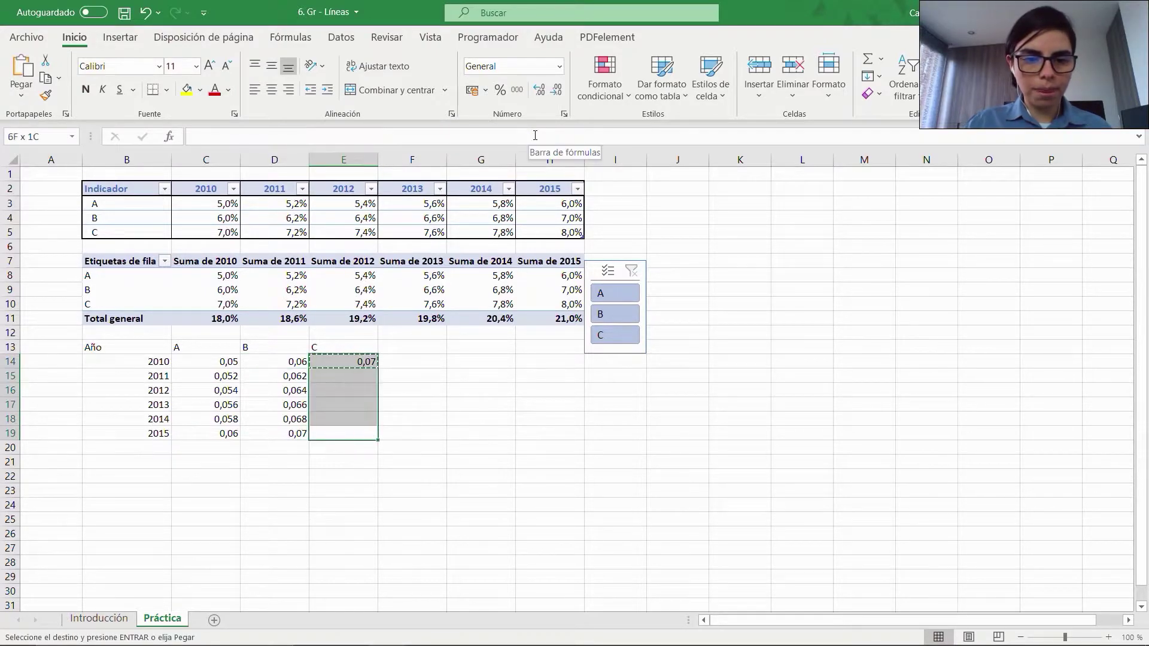
key("ctrl+v")
key("Escape")
Step: Change the pivot data fields in the E15 and E16 formulas to "Suma de 2011" and "Suma de 2012"
key("Down")
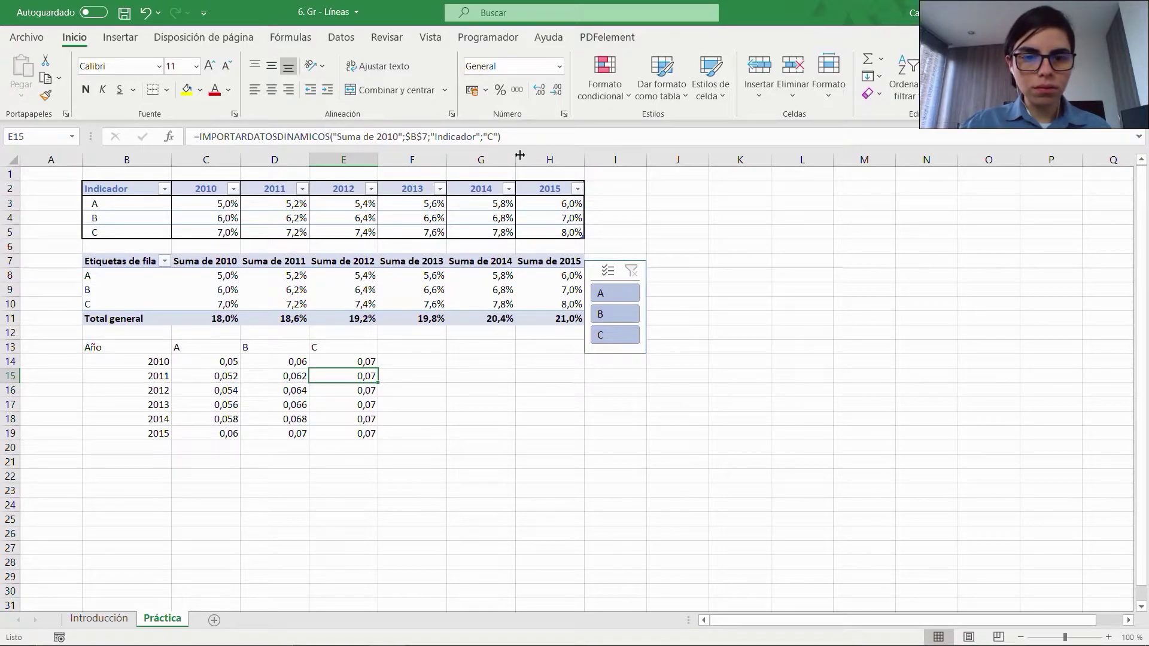
left_click(401, 138)
key("BackSpace")
type("1")
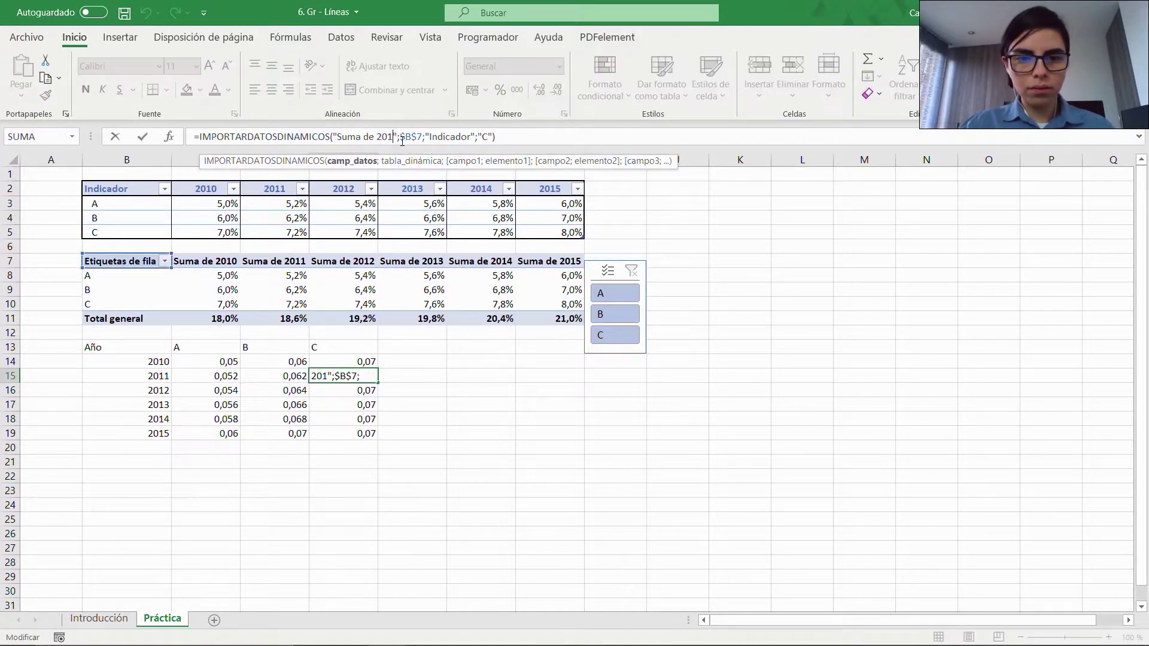
key("Return")
left_click(401, 137)
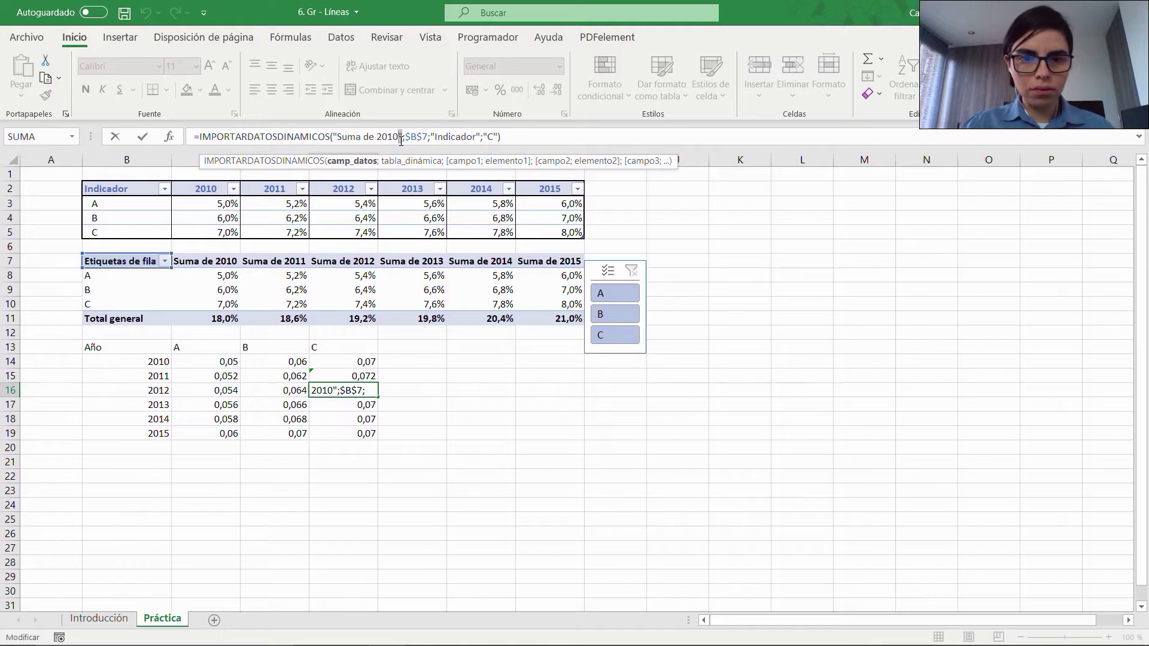
key("BackSpace")
type("2")
key("Return")
Step: Change the pivot data fields in the E17, E18 and E19 formulas to "Suma de 2013", "Suma de 2014" and "Suma de 2015"
left_click(401, 137)
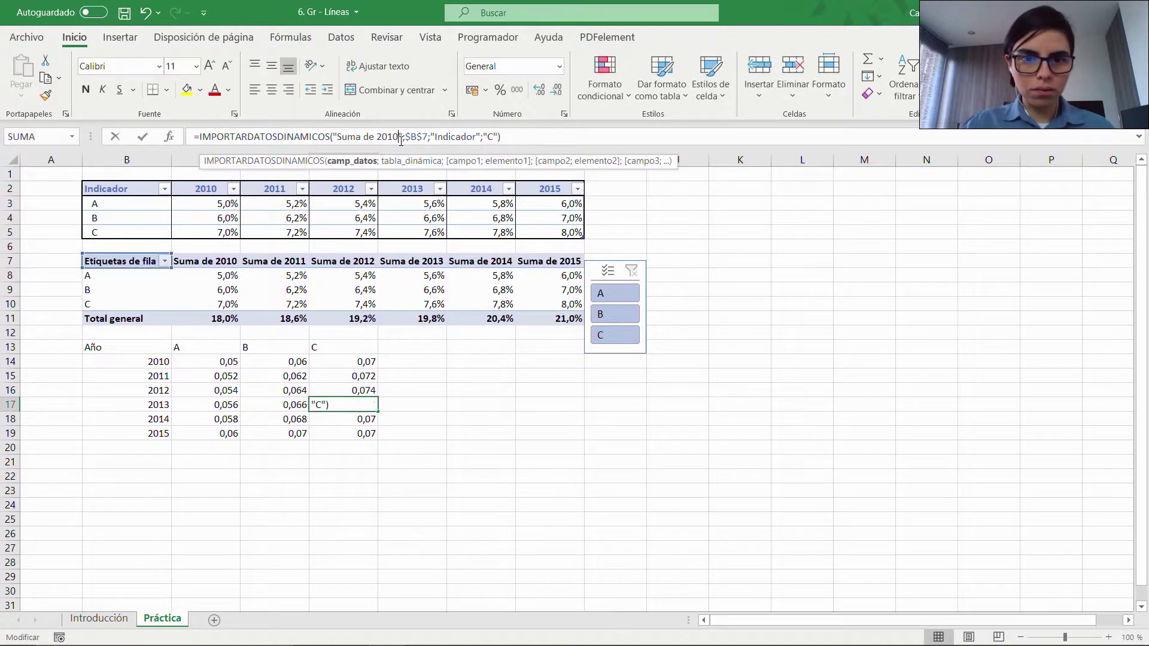
key("BackSpace")
type("3")
key("Return")
left_click(400, 138)
key("BackSpace")
type("4")
key("Return")
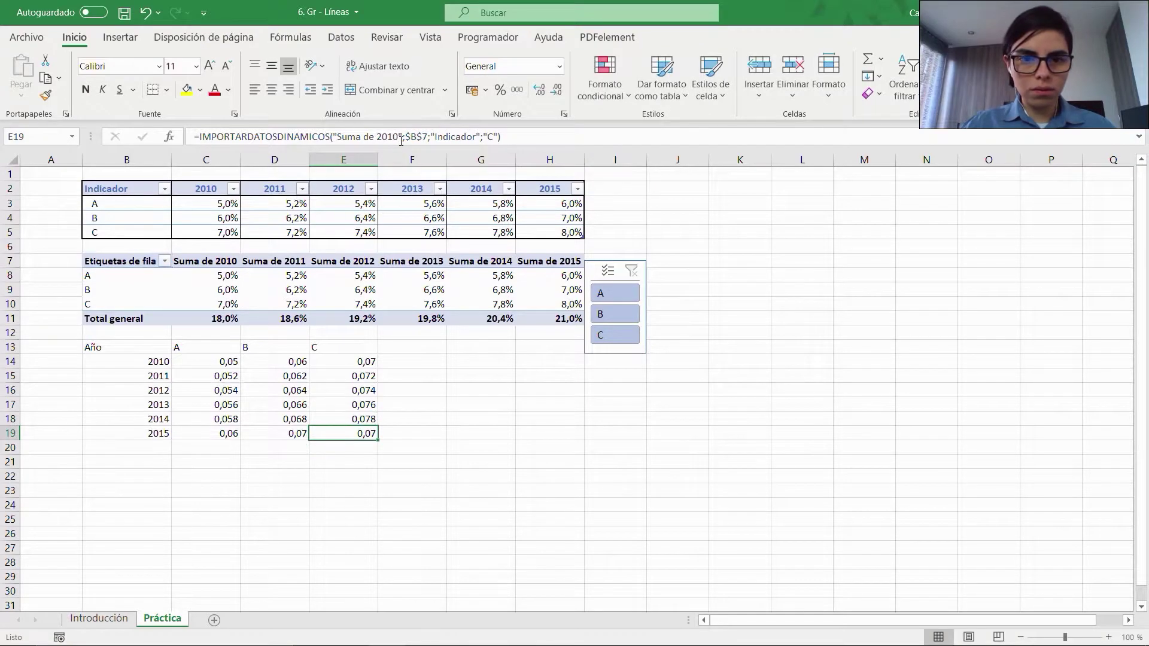
left_click(397, 138)
key("BackSpace")
type("5")
key("Return")
key("Up")
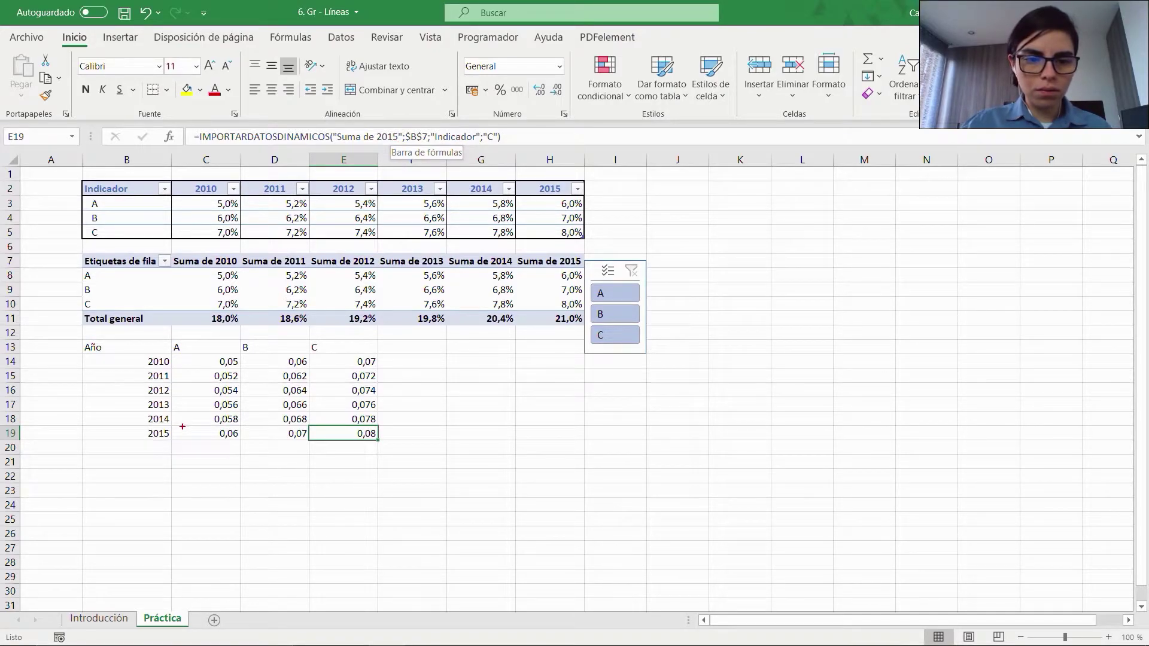
left_click_drag(183, 426, 380, 446)
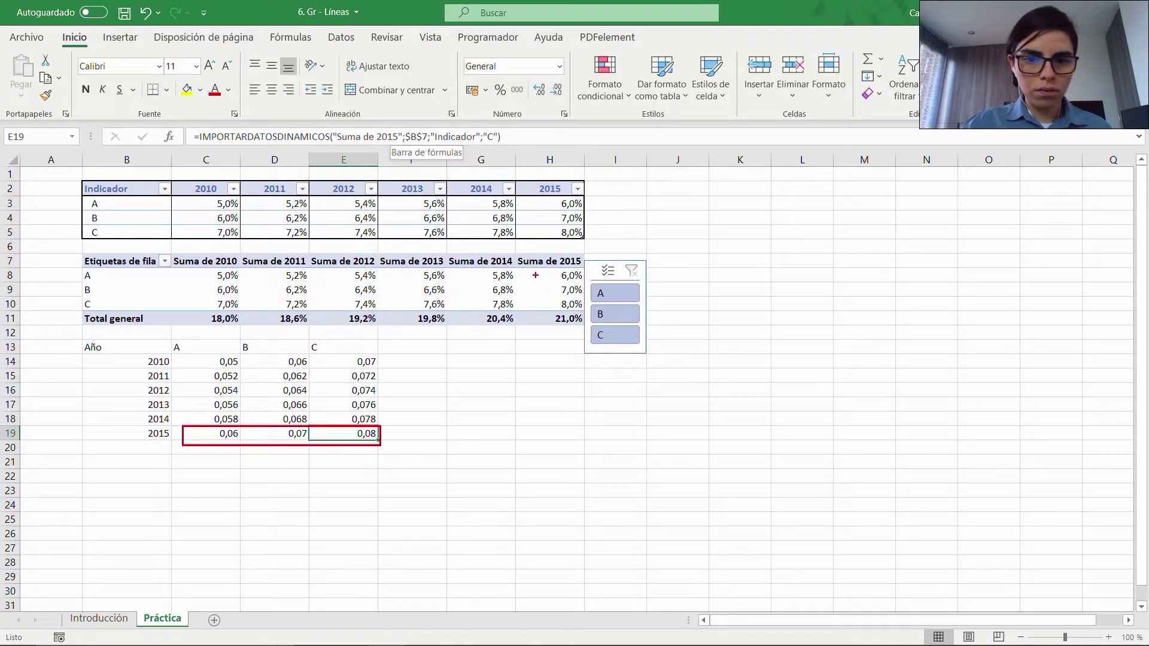
mouse_move(513, 248)
left_mouse_down()
mouse_move(571, 328)
mouse_move(585, 327)
left_mouse_up()
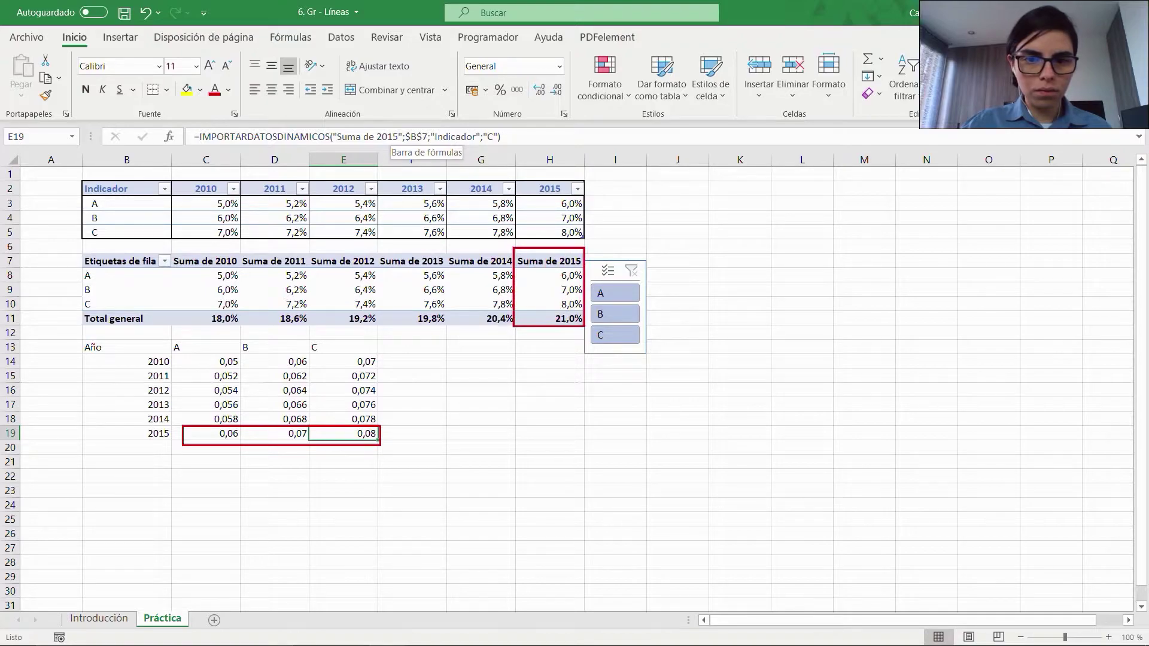
mouse_move(105, 274)
left_mouse_down()
mouse_move(172, 274)
mouse_move(142, 300)
left_mouse_up()
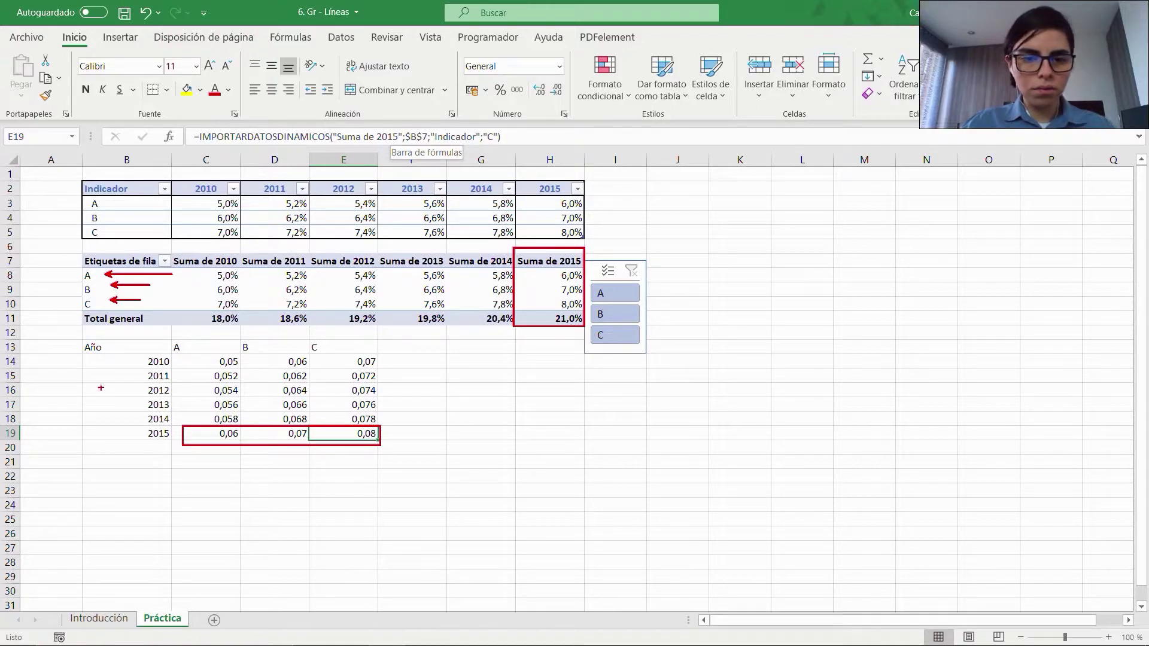
key("Escape")
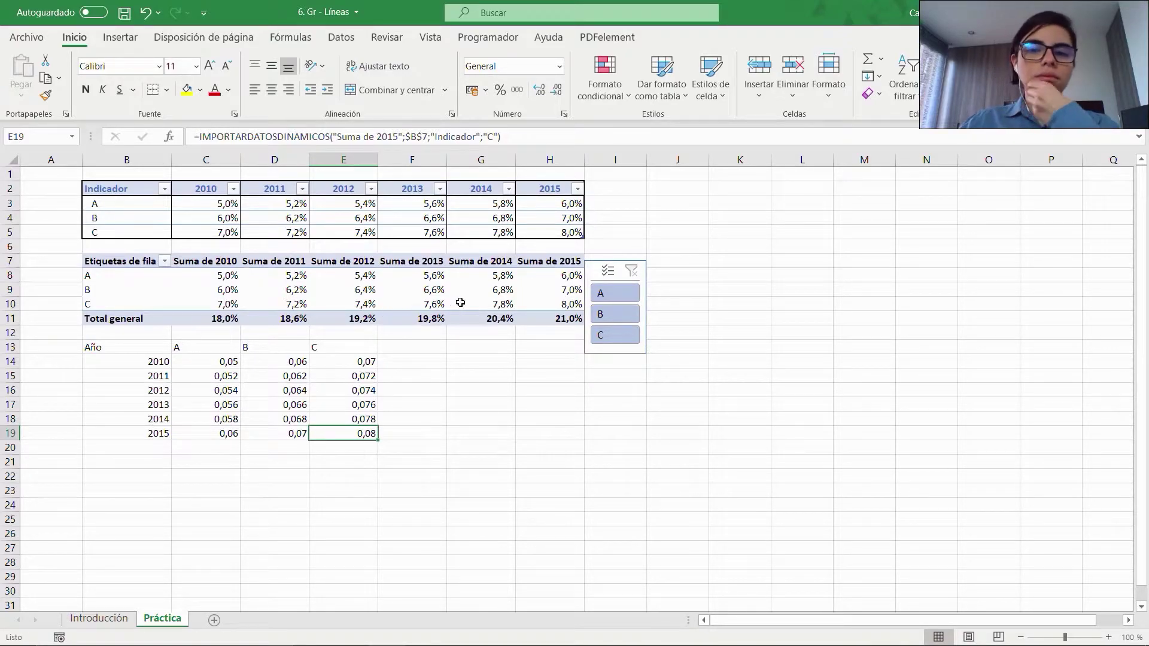
Step: Filter the slicer to indicator A, compare the column C results with the SI.ERROR formula in D15, and clear the filter
left_click(615, 293)
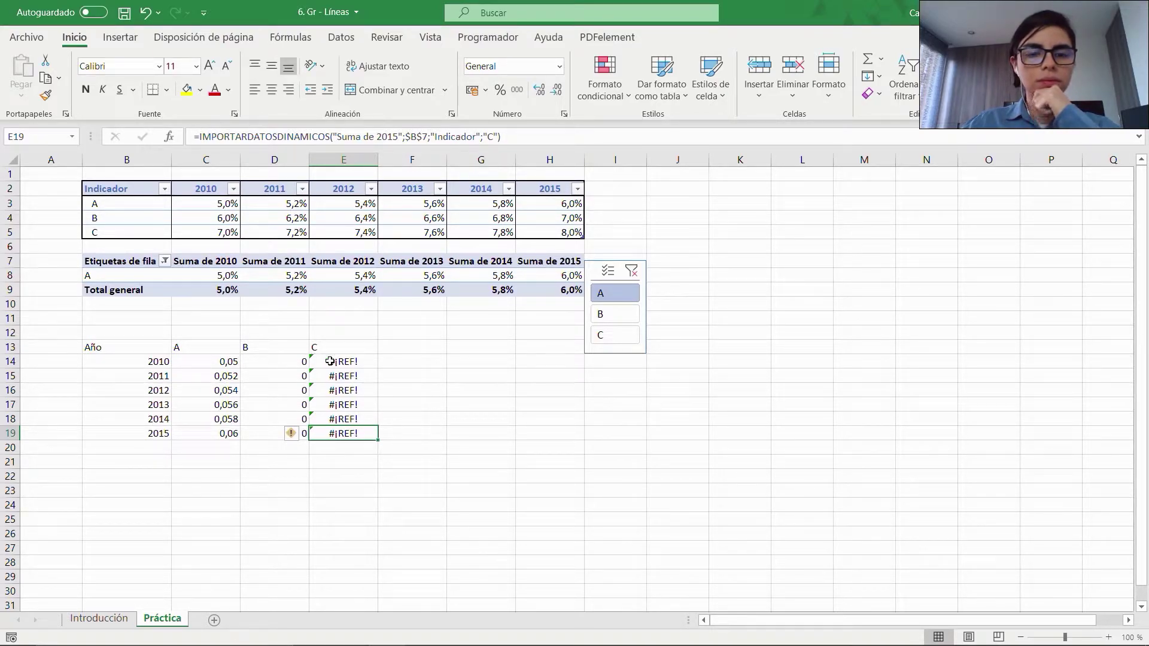
left_click_drag(331, 361, 344, 390)
left_click(273, 375)
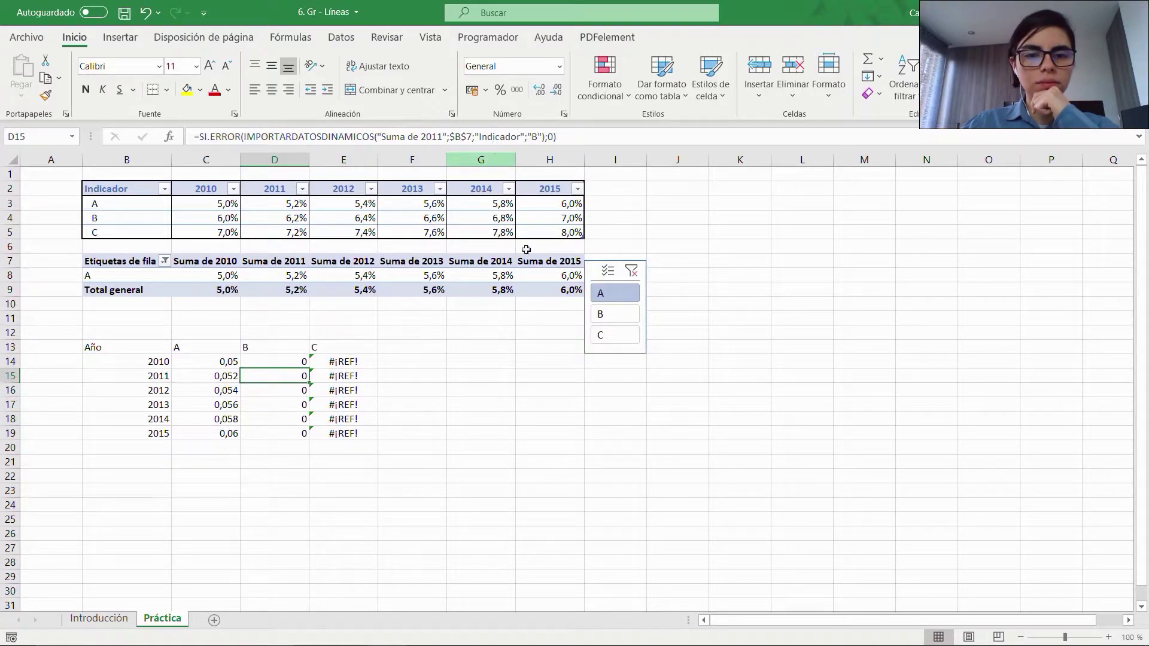
left_click_drag(536, 138, 555, 138)
left_click_drag(201, 138, 235, 138)
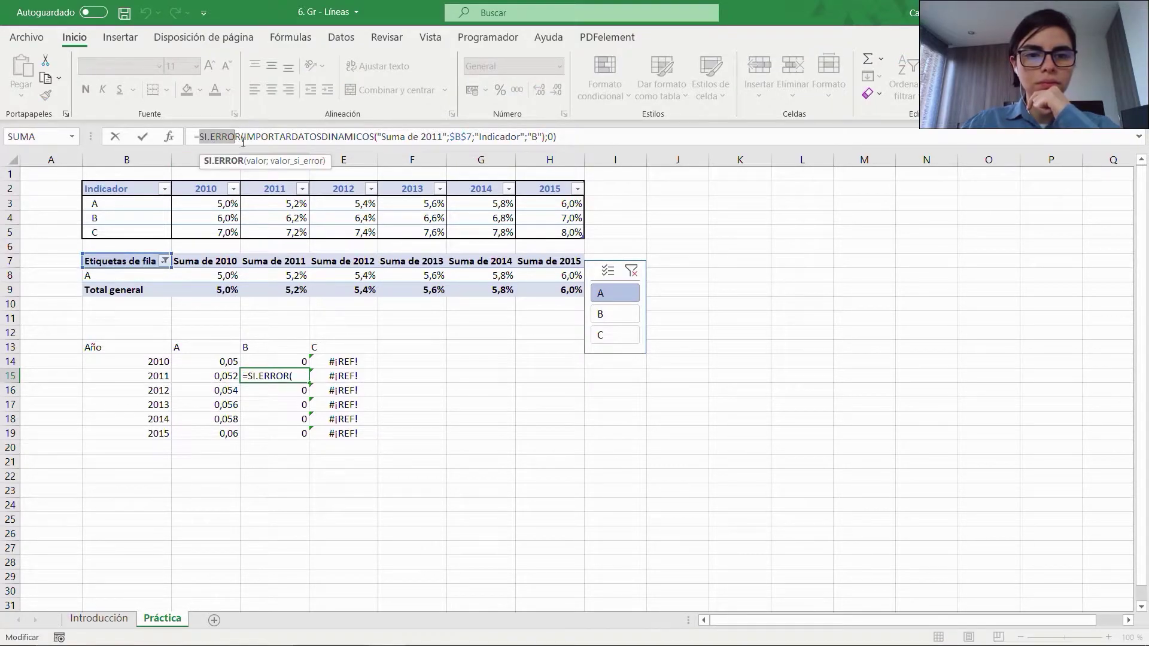
left_click(631, 270)
Step: Wrap the IMPORTARDATOSDINAMICOS formula in E14 in SI.ERROR with 0 as the error value
left_click(344, 362)
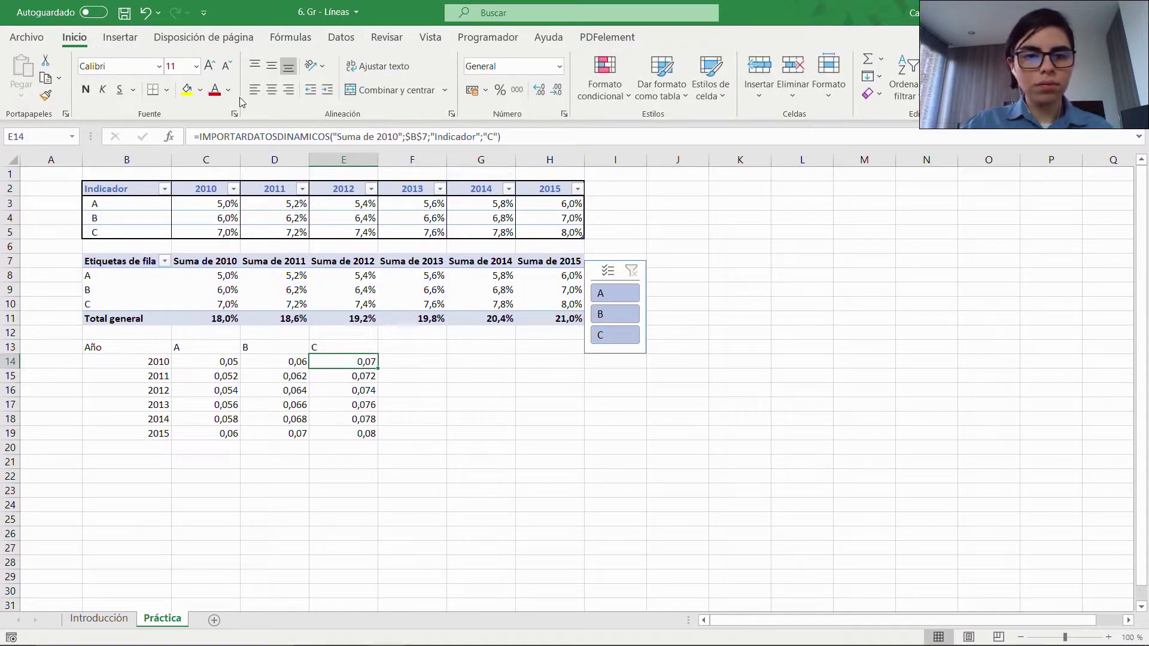
left_click(201, 137)
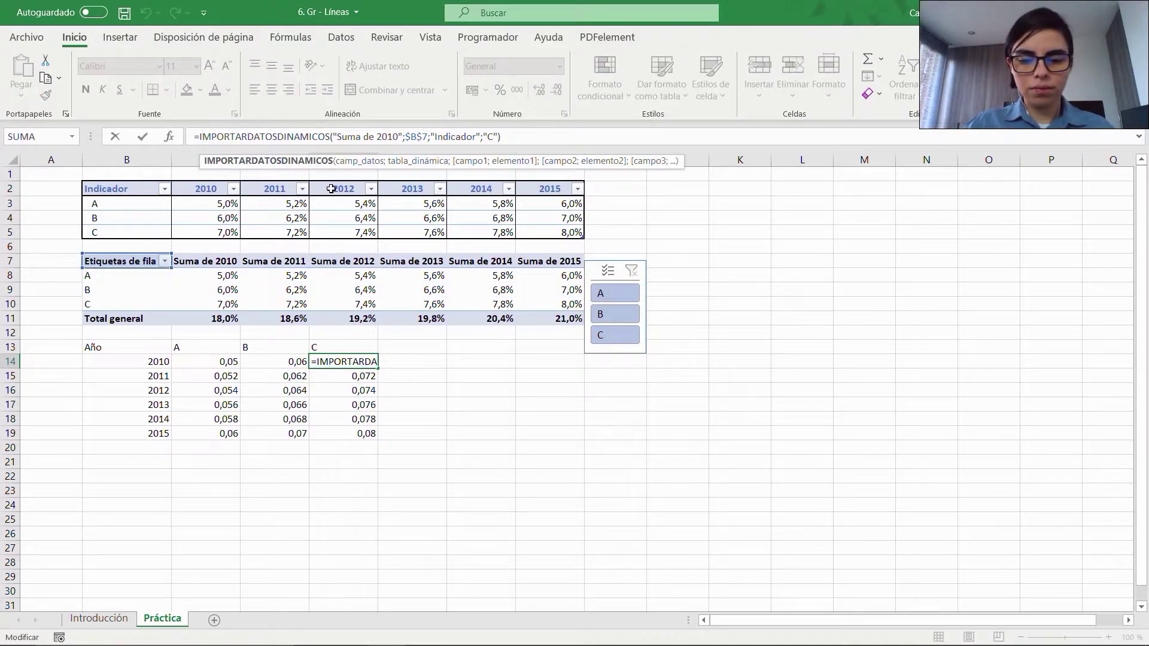
type("SI.ERROR(")
key("End")
type(";\"\")")
key("Return")
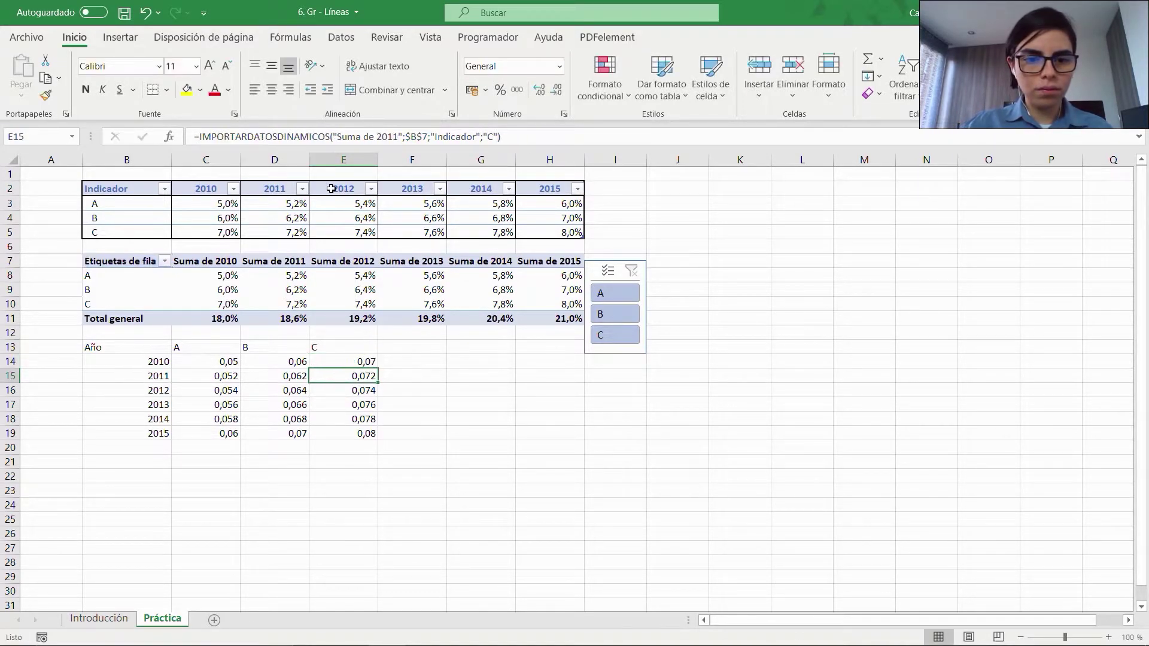
Step: Wrap the "Suma de 2011" formula in E15 in SI.ERROR with 0 as the error value
left_click(194, 137)
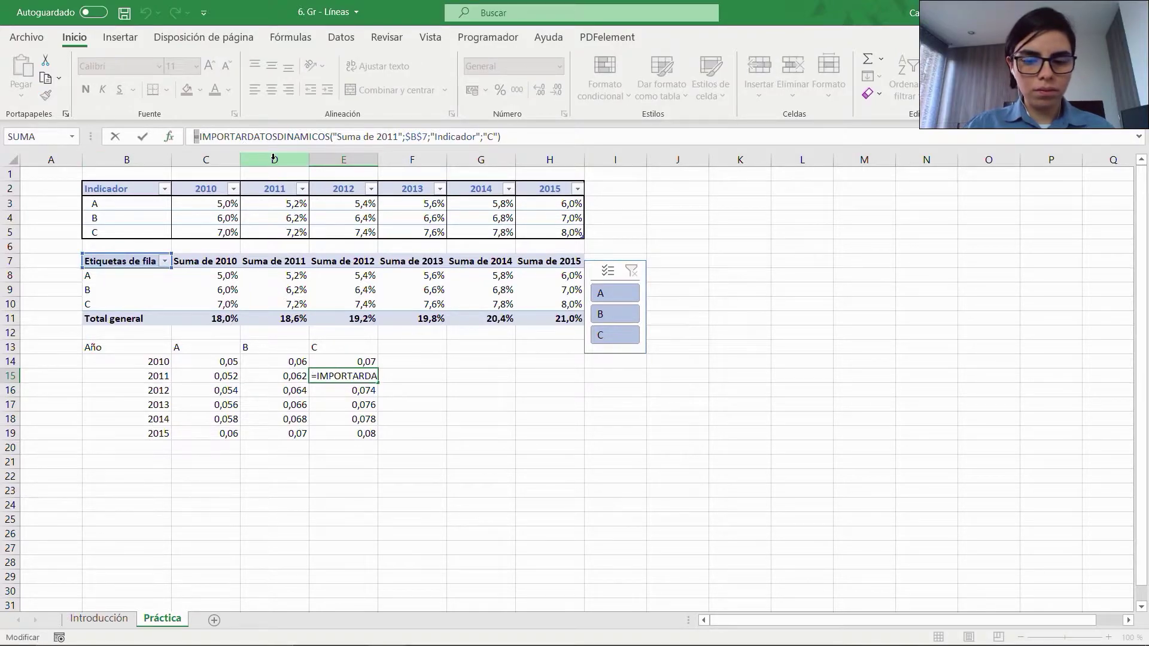
type("SI.ERROR(")
key("End")
type(";")
key("Return")
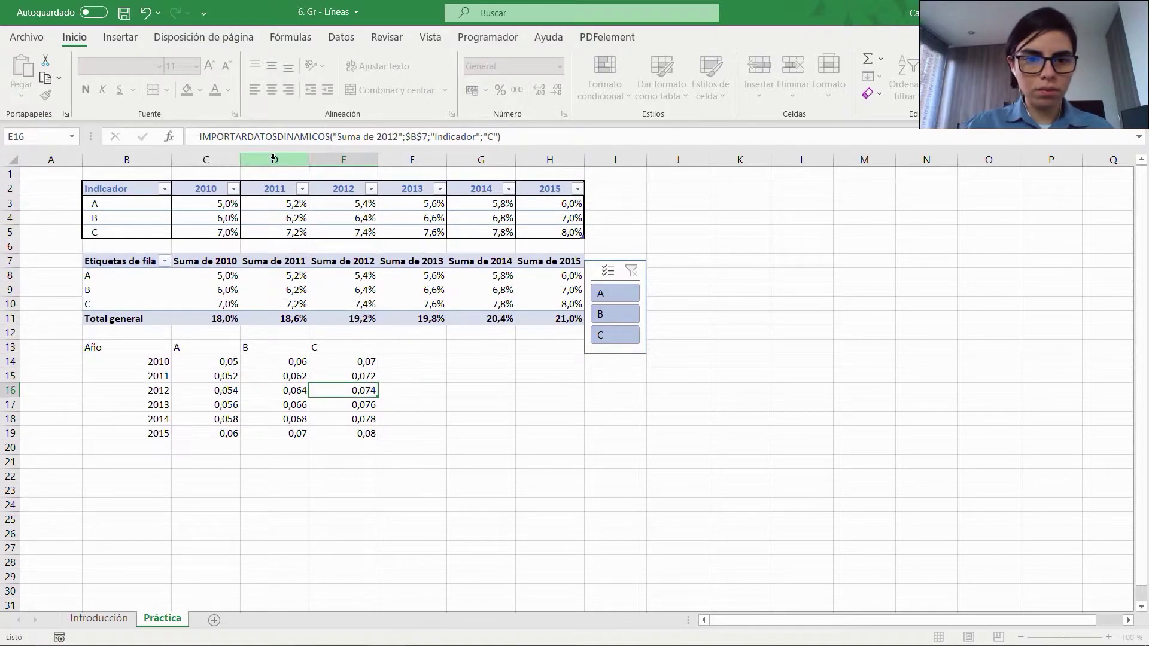
Step: Wrap the "Suma de 2012" formula in E16 in SI.ERROR with 0 as the error value
key("F2")
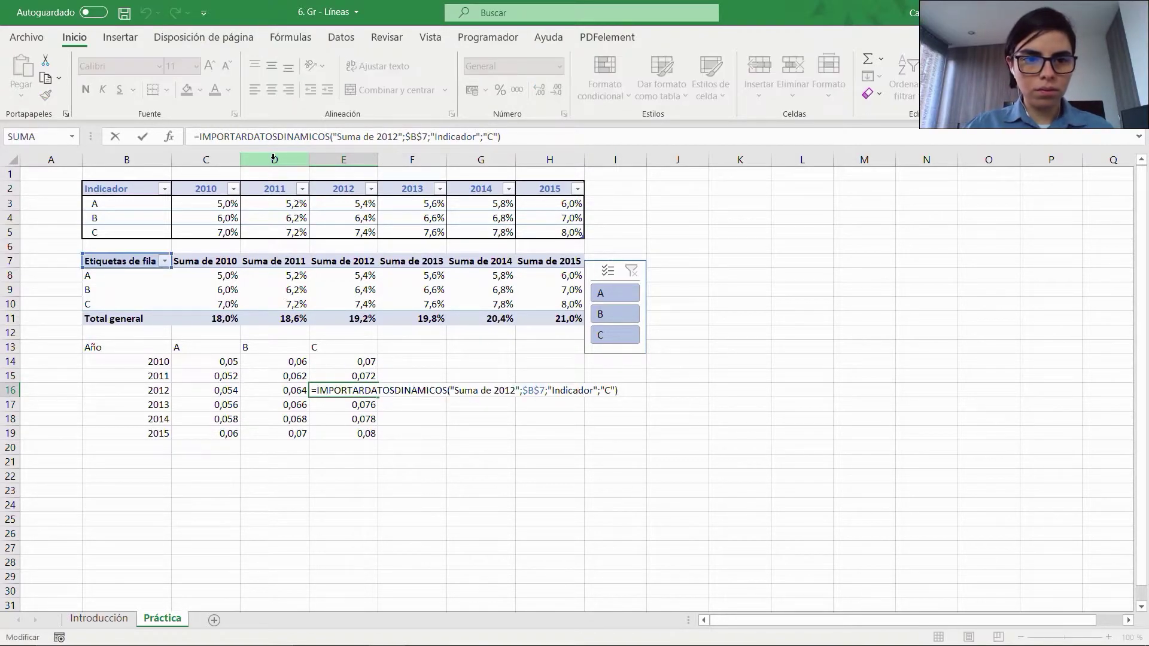
type("S")
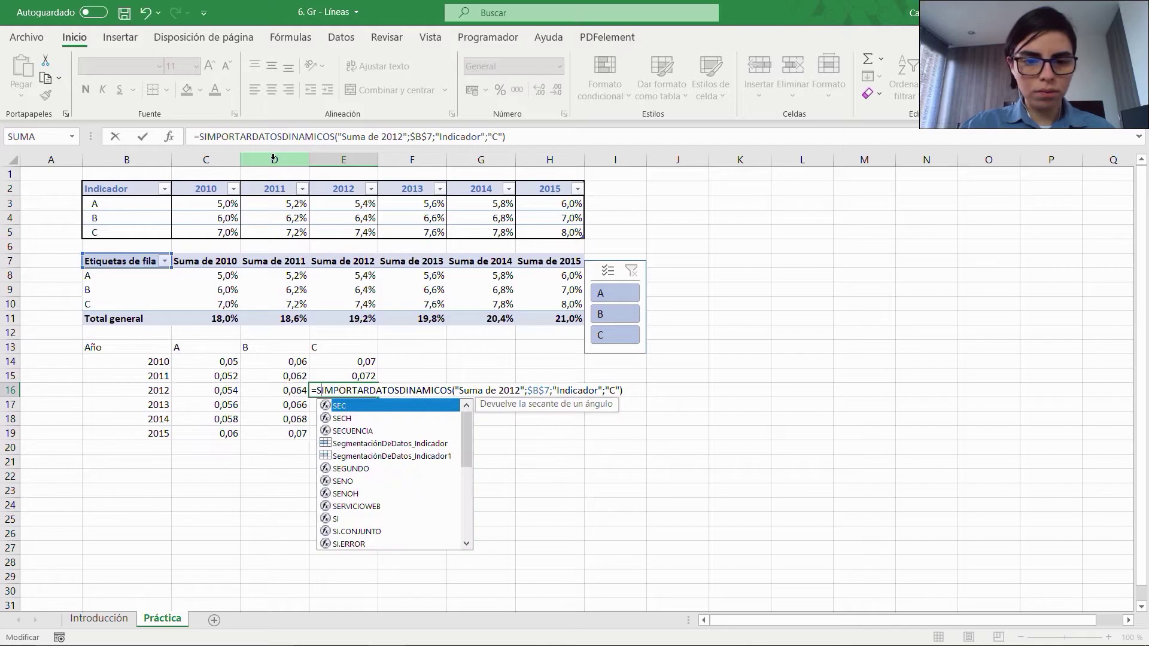
type("I.")
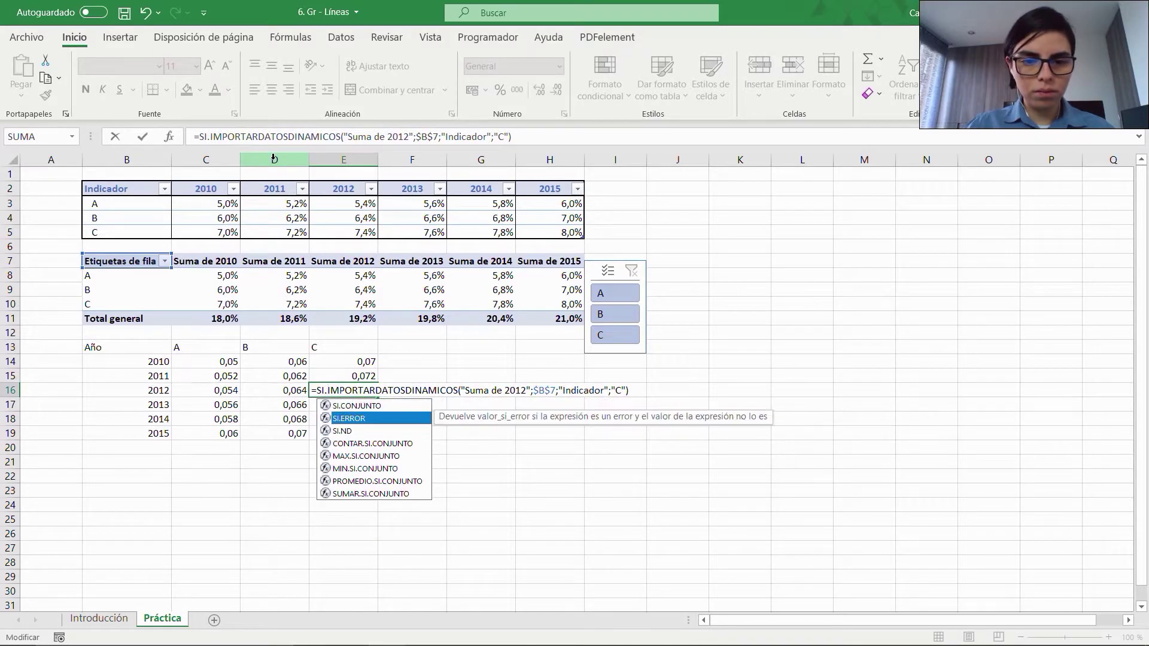
key("Tab")
key("End")
type(";")
type("0")
key("Return")
Step: Wrap the "Suma de 2013" formula in E17 in SI.ERROR with 0 as the error value
key("F2")
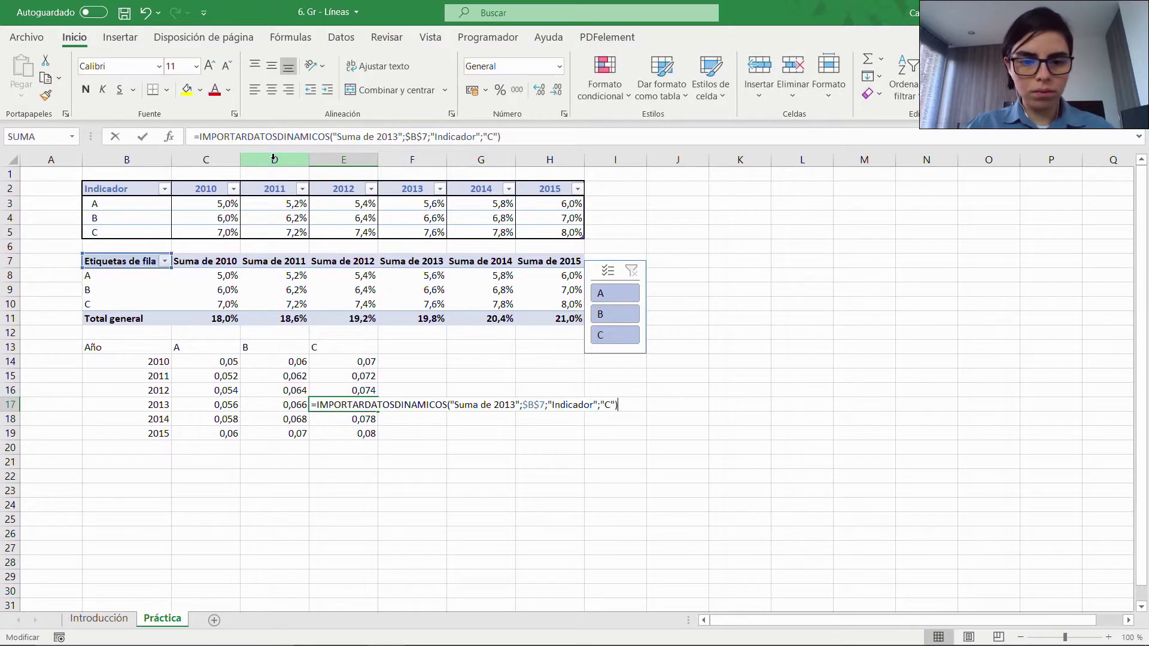
key("Home")
key("Right")
type("si")
key("Down")
key("Down")
key("Tab")
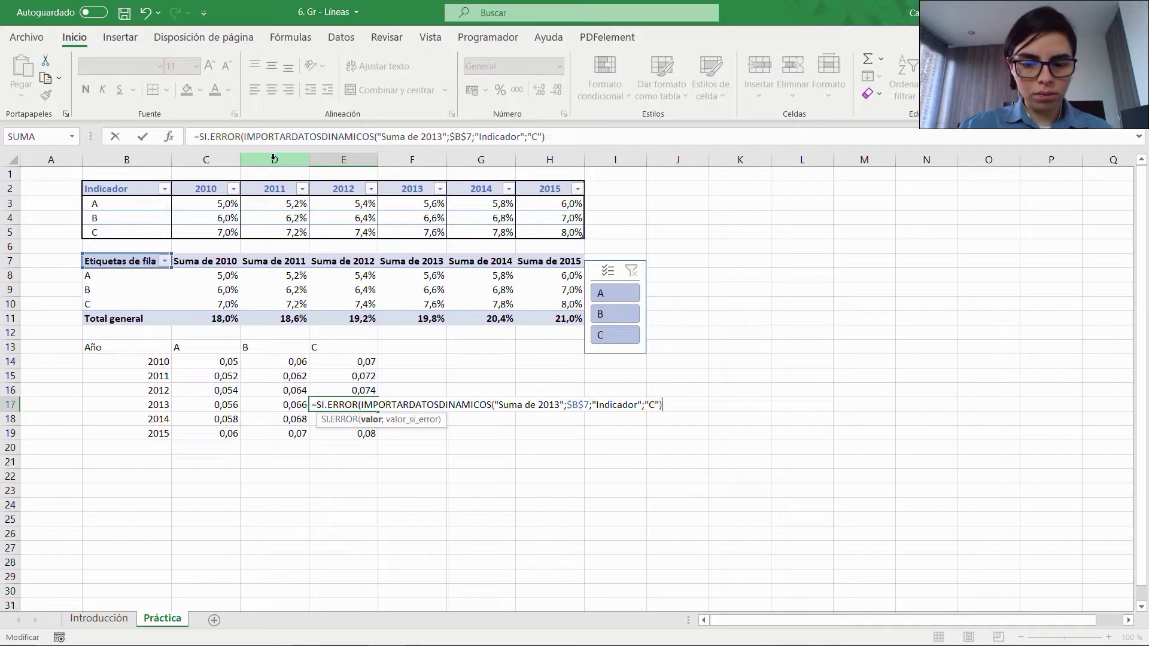
type(")")
key("Return")
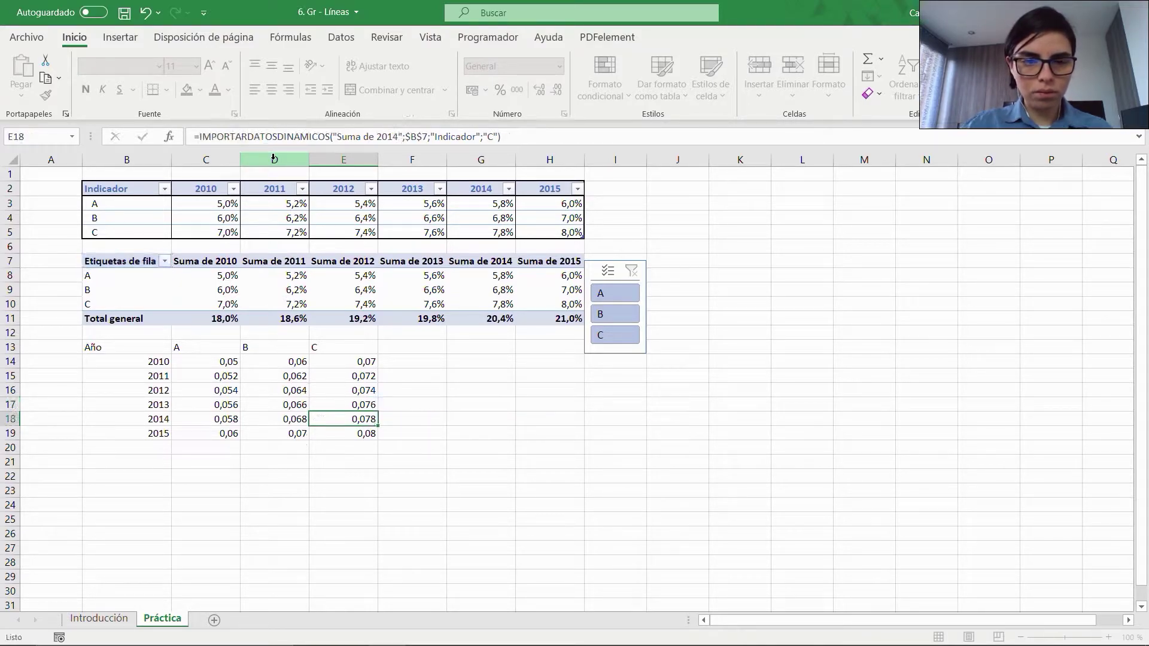
Step: Wrap the "Suma de 2014" and "Suma de 2015" formulas in E18 and E19 in SI.ERROR with 0 as the error value
key("F2")
type("SI.ERROR(")
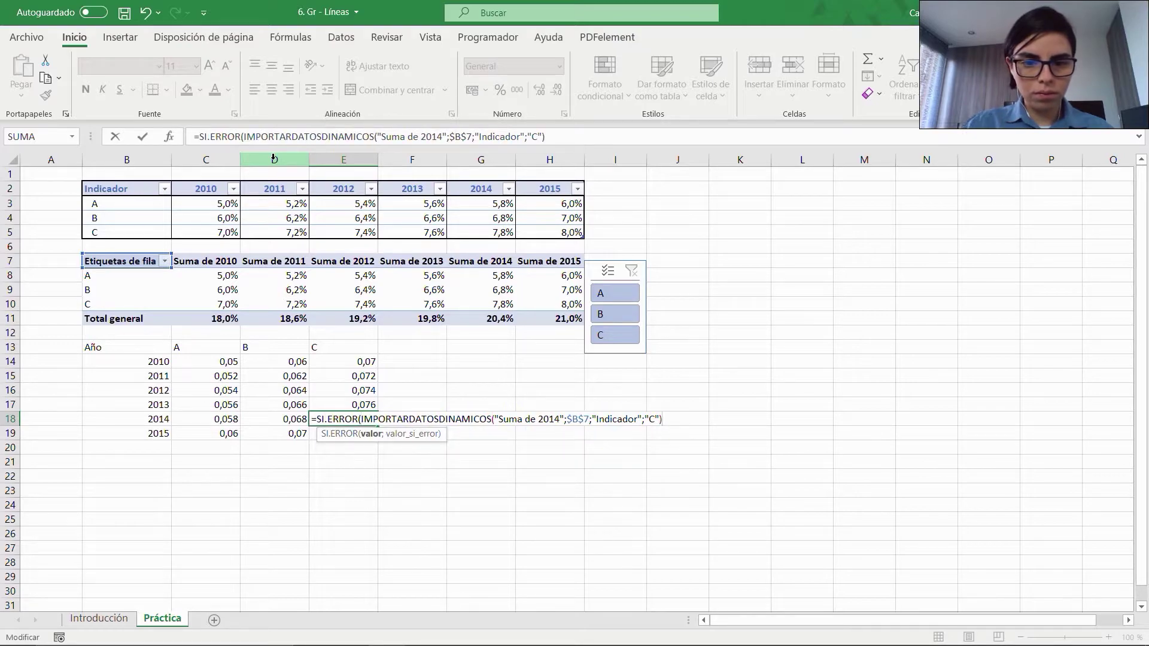
type(";0)")
key("Return")
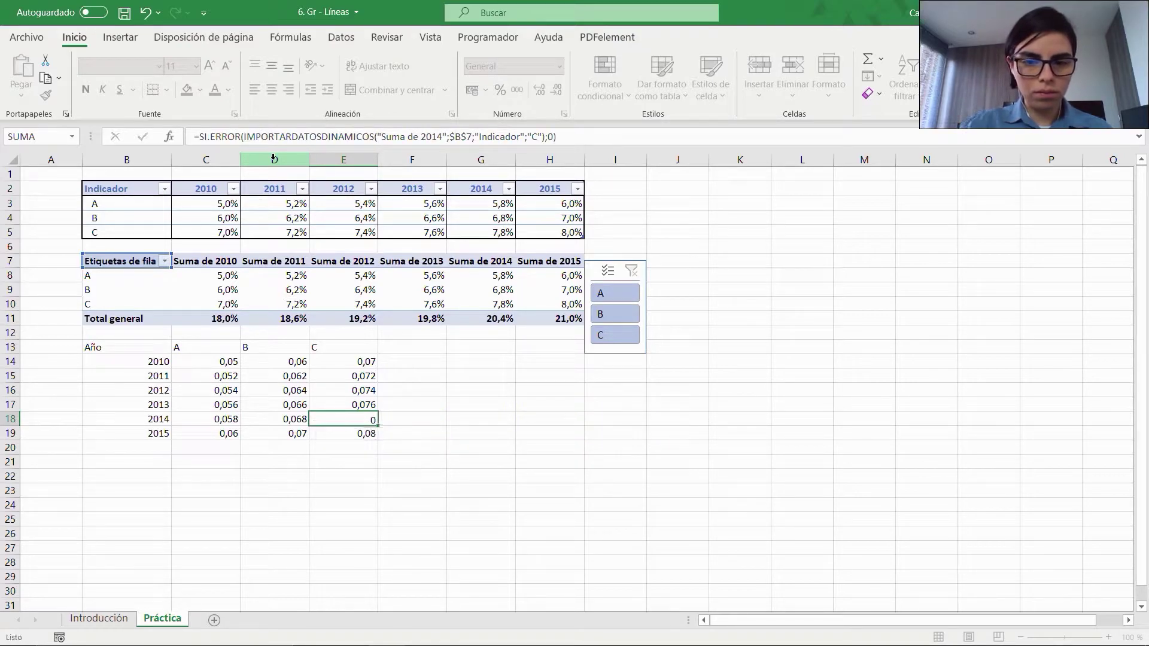
key("F2")
type("SI.ERROR(IMPORTARDATOSDINAMICOS(\"Suma de 2015\";$B$7;\"Indicador\";\"C")
key("End")
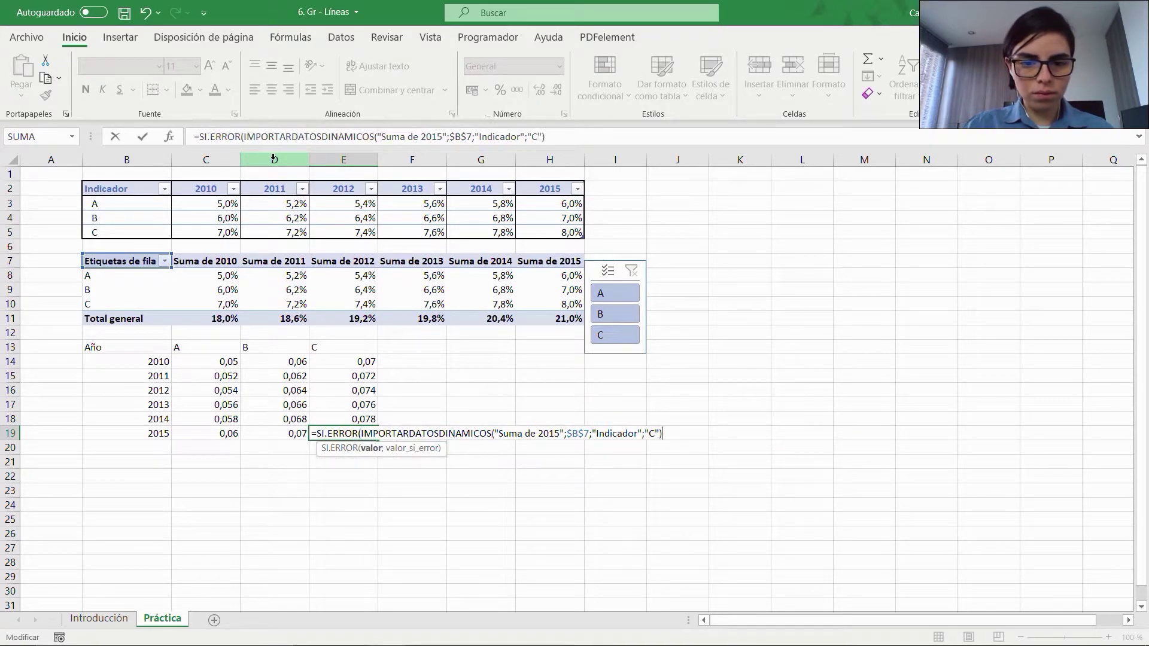
type(";0)")
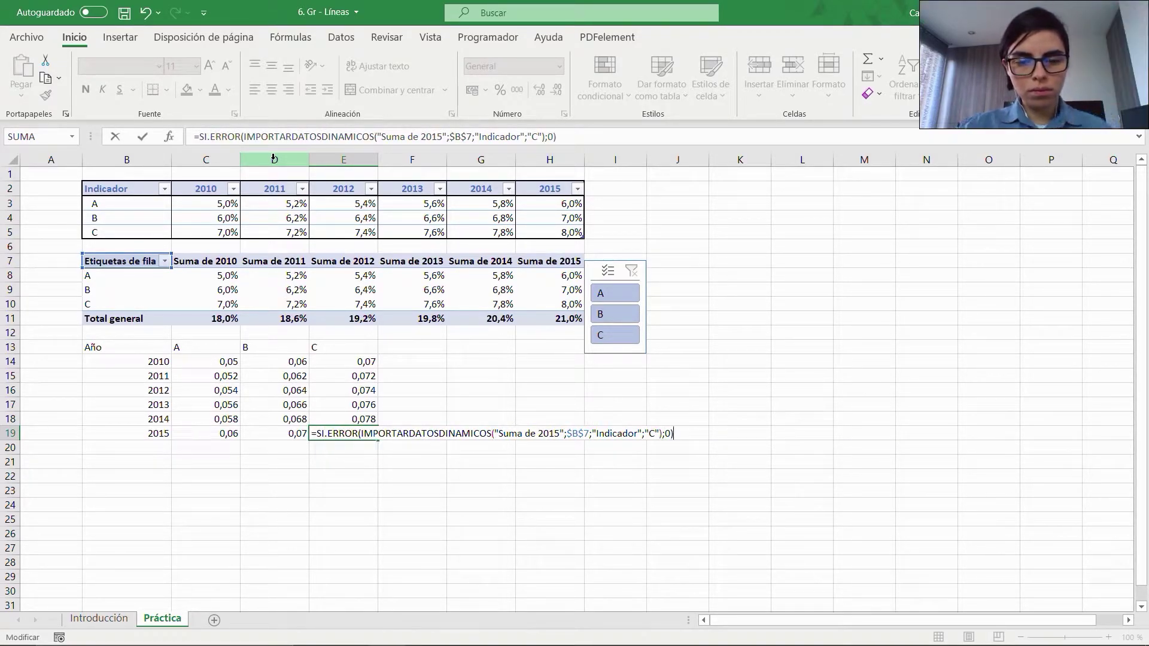
key("Return")
Step: Check the E14 formula and test the helper table by filtering the slicer to indicator B
key("Up")
key("ctrl+Up")
key("Down")
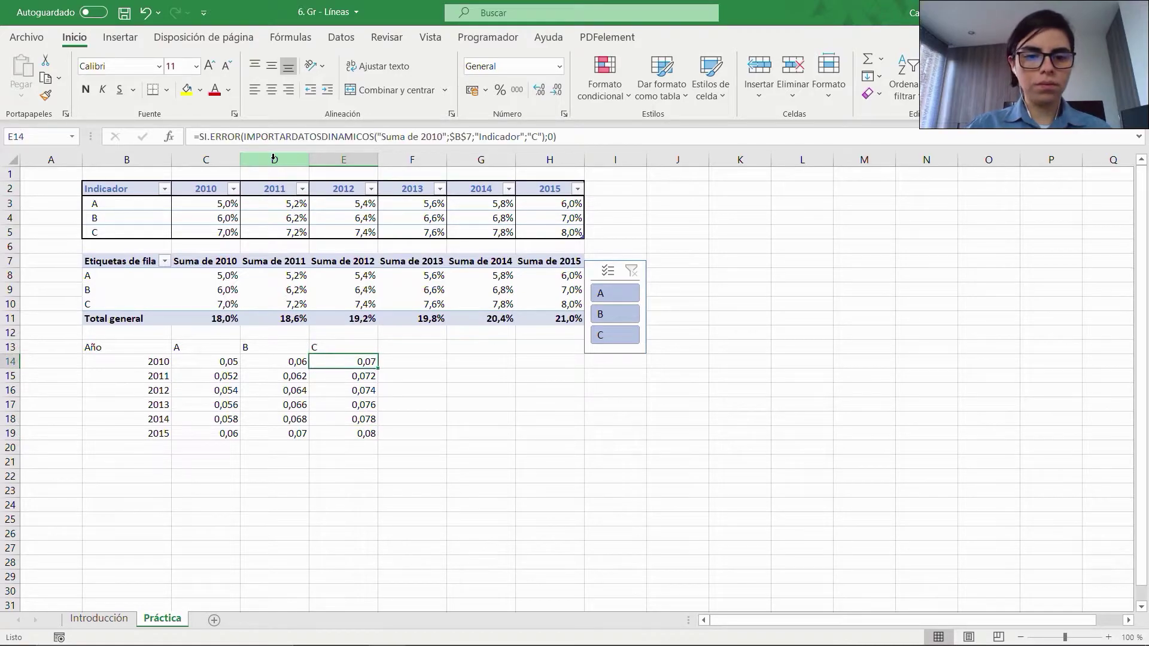
left_click(605, 314)
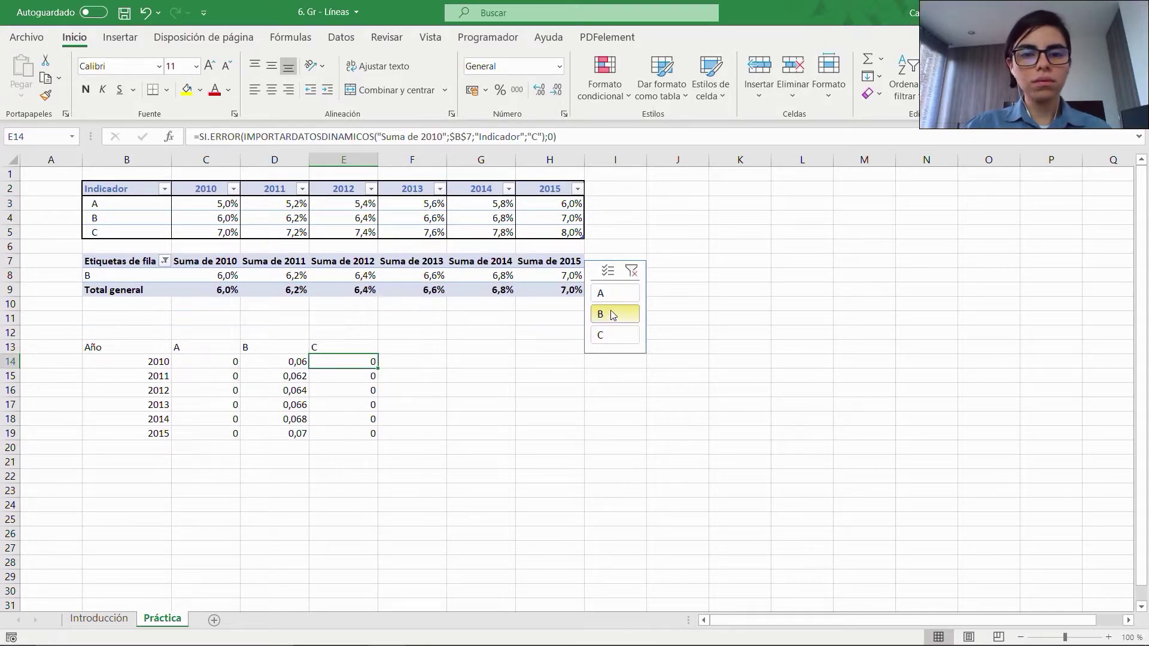
Step: Make the helper table's header cells B13:E13 bold
left_click(350, 344)
key("shift+Left")
key("shift+Left")
key("shift+Left")
key("ctrl+n")
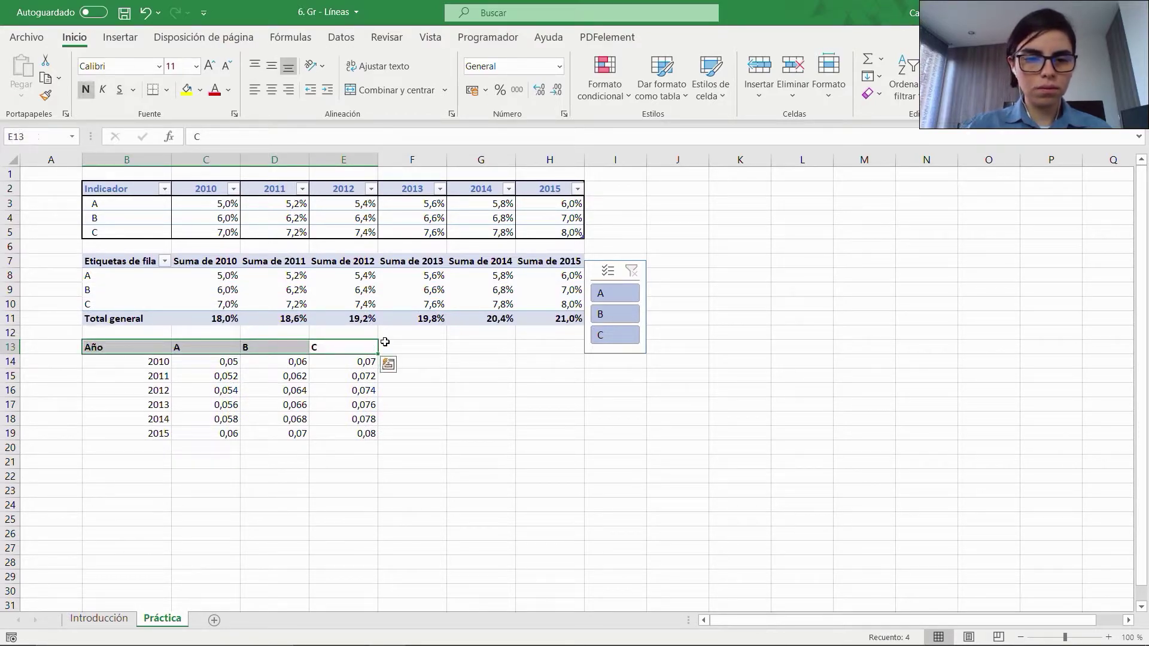
Step: Give the header cells B13:E13 a light blue fill and a dark blue font colour
left_click(204, 101)
left_click(286, 149)
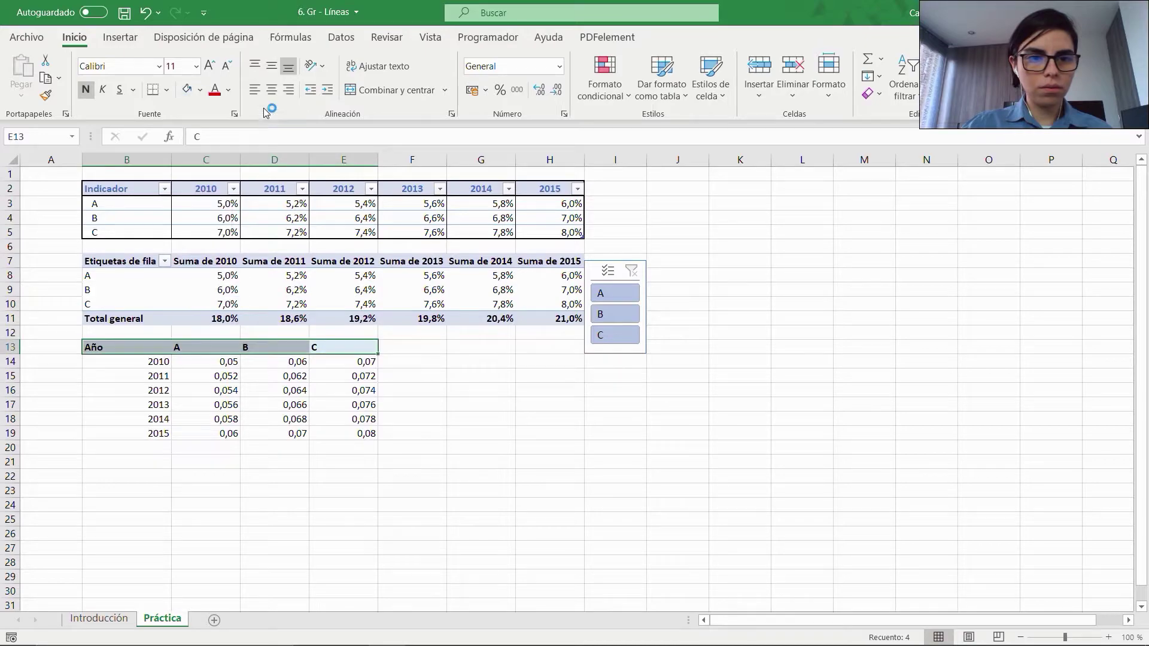
left_click(230, 91)
left_click(311, 213)
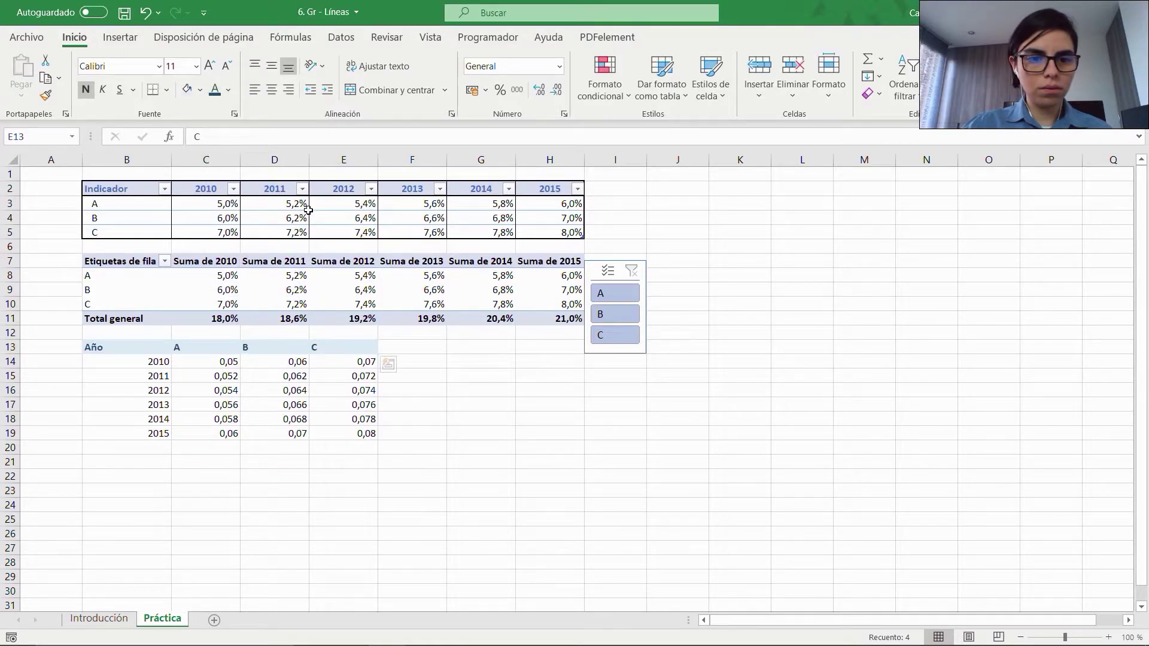
Step: Left-align the years in B14:B19 and increase their indent by one level
left_click(137, 360)
key("ctrl+shift+Down")
key("alt+h")
key("a")
key("l")
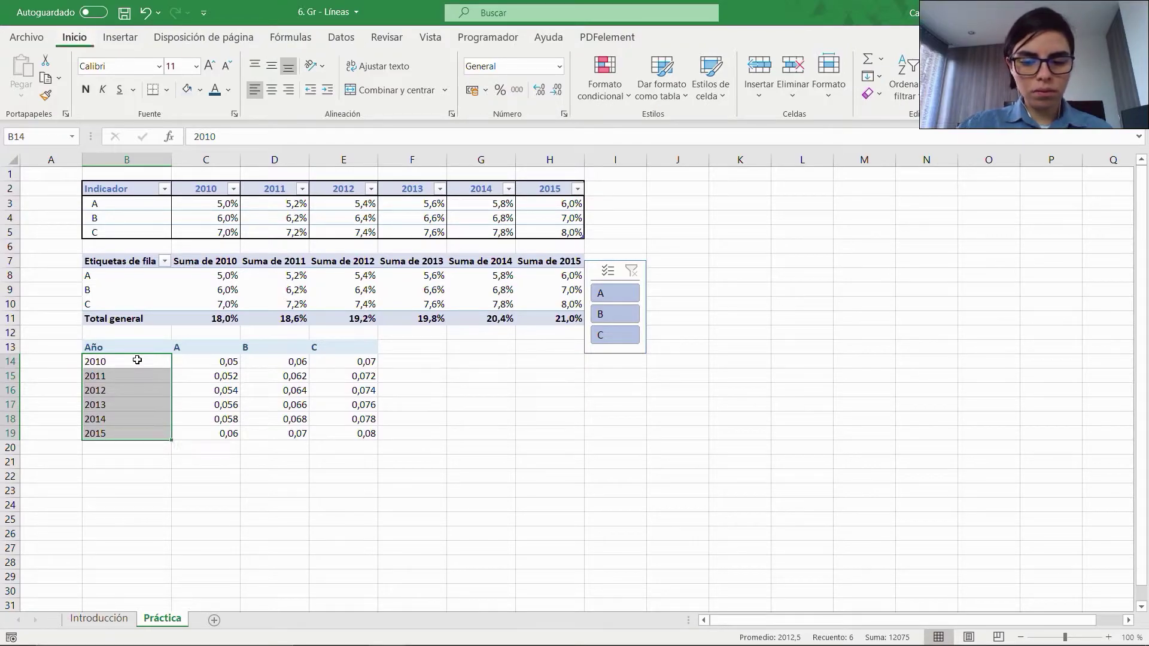
key("alt+h")
key("6")
Step: Add an outline border and inner vertical lines to the helper table B13:E19
key("Up")
key("ctrl+shift+Right")
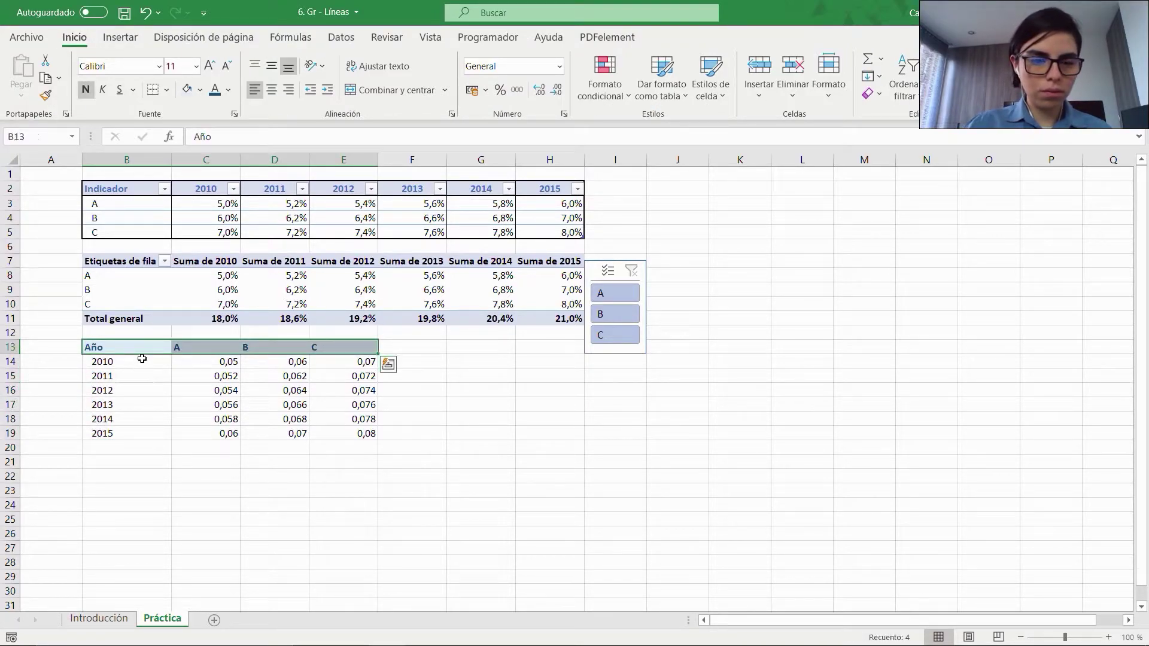
left_click(142, 359)
key("ctrl+shift+Right")
key("ctrl+shift+Down")
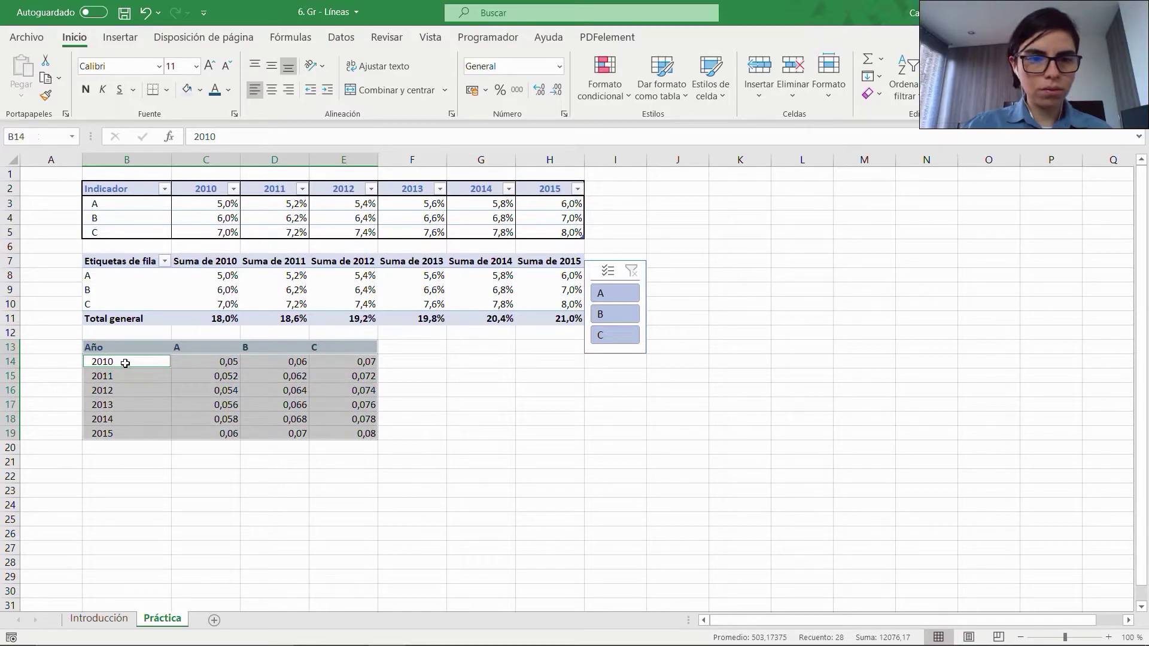
left_click(452, 115)
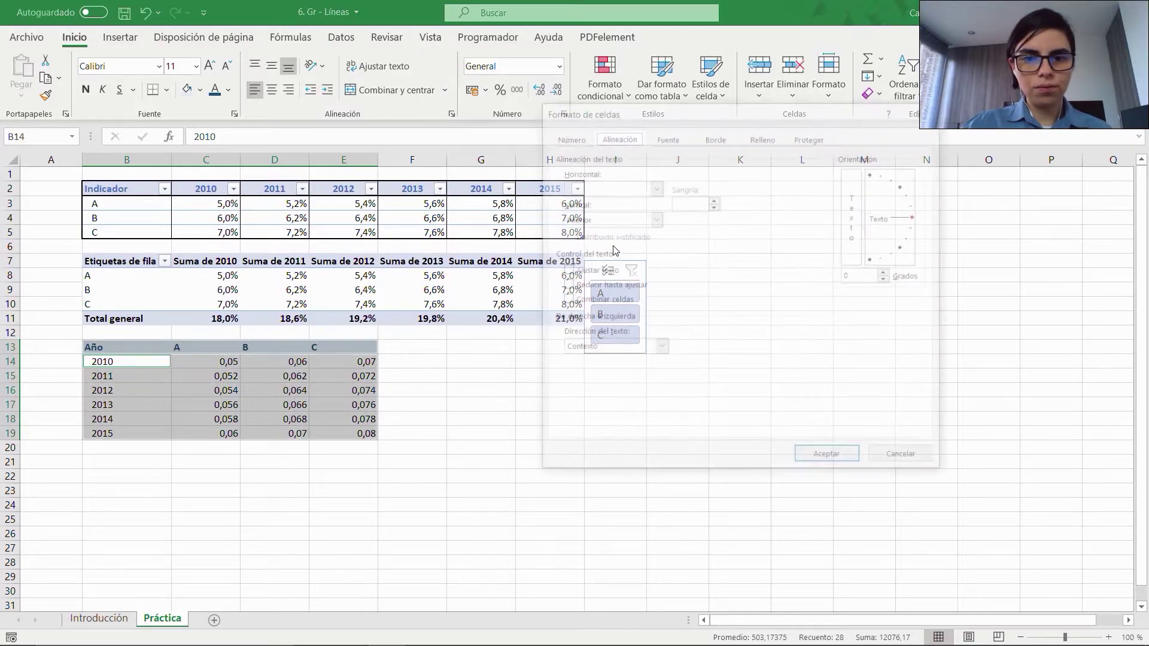
left_click(720, 141)
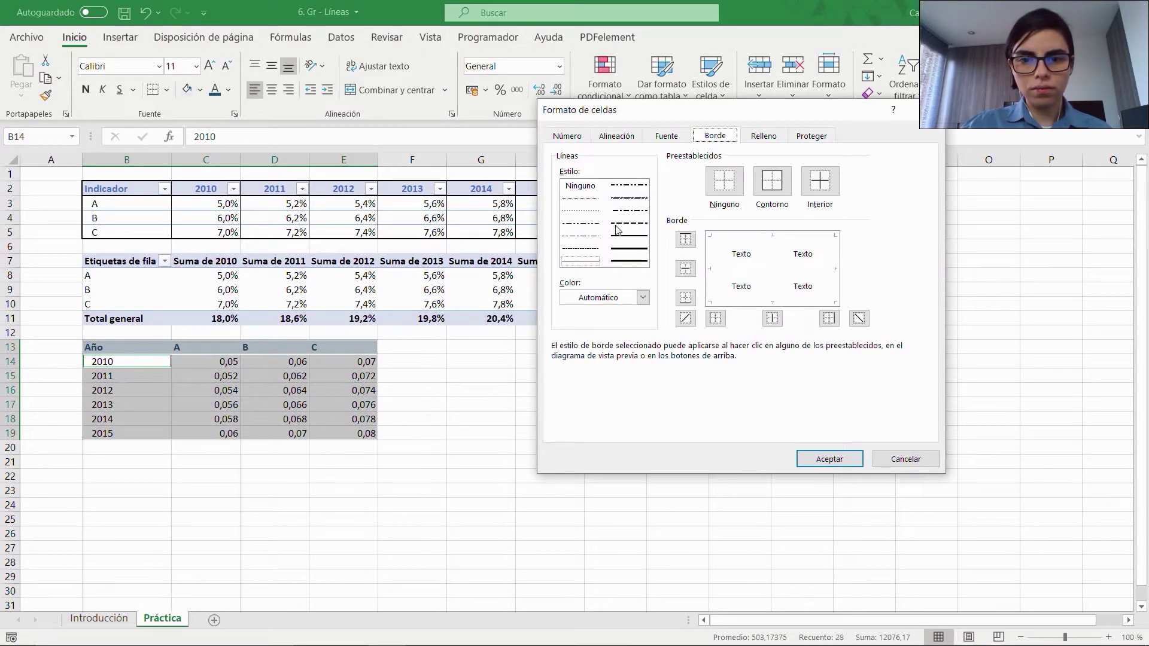
left_click(773, 182)
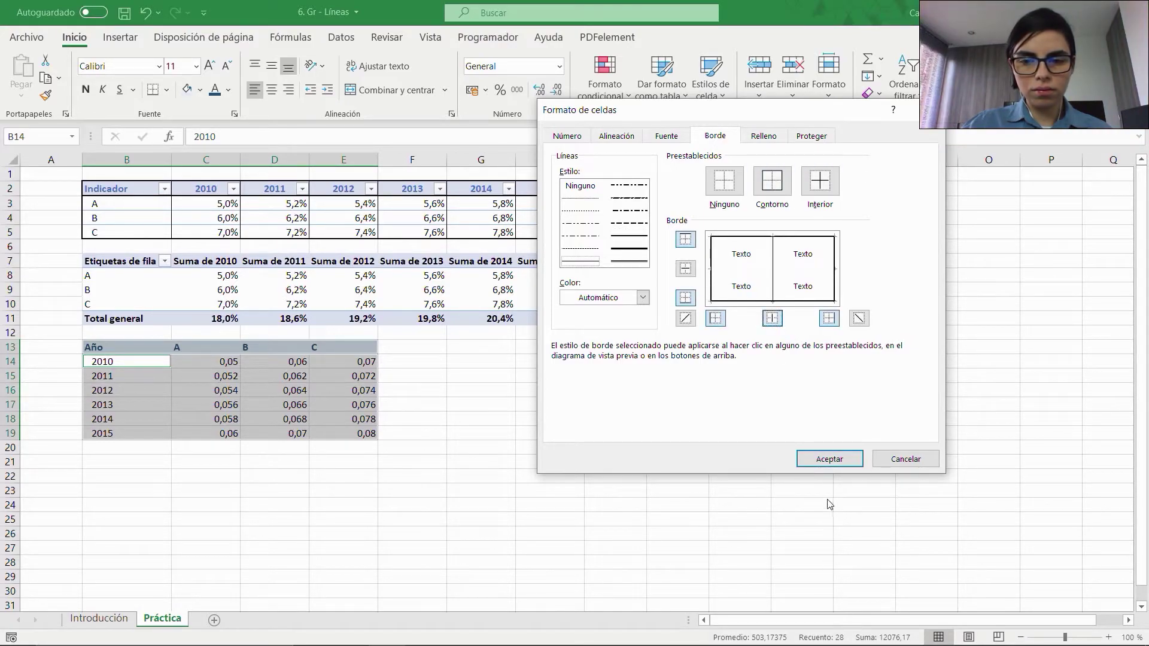
left_click(829, 459)
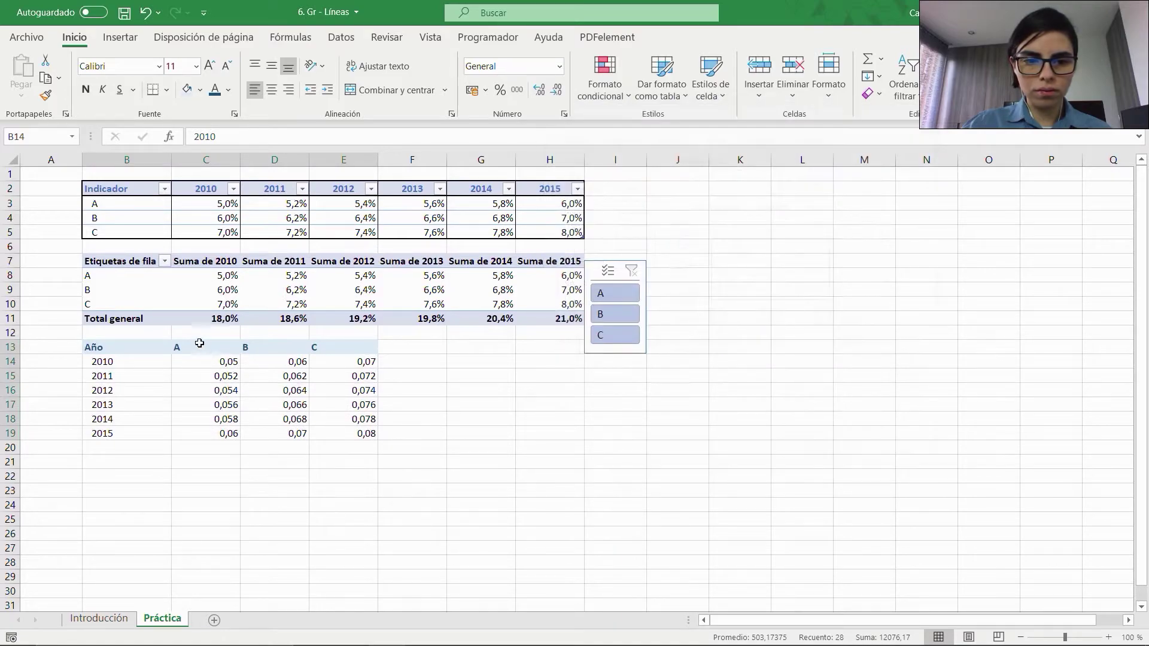
Step: Format the values in C14:E19 as percentages with one decimal place
left_click(200, 346)
key("Down")
key("ctrl+shift+Right")
key("ctrl+shift+Down")
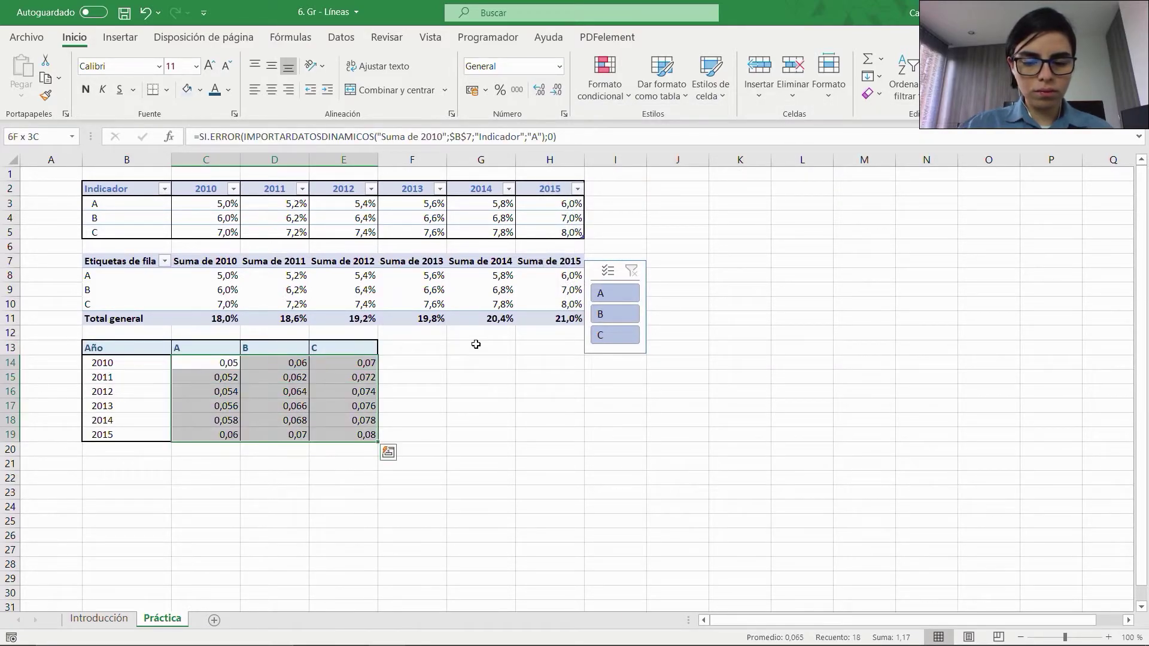
key("ctrl+shift+5")
key("alt")
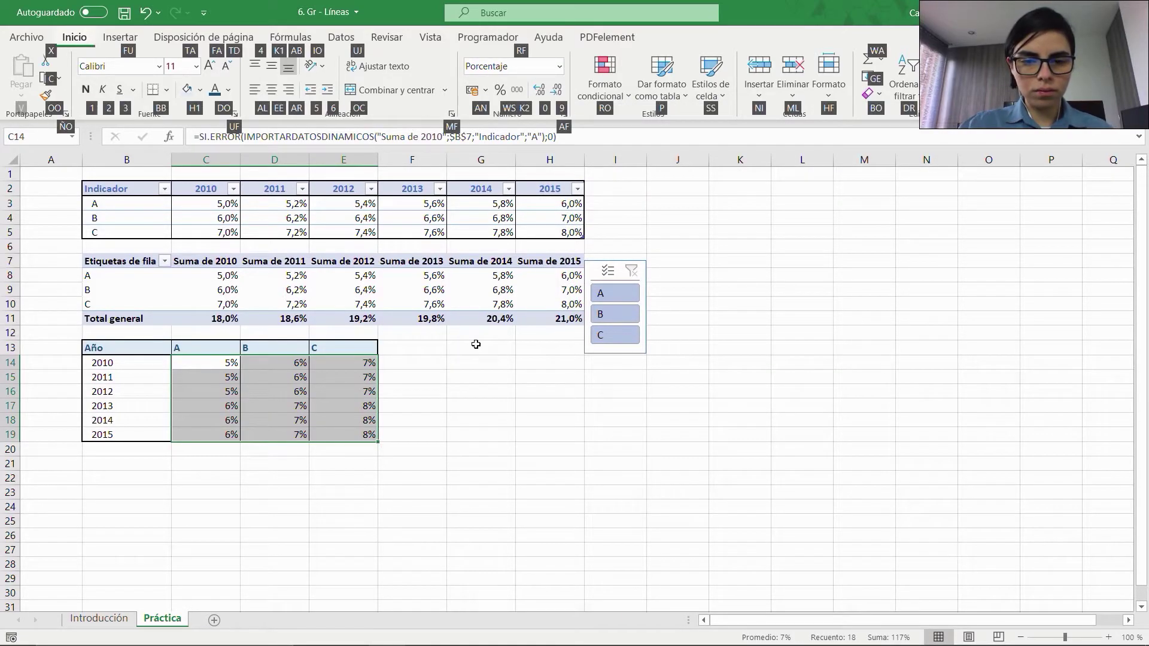
key("0")
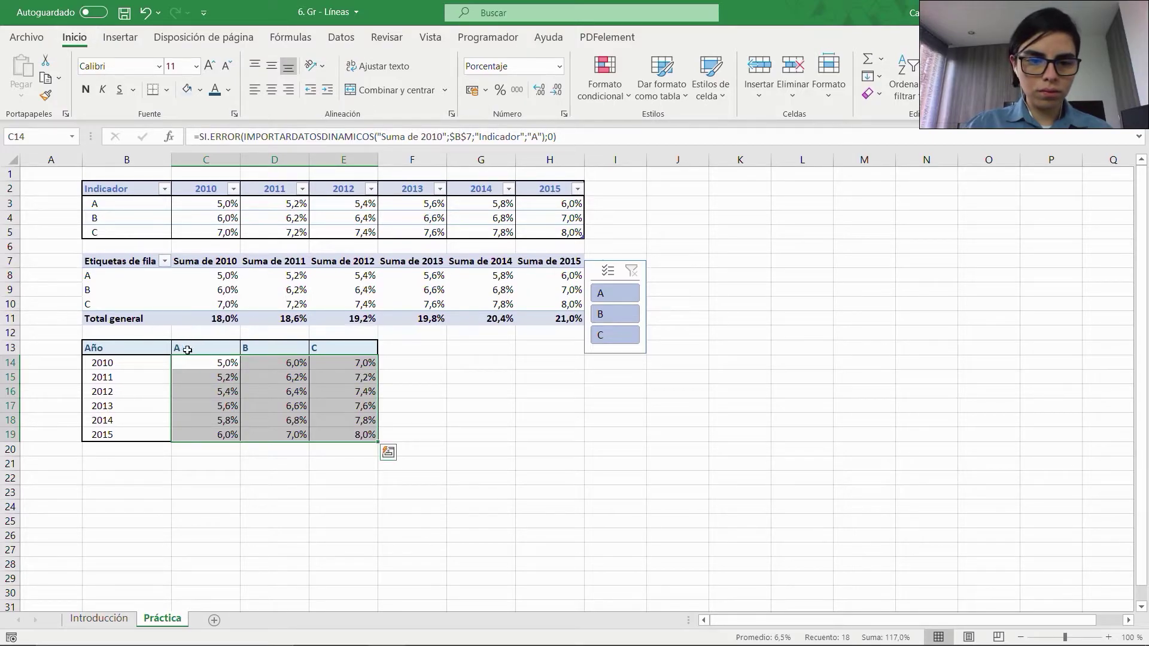
Step: Centre the indicator headers in C13:E13
key("Up")
key("ctrl+shift+Right")
key("alt+o")
key("a")
key("c")
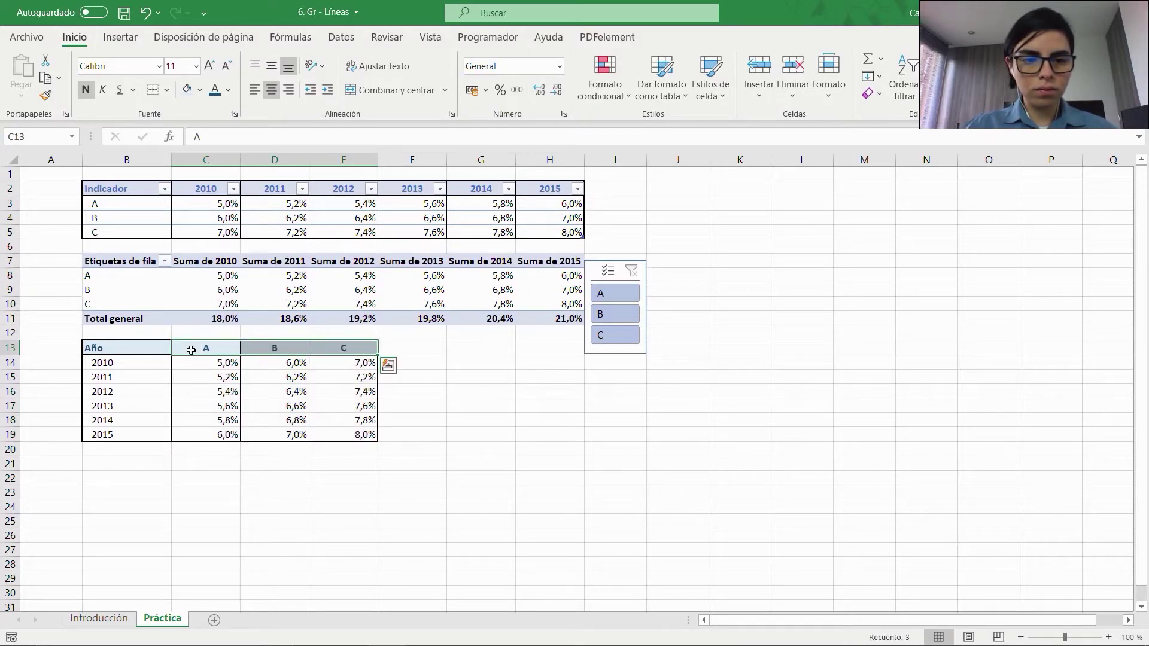
Step: Test the helper table by filtering the slicer to indicators B and C, and clear the filter
left_click(619, 316)
left_click(624, 335)
key("alt+c")
left_click(158, 458)
left_click(201, 449)
Step: Insert a 2D line chart with markers from the helper table data B14:E19
left_click_drag(144, 369, 174, 363)
key("ctrl+shift+Down")
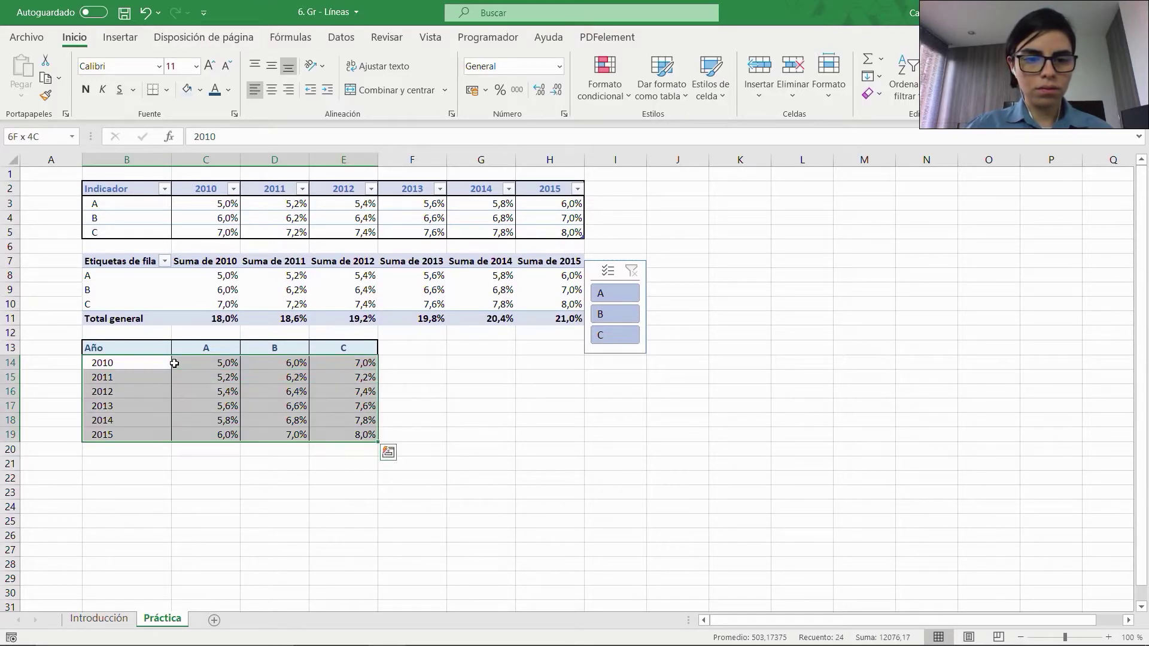
left_click(130, 36)
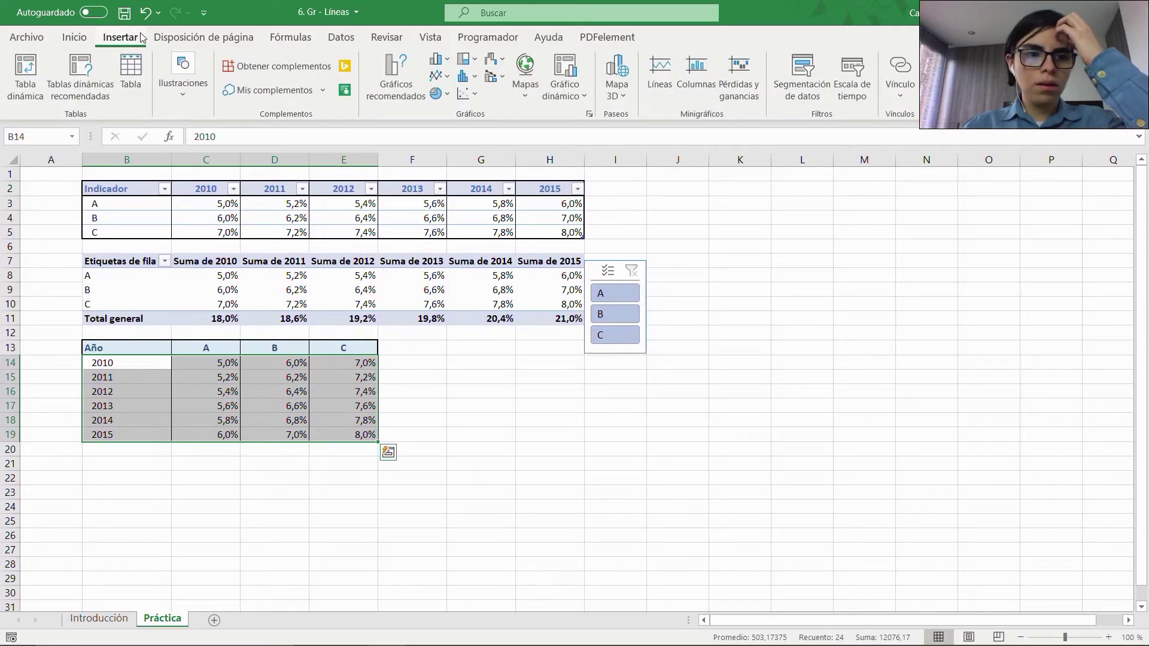
left_click(439, 76)
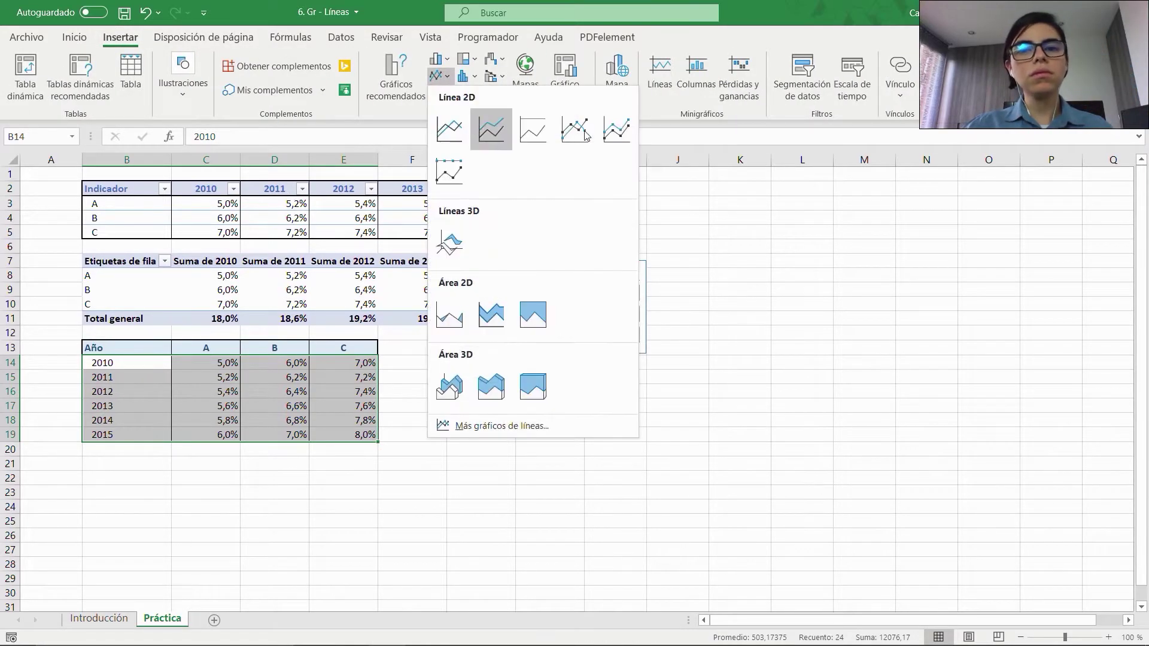
left_click(574, 129)
Step: Place the slicer below the helper table in column E and fit the chart beside them across columns F to K, starting in row 12
left_click_drag(453, 313, 420, 383)
left_click_drag(595, 267, 321, 450)
left_click_drag(367, 487, 374, 487)
left_click_drag(405, 366, 407, 332)
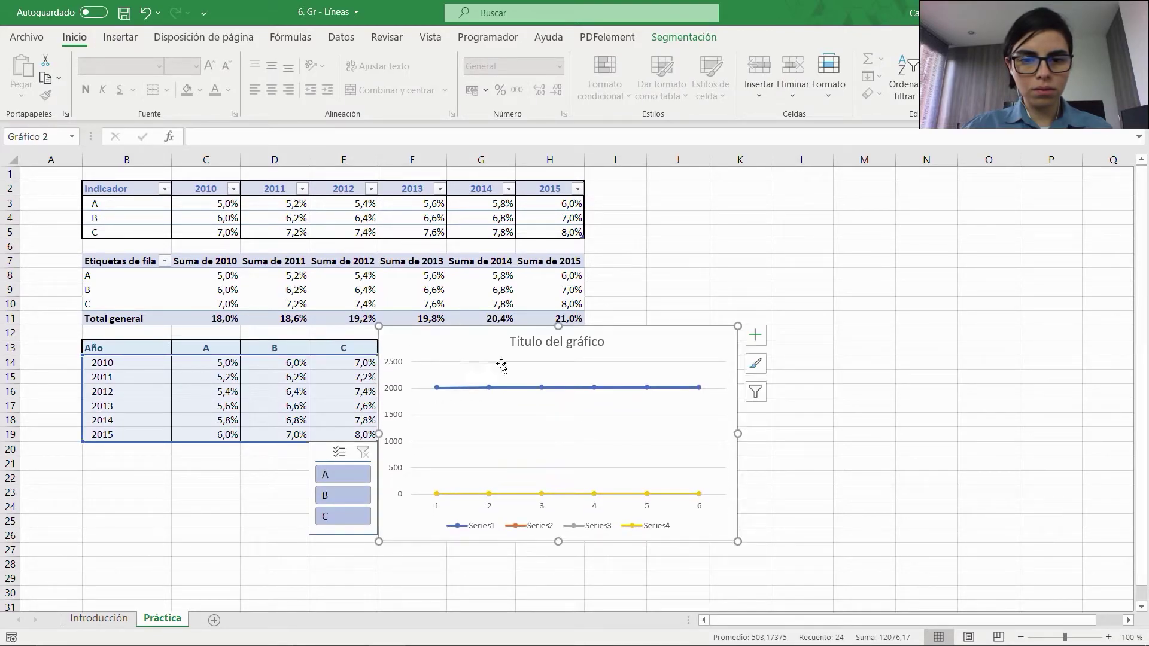
left_click_drag(738, 435, 771, 433)
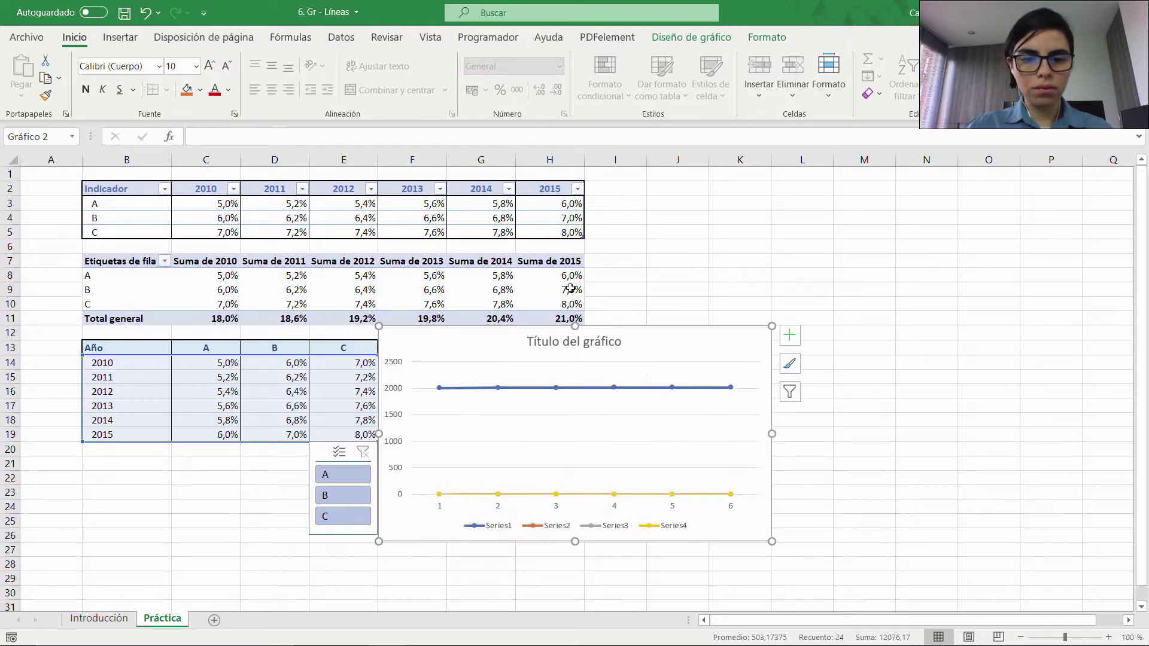
Step: Open the chart's data source selection and remove Series1, which plots the years
left_click(757, 38)
left_click(691, 37)
left_click(804, 79)
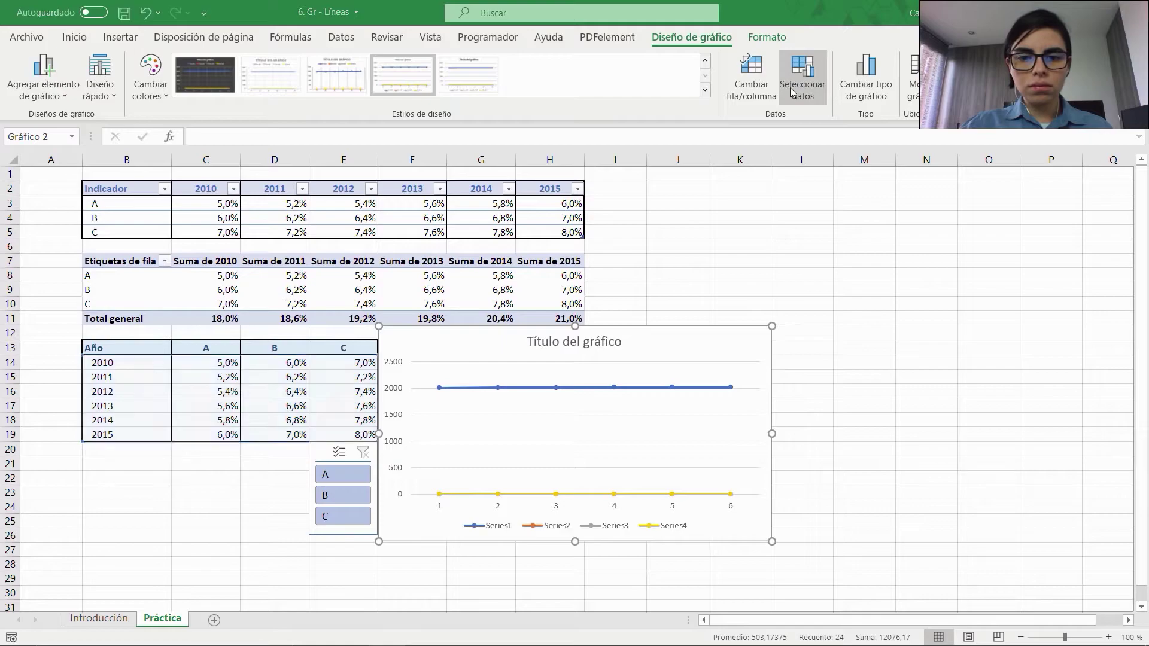
left_click_drag(666, 212, 683, 75)
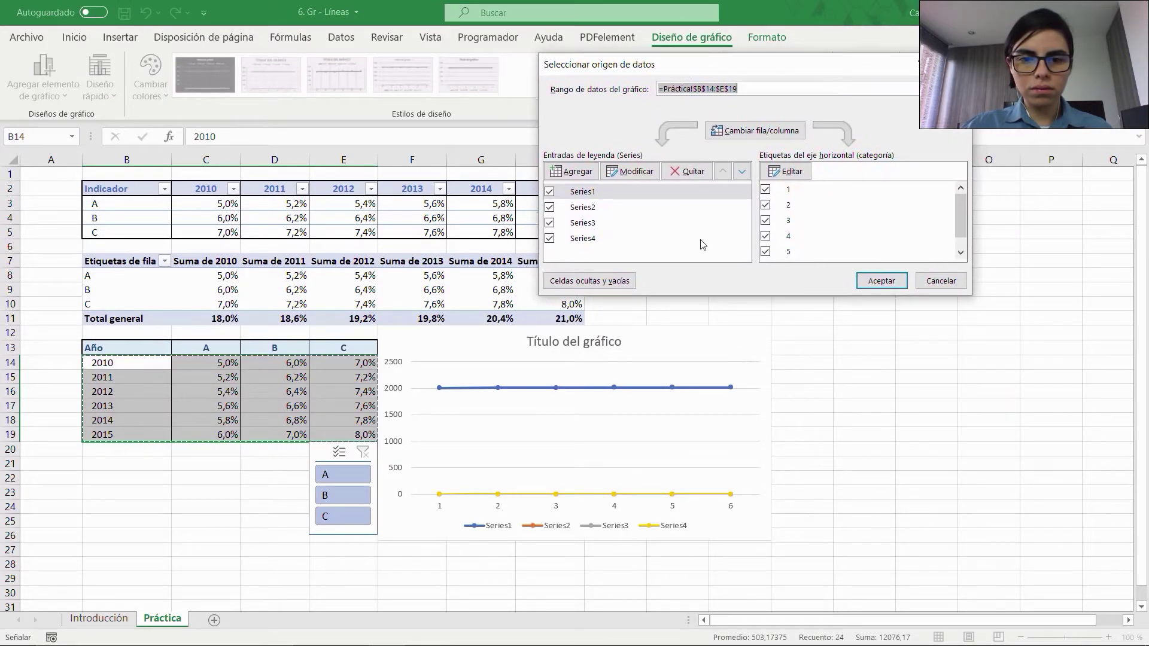
left_click(600, 192)
left_click(599, 209)
left_click(600, 191)
left_click(688, 171)
Step: Name the series plotting C14:C19 from cell C13 and check its value range
left_click(621, 174)
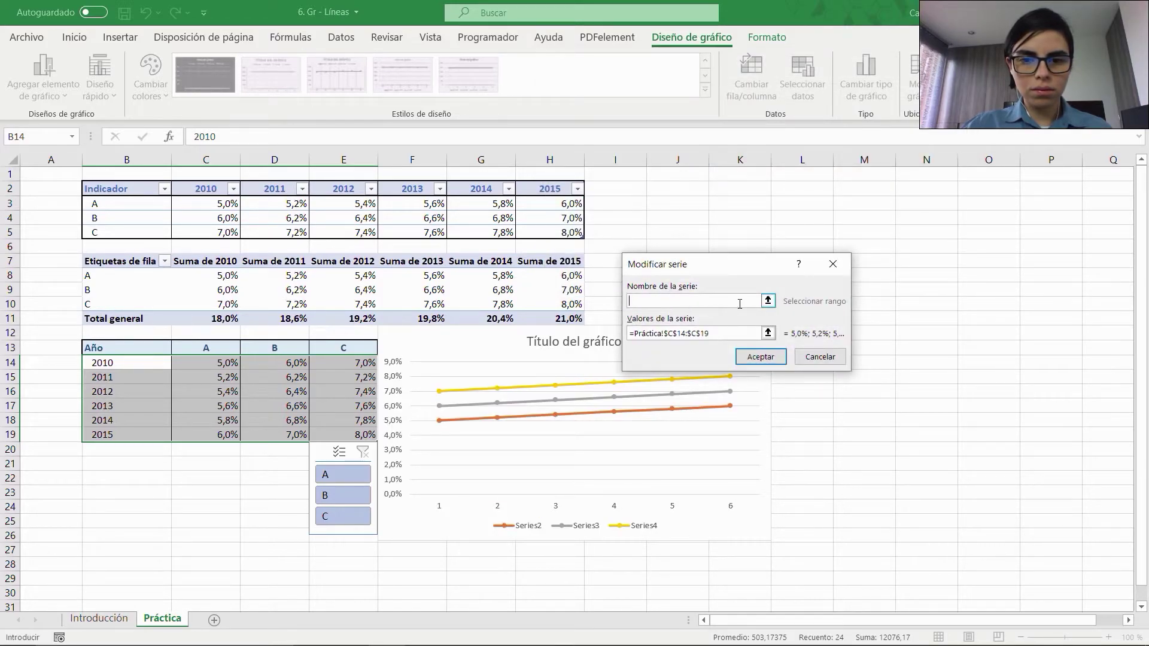
left_click(767, 302)
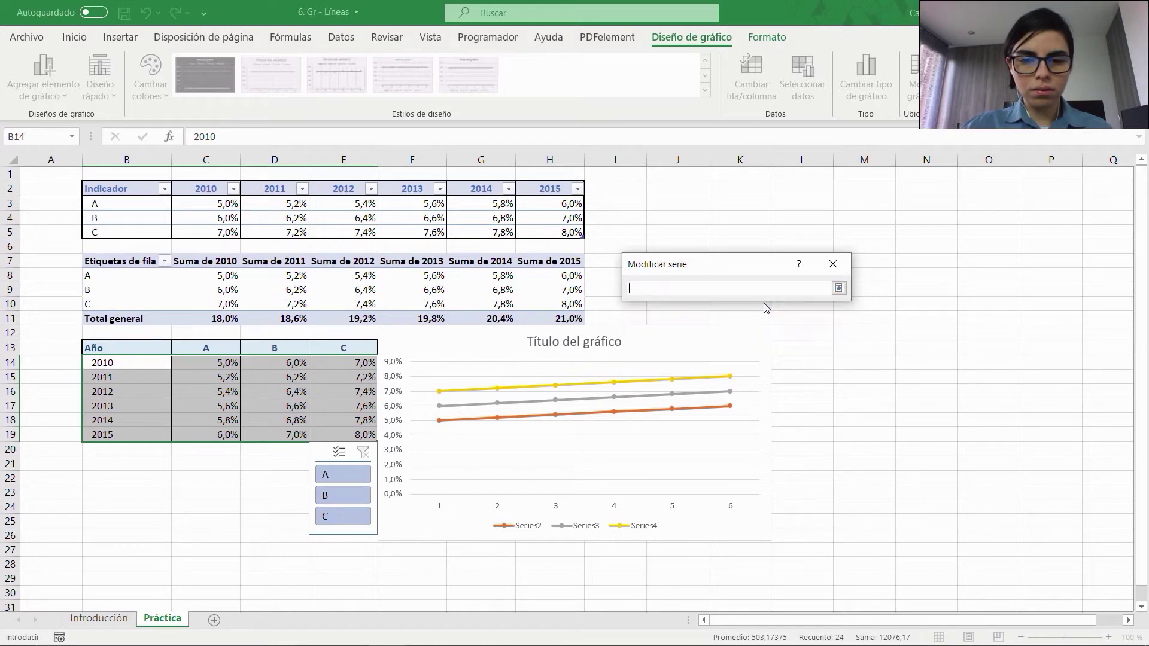
left_click(221, 350)
key("Return")
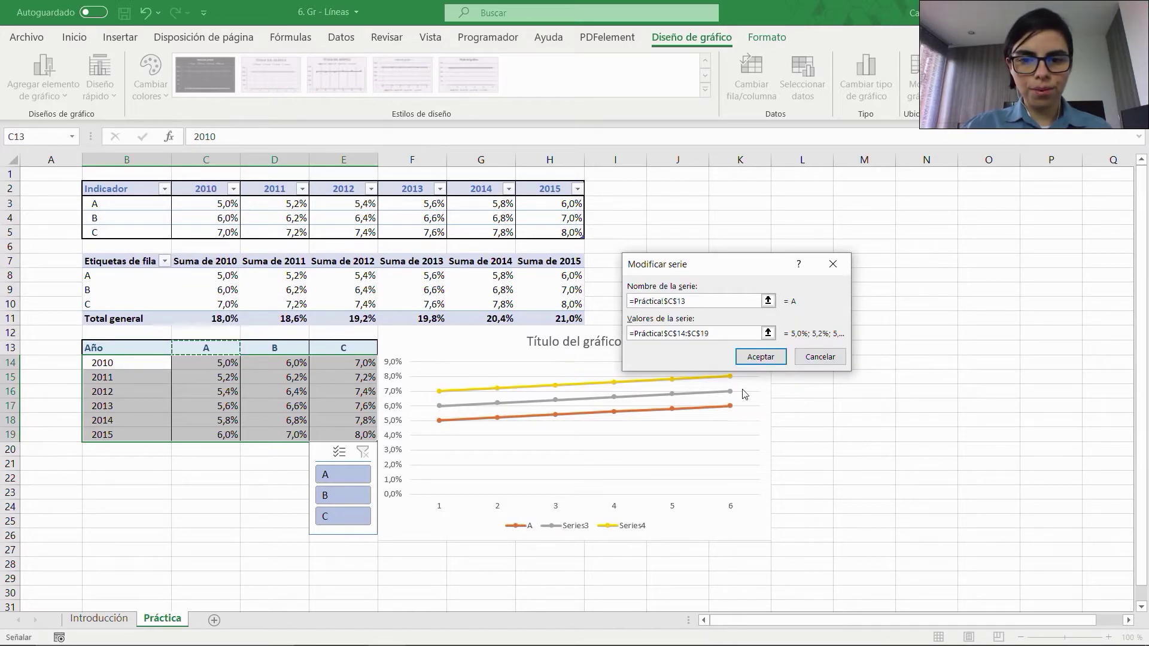
key("ctrl+2")
left_click_drag(190, 371, 250, 446)
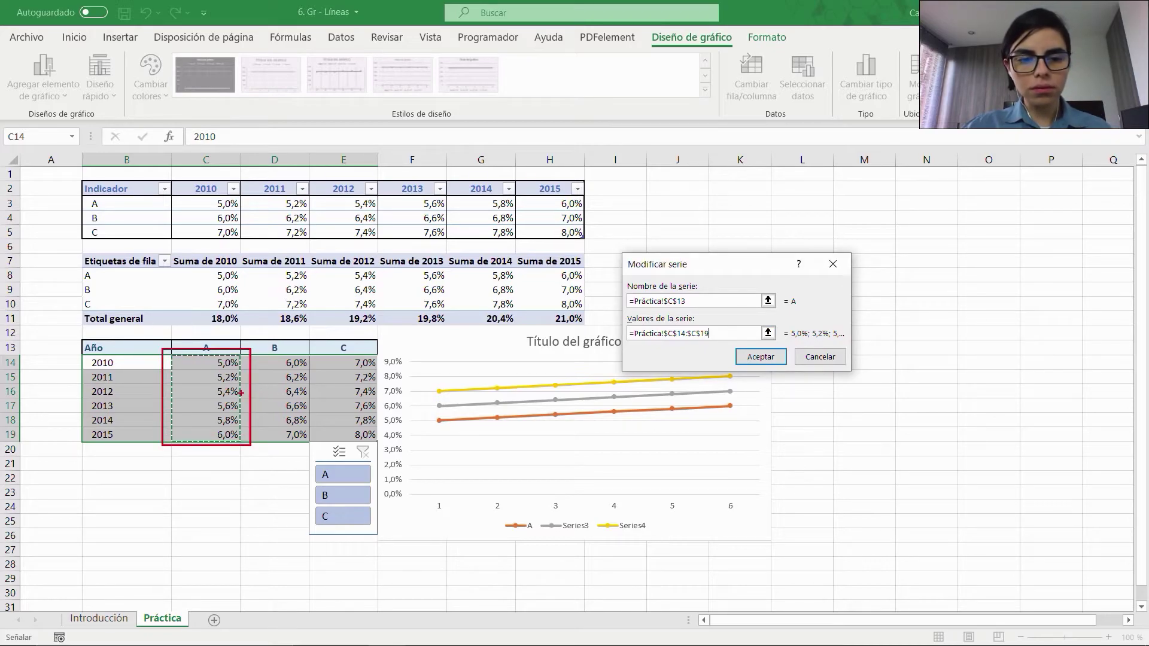
key("Escape")
left_click(760, 356)
Step: Name the series for indicators B and C from header cells D13 and E13
left_click(606, 207)
left_click(631, 171)
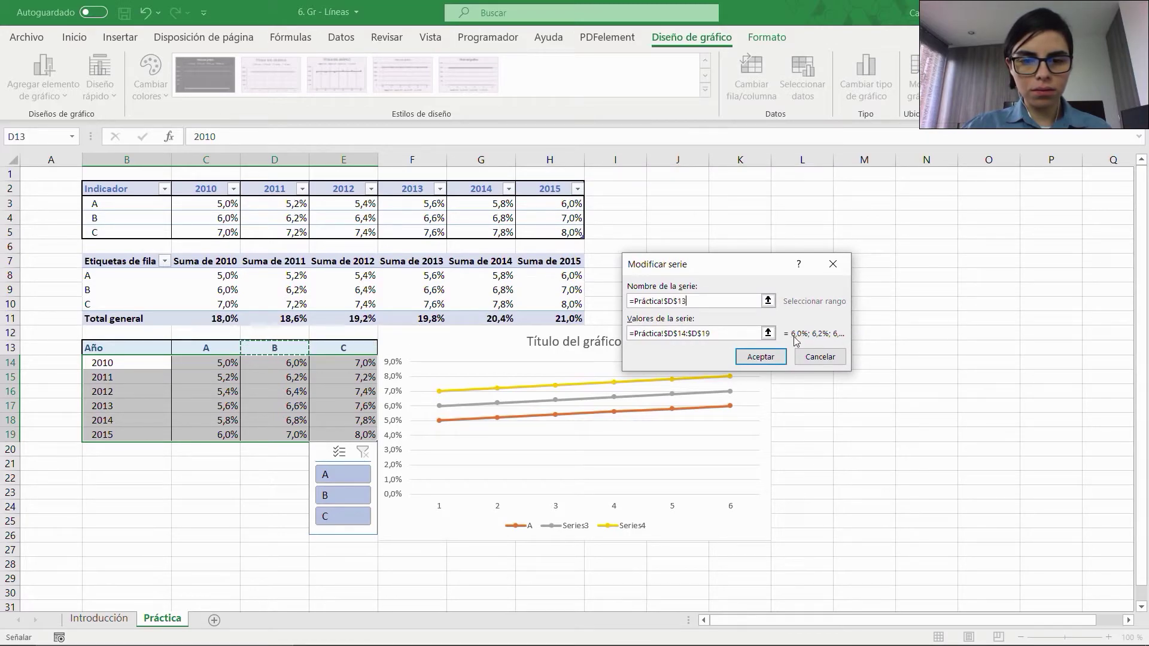
left_click(760, 357)
left_click(638, 225)
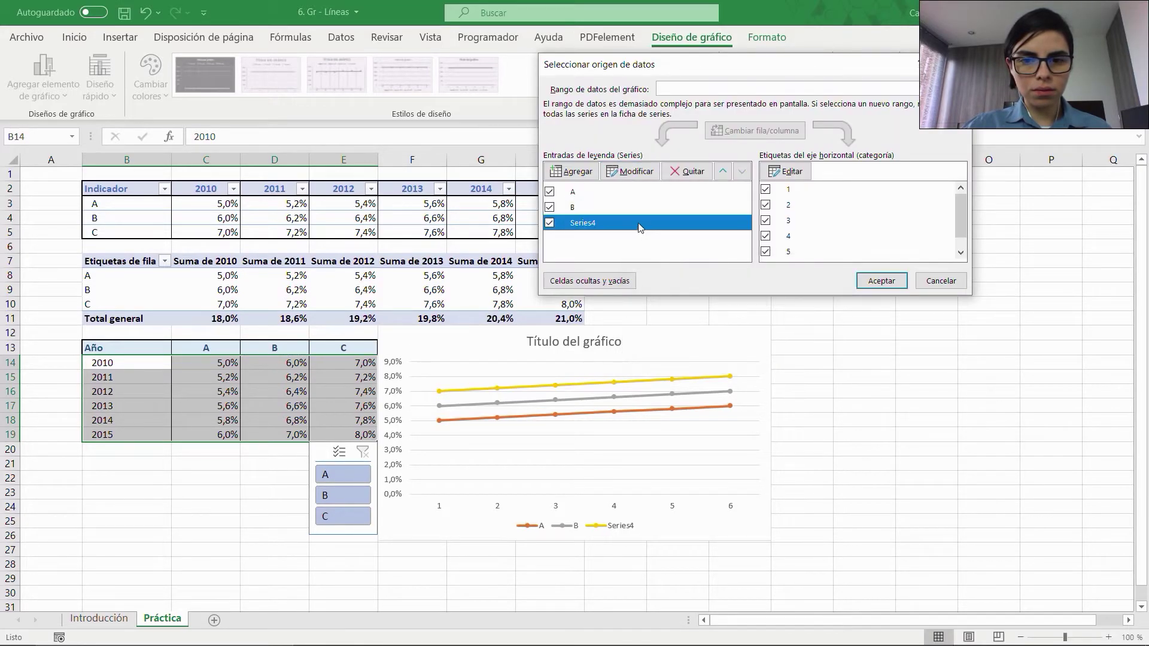
left_click(631, 171)
left_click(348, 345)
left_click(759, 357)
Step: Set the horizontal axis labels to the years in B14:B19 and apply the data source changes
left_click(785, 171)
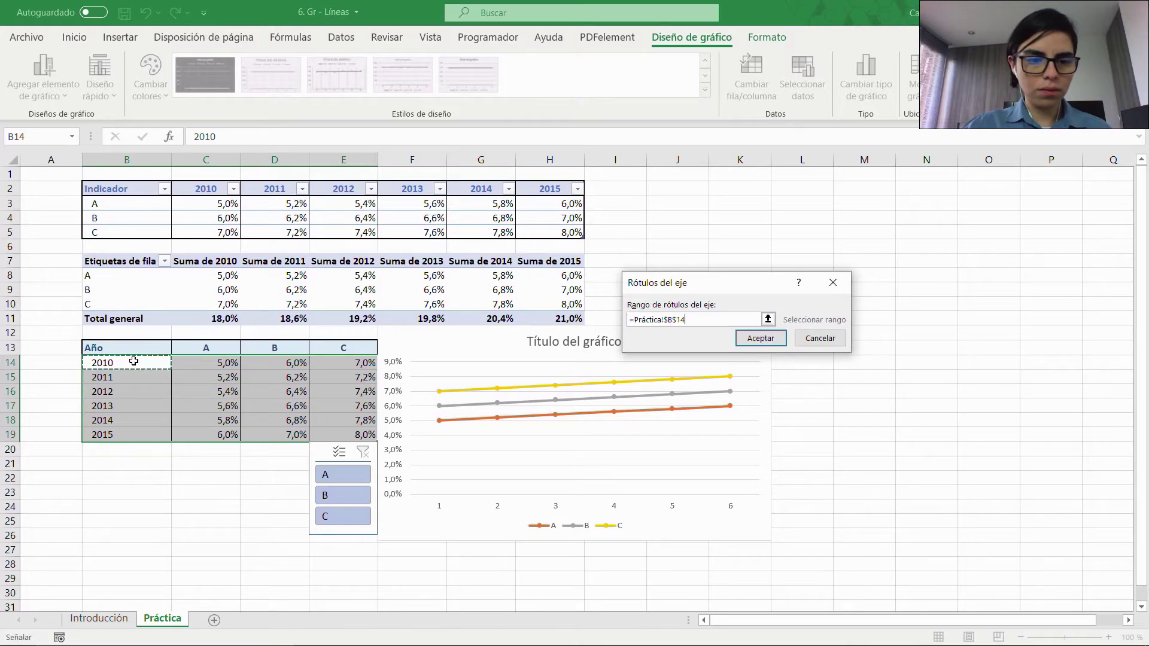
left_click_drag(134, 362, 133, 435)
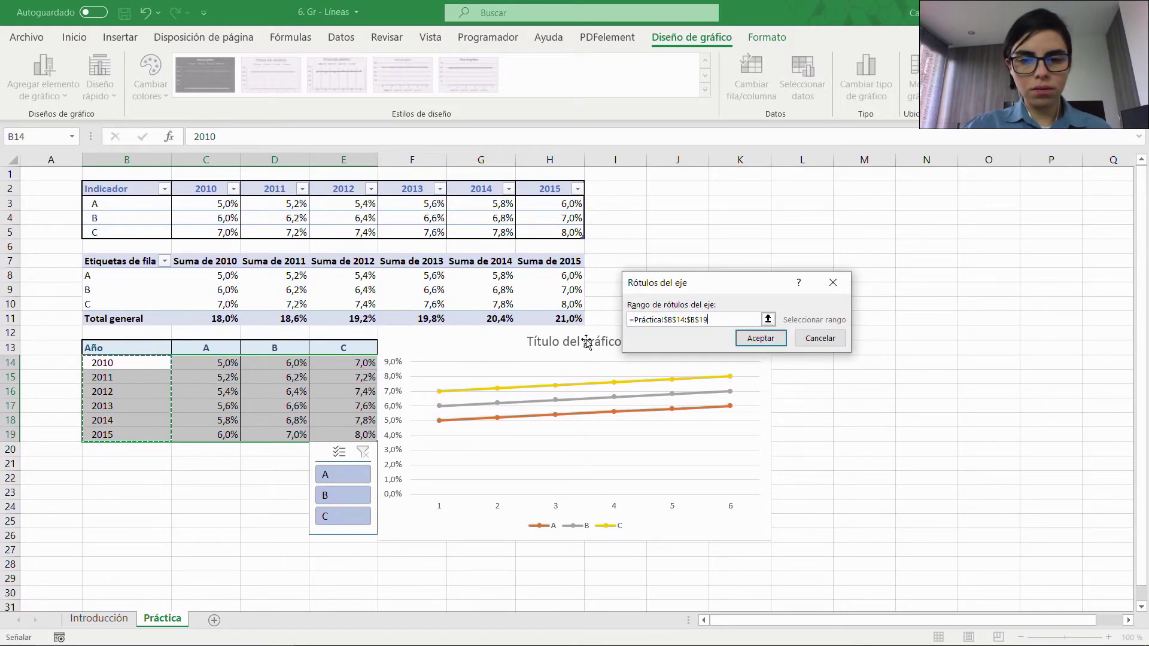
left_click(760, 338)
left_click(870, 350)
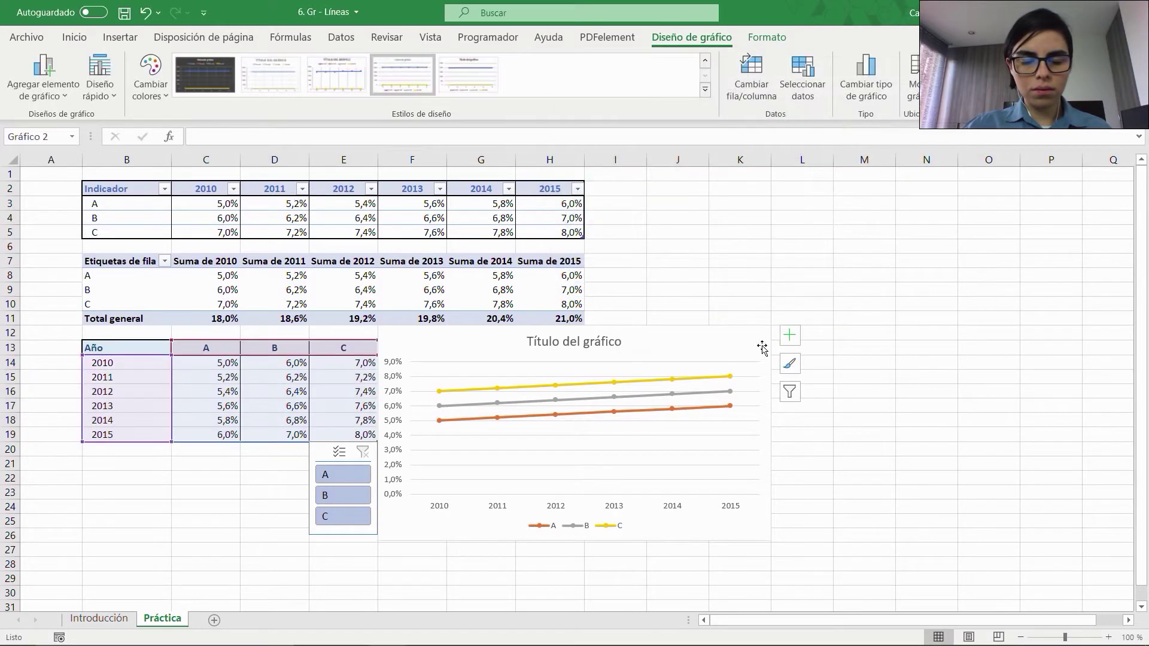
Step: Delete the chart title and the horizontal gridlines
left_click(605, 342)
key("Delete")
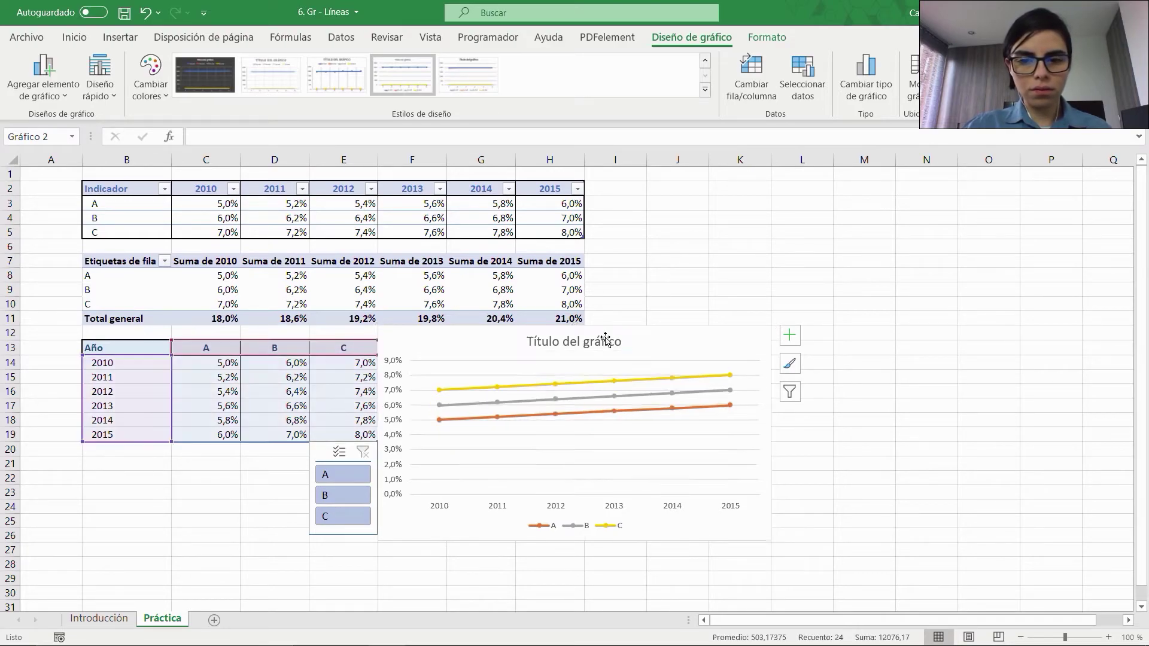
left_click(527, 425)
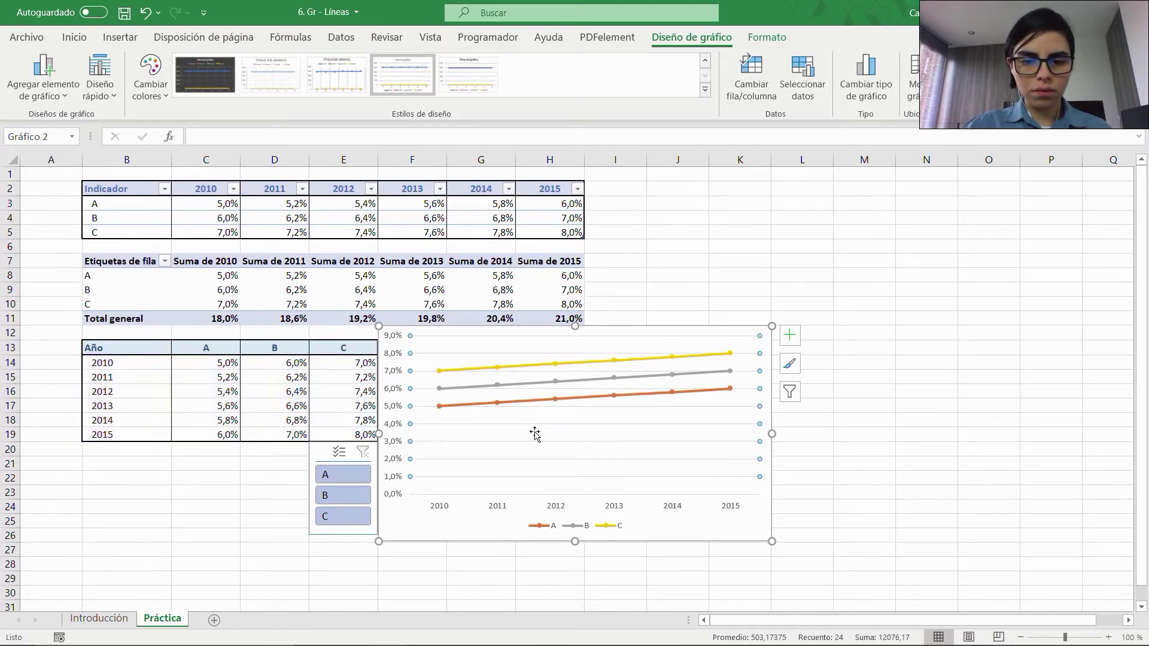
key("Delete")
Step: Set the vertical axis minimum to 0,04 and delete the axis from the chart
left_click(389, 388)
double_click(389, 388)
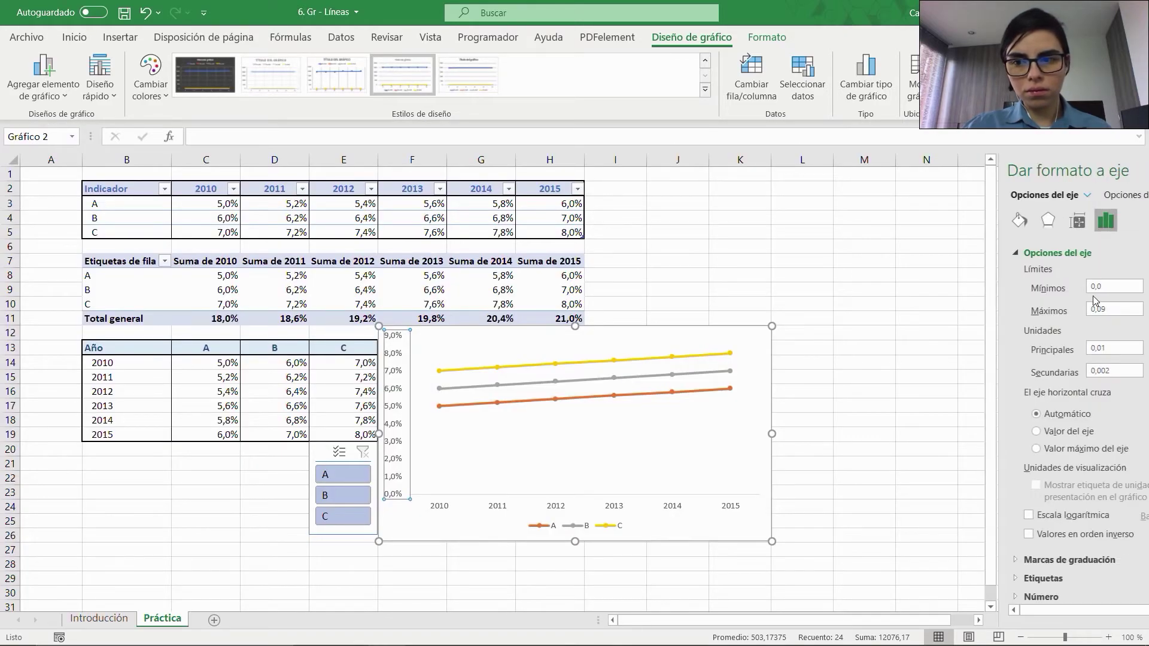
left_click(1061, 285)
type("4")
key("Return")
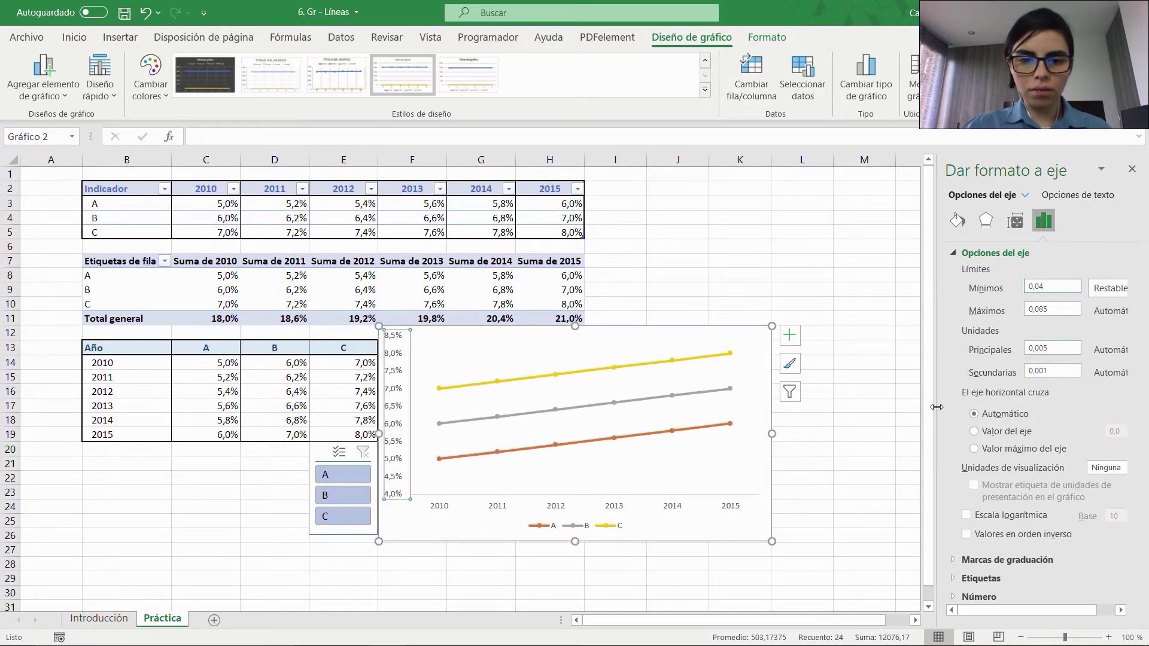
left_click(1130, 166)
key("Delete")
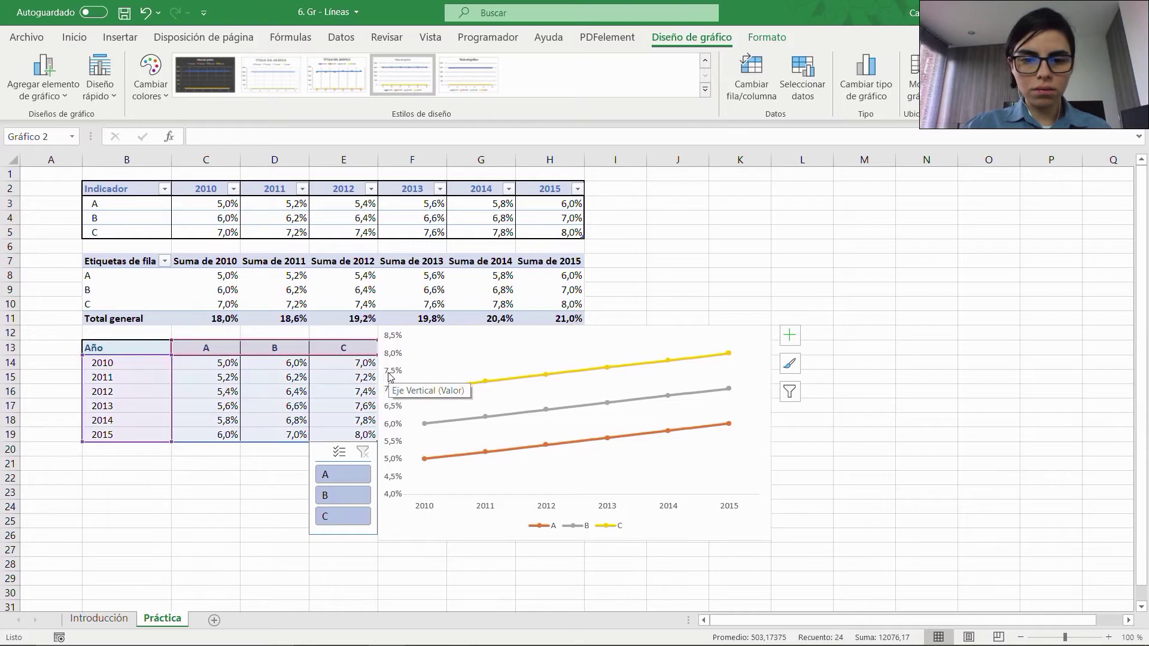
Step: Move the chart legend to the right side of the plot
left_click(778, 36)
left_click(691, 37)
left_click(41, 74)
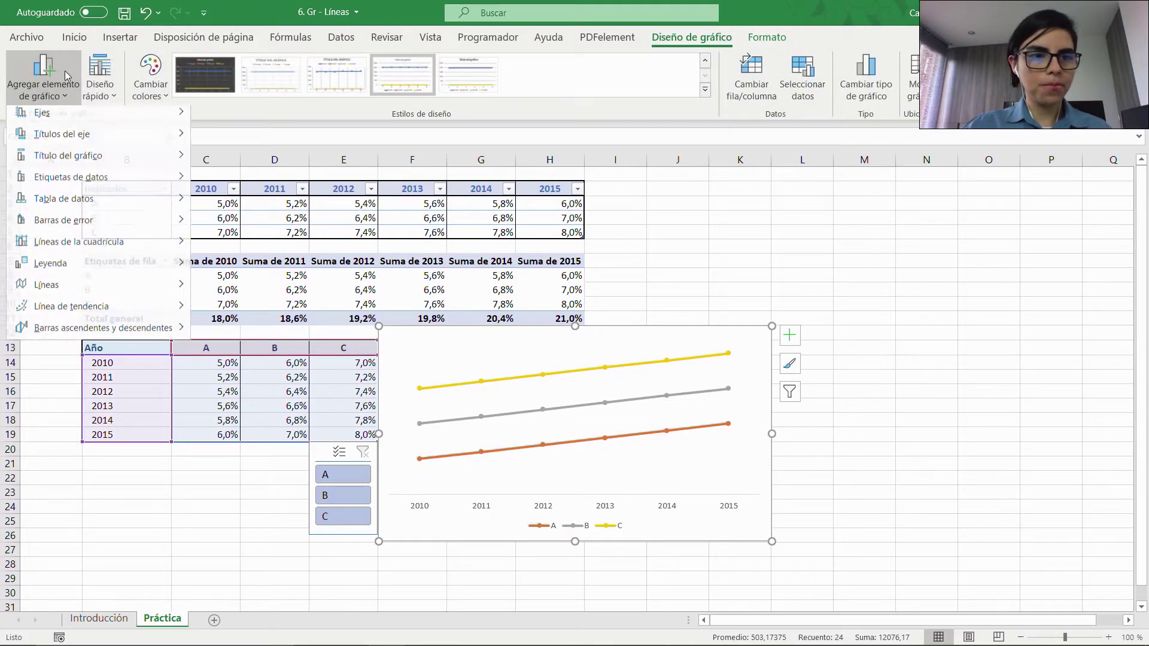
mouse_move(99, 267)
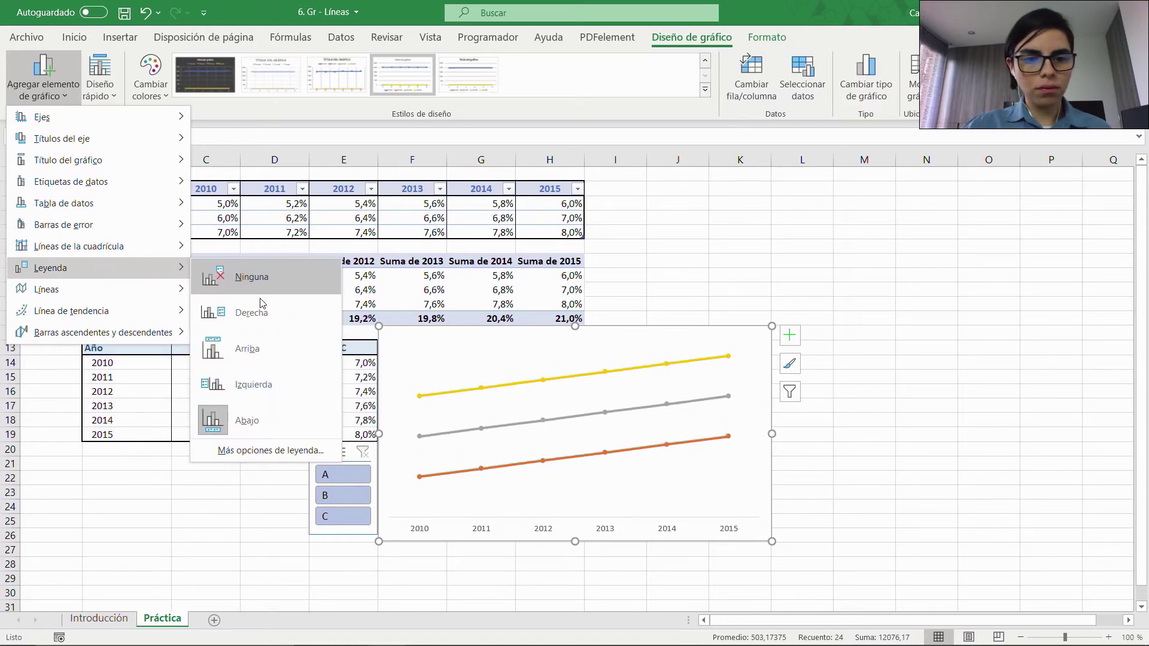
left_click(259, 320)
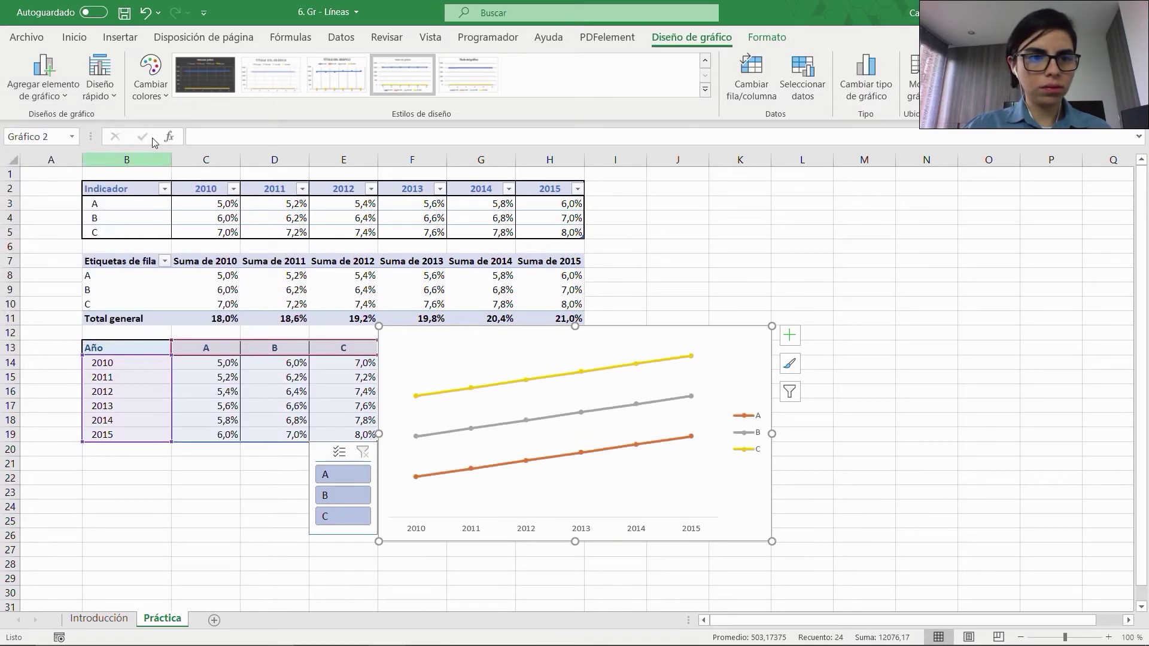
Step: Add data labels to the right of the points on all three chart lines
left_click(59, 74)
mouse_move(75, 181)
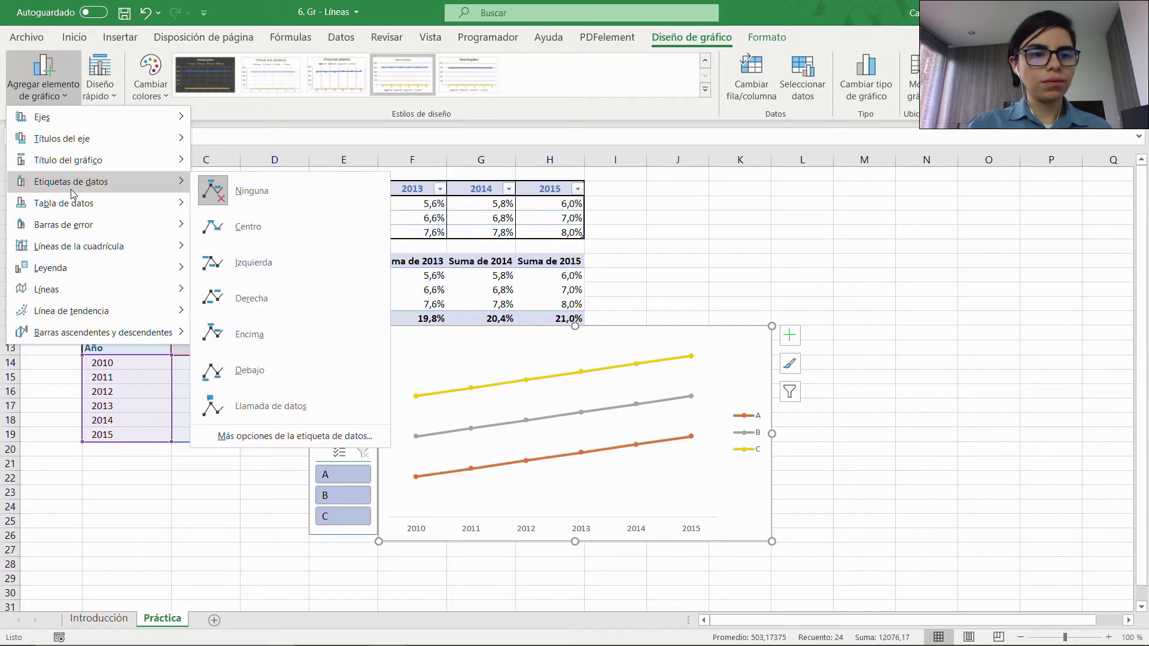
left_click(250, 296)
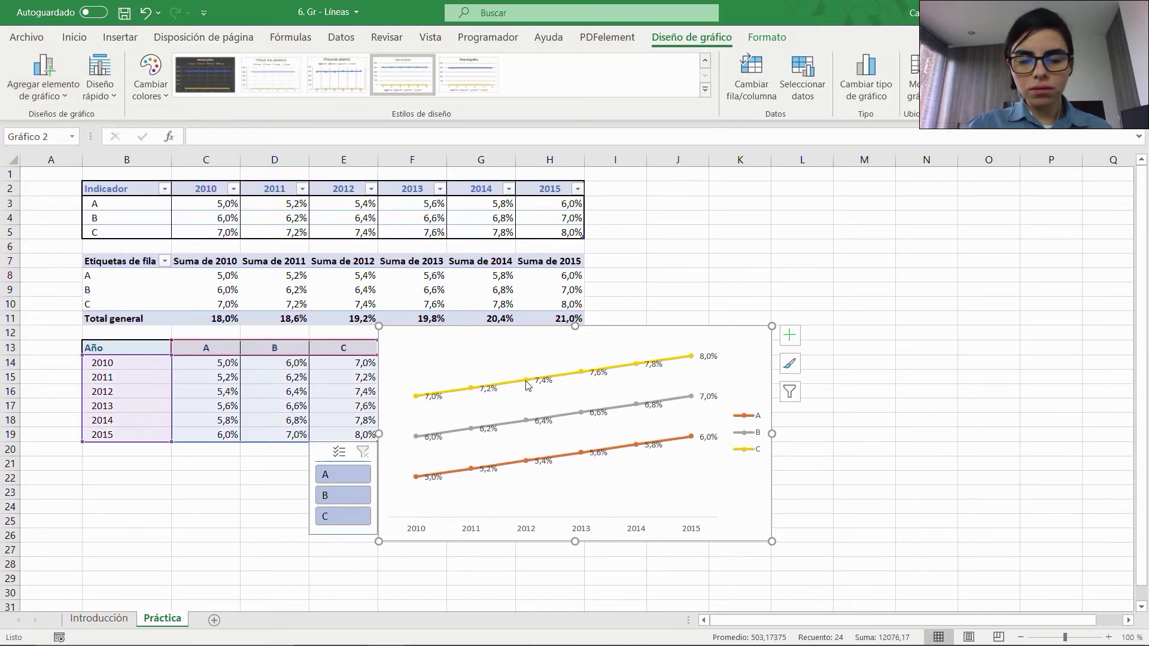
Step: Position the data labels above the points of all three lines, and select cell A1
left_click(69, 73)
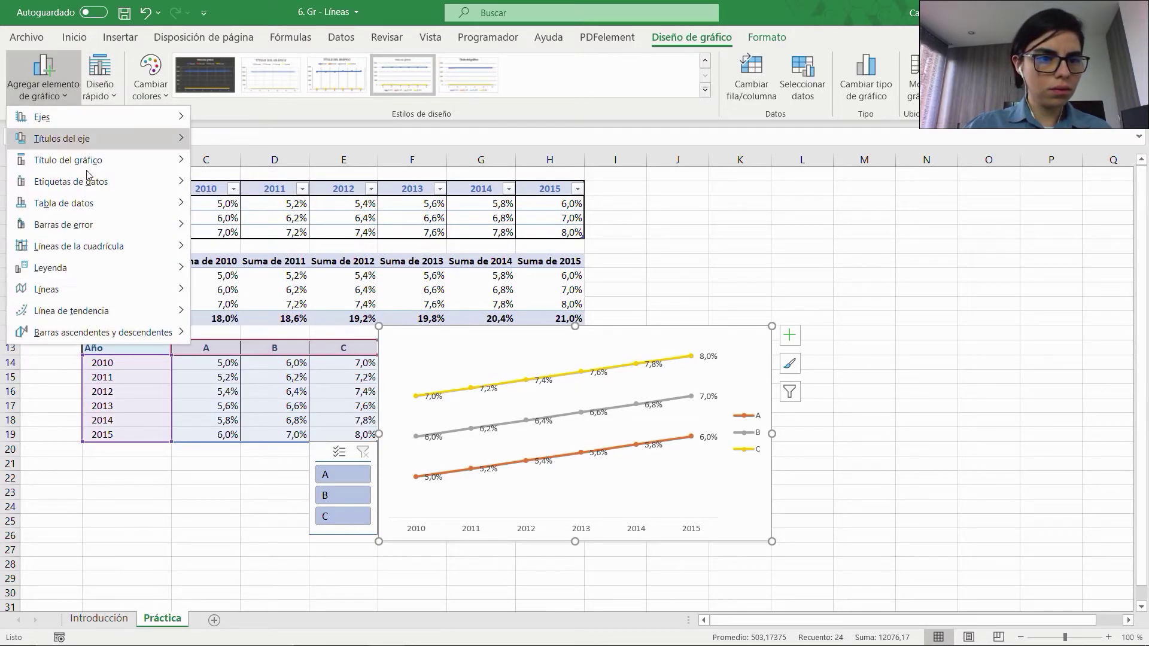
mouse_move(98, 180)
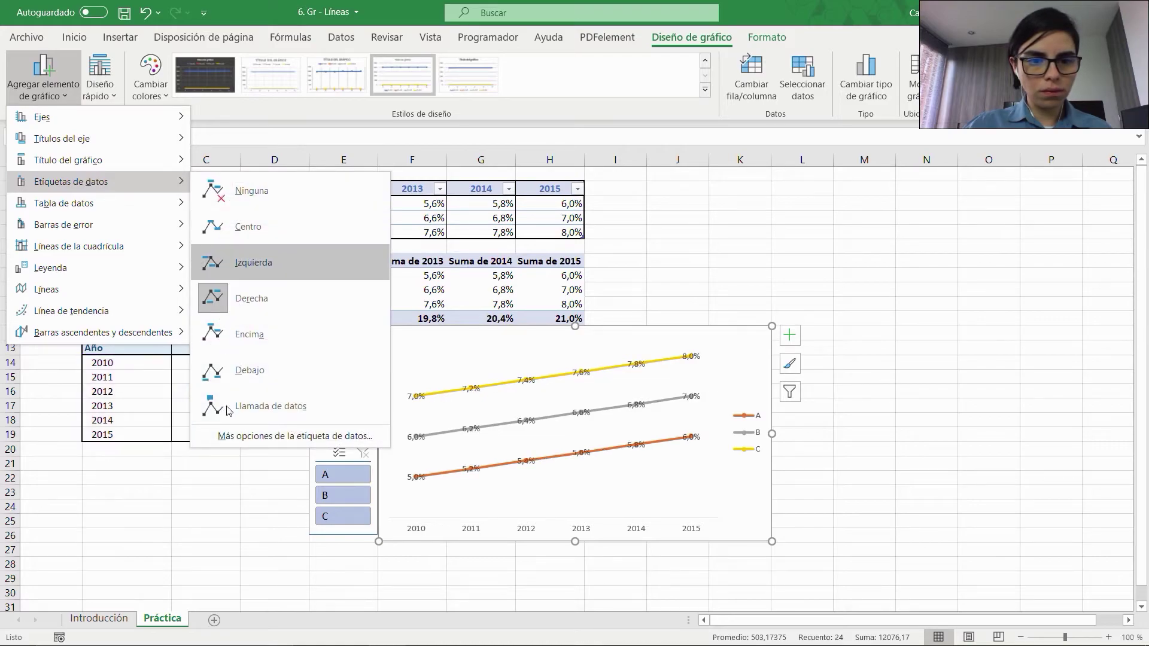
left_click(239, 346)
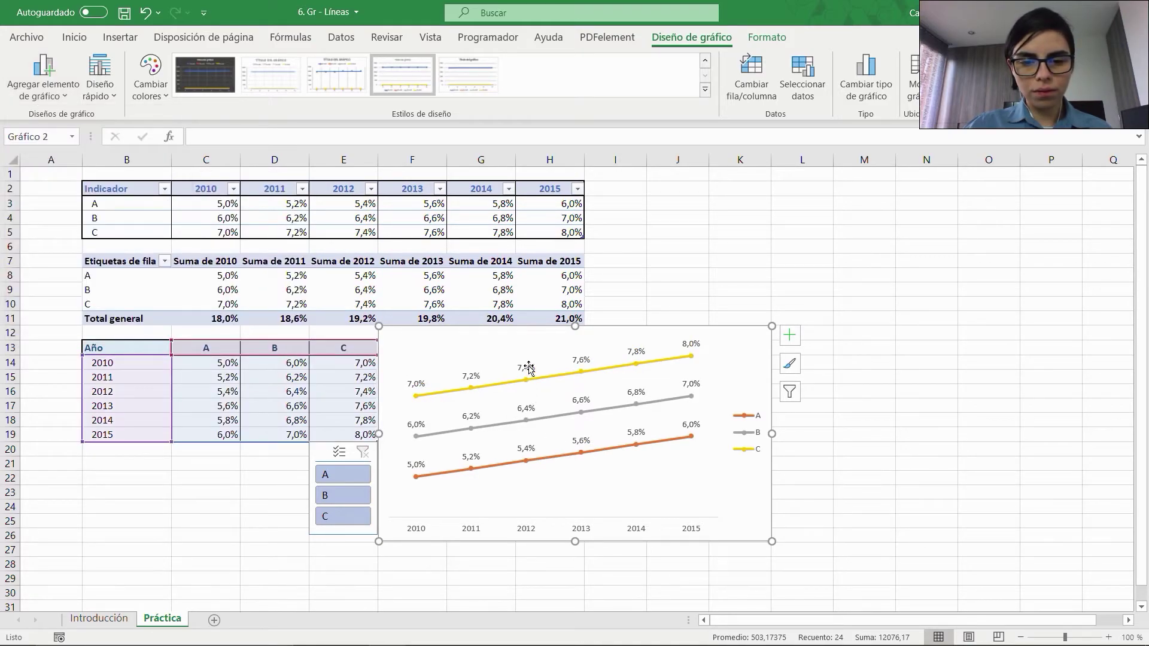
left_click(662, 290)
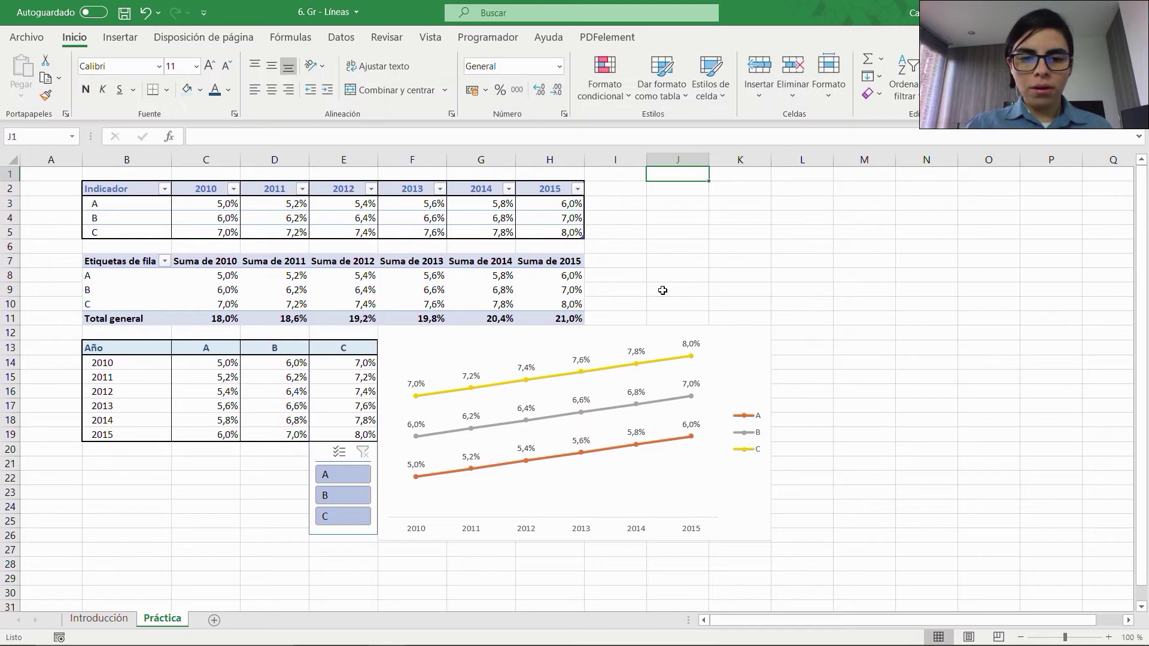
key("ctrl+Home")
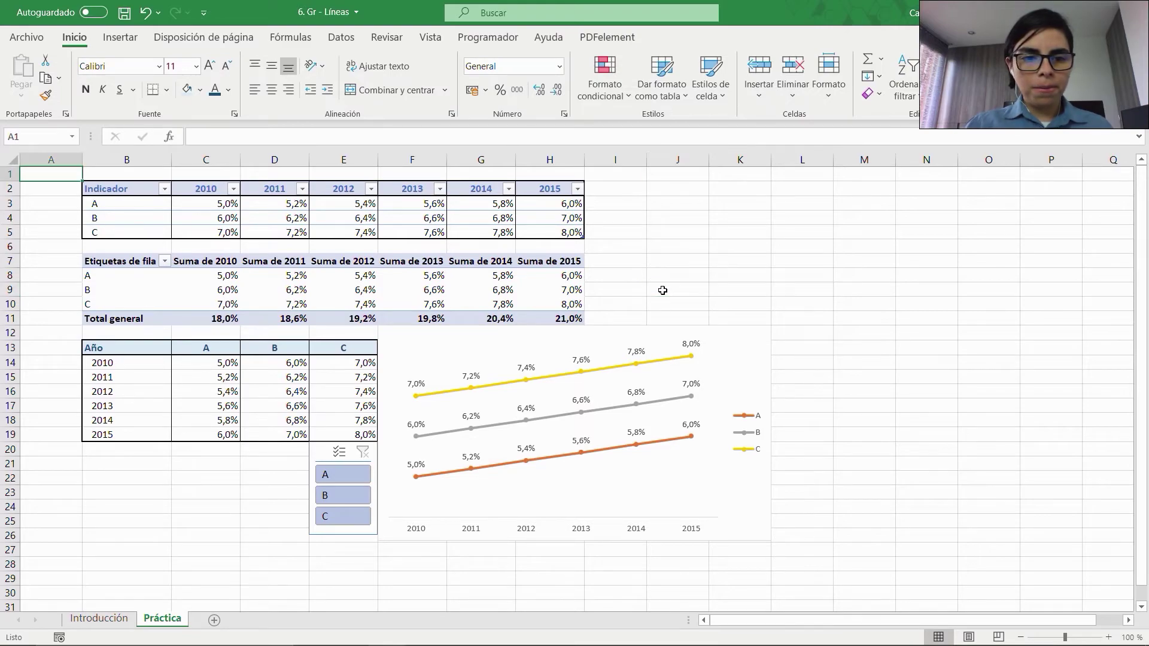
Step: Test the Indicador slicer by filtering to single indicators A and C, and clear the filter
left_click(328, 475)
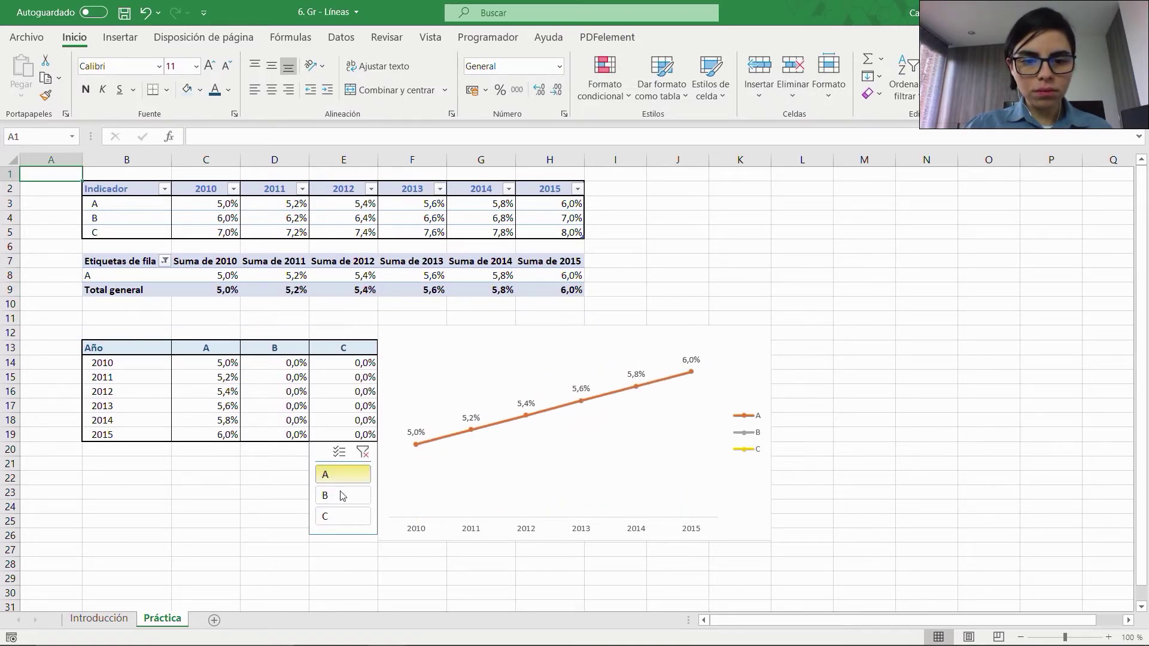
left_click(339, 511)
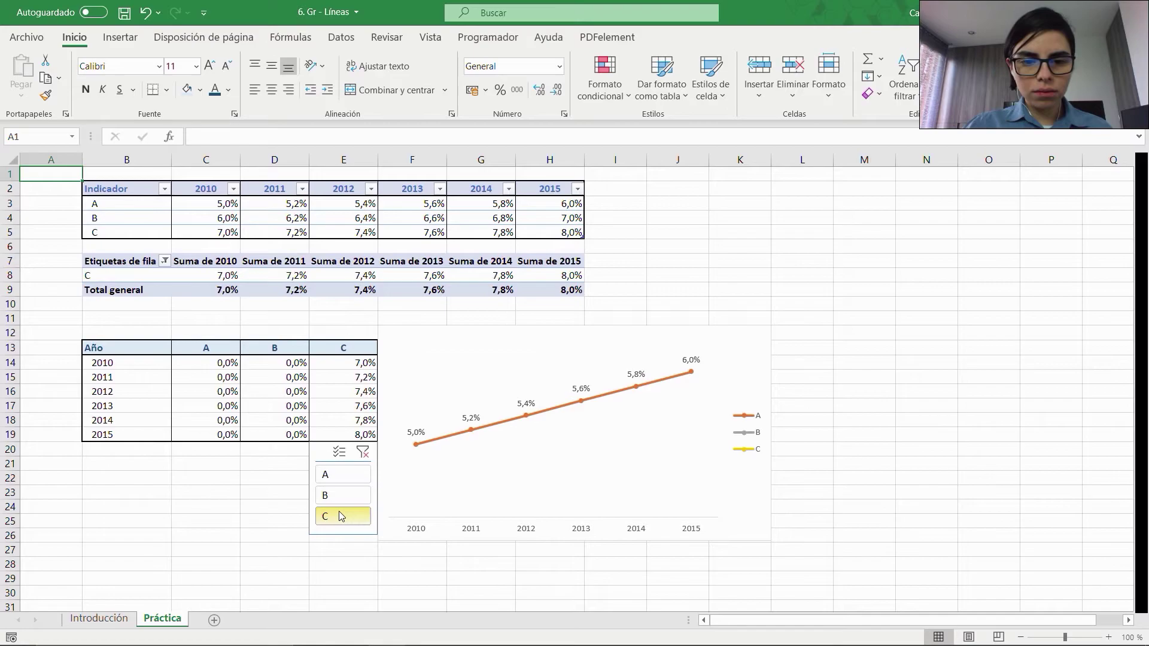
left_click(344, 478)
left_click(361, 453)
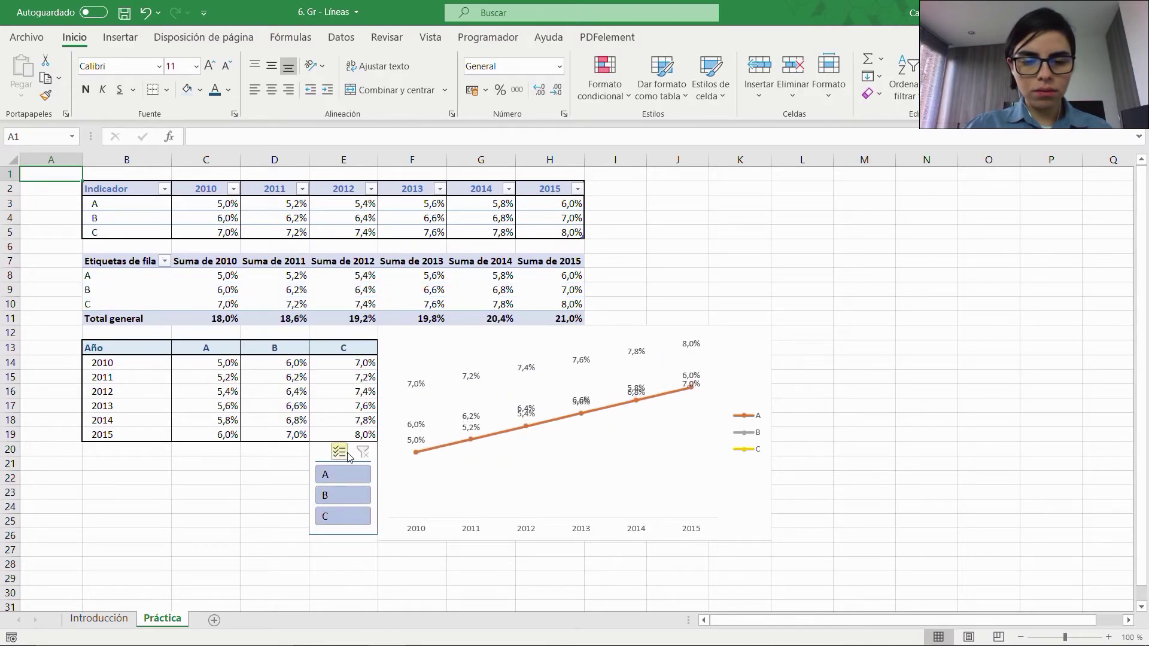
Step: Exclude indicator B with the slicer's multi-selection to compare A and C, and clear the filter
left_click(339, 452)
left_click(343, 495)
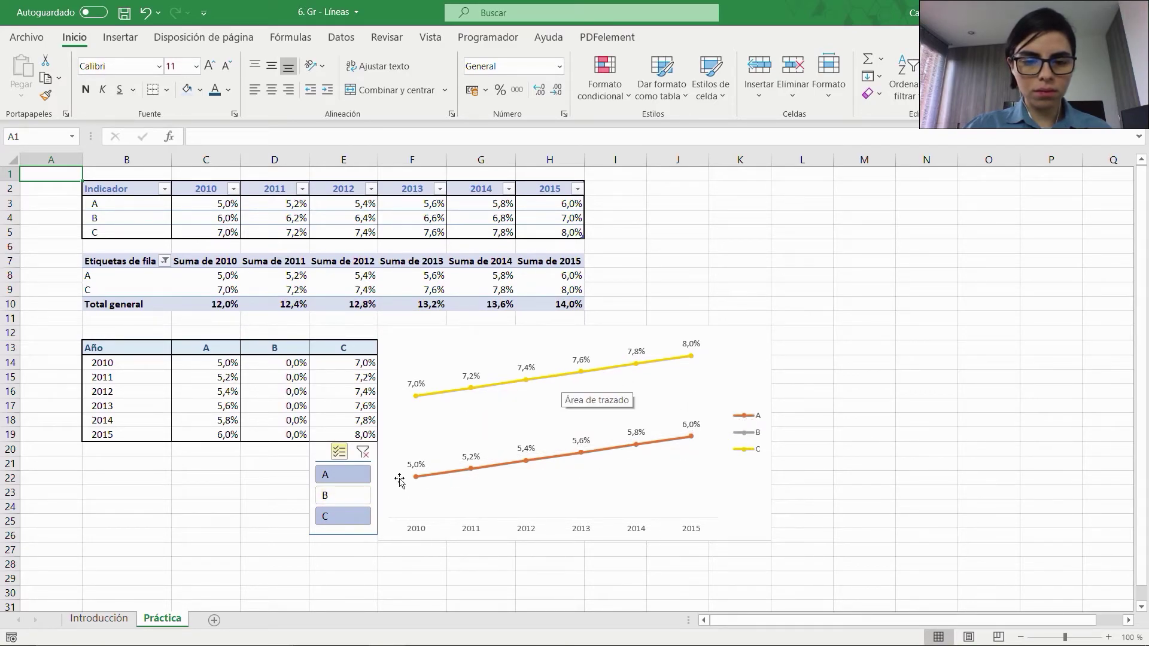
left_click(361, 452)
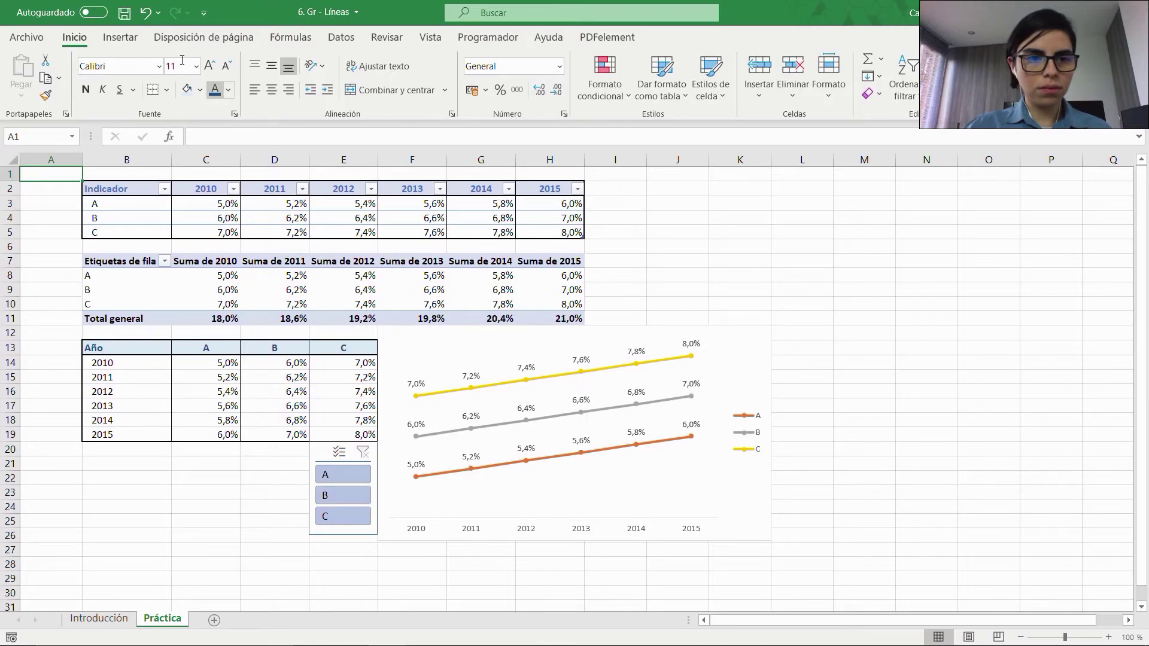
Step: Move the whole chart down so that its upper edge lies at row 14
left_click(404, 350)
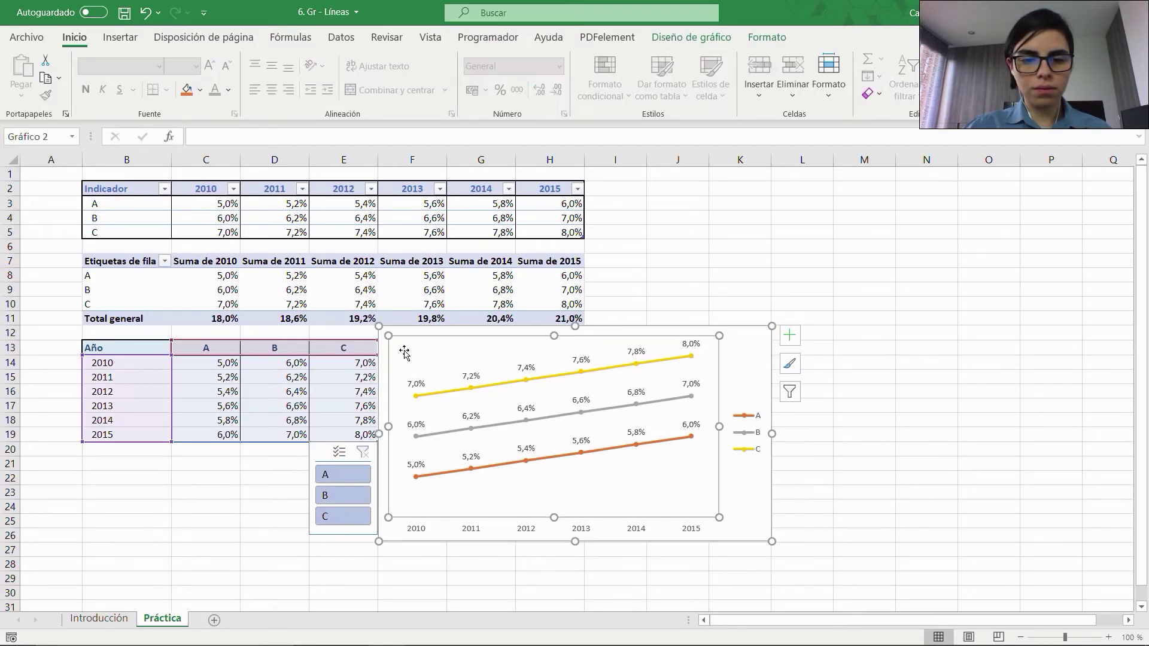
left_click(412, 327)
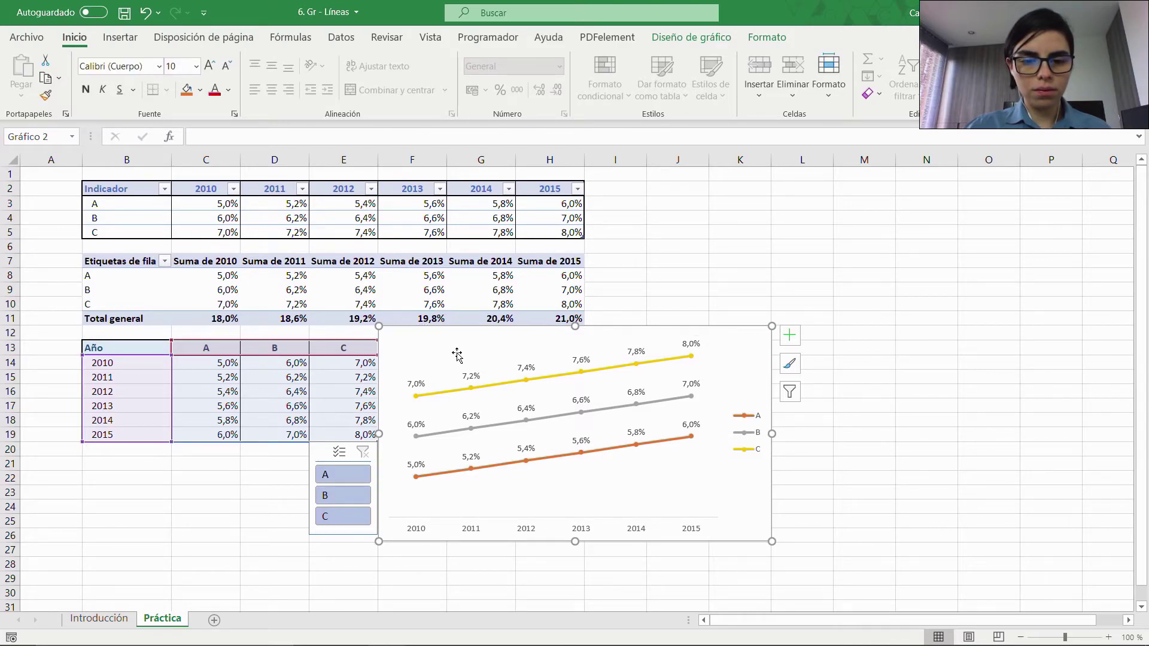
left_click_drag(394, 346, 420, 352)
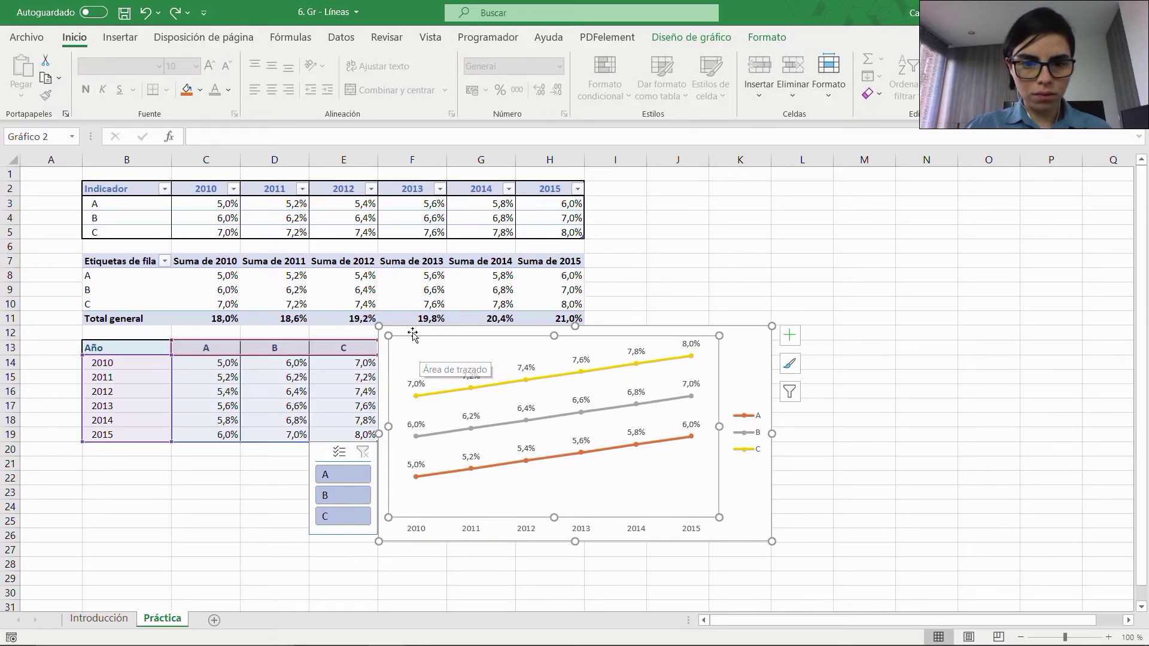
key("ctrl+z")
left_click_drag(409, 341, 412, 360)
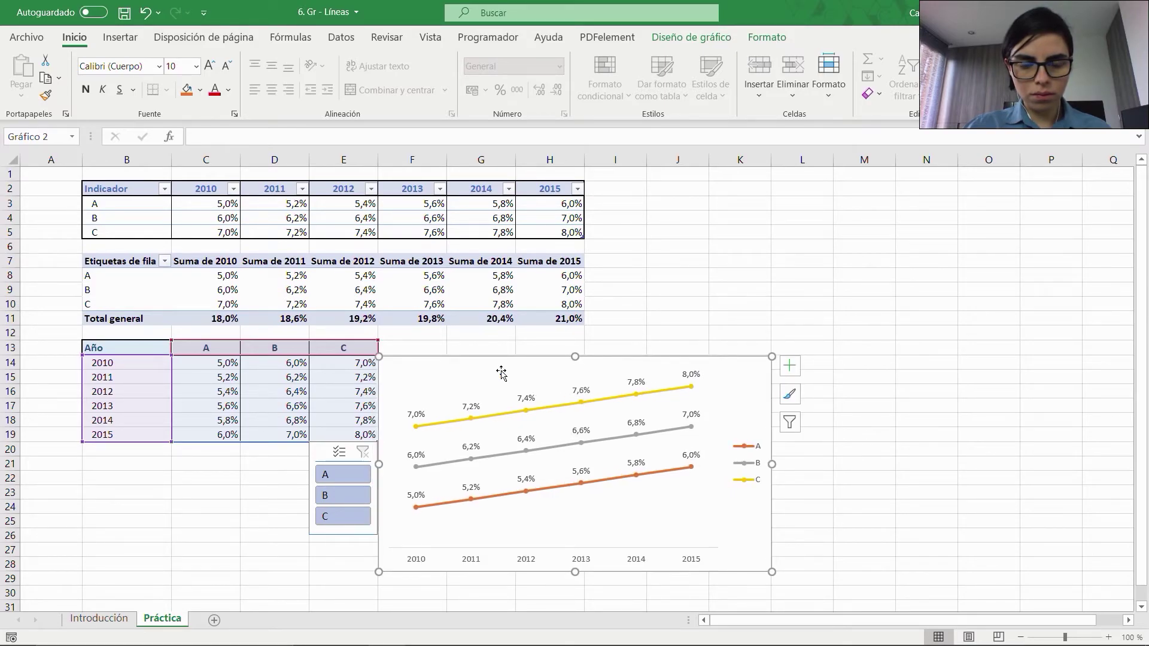
Step: Fill series C's markers with pale orange and set the series outline to dark orange
left_click(524, 409)
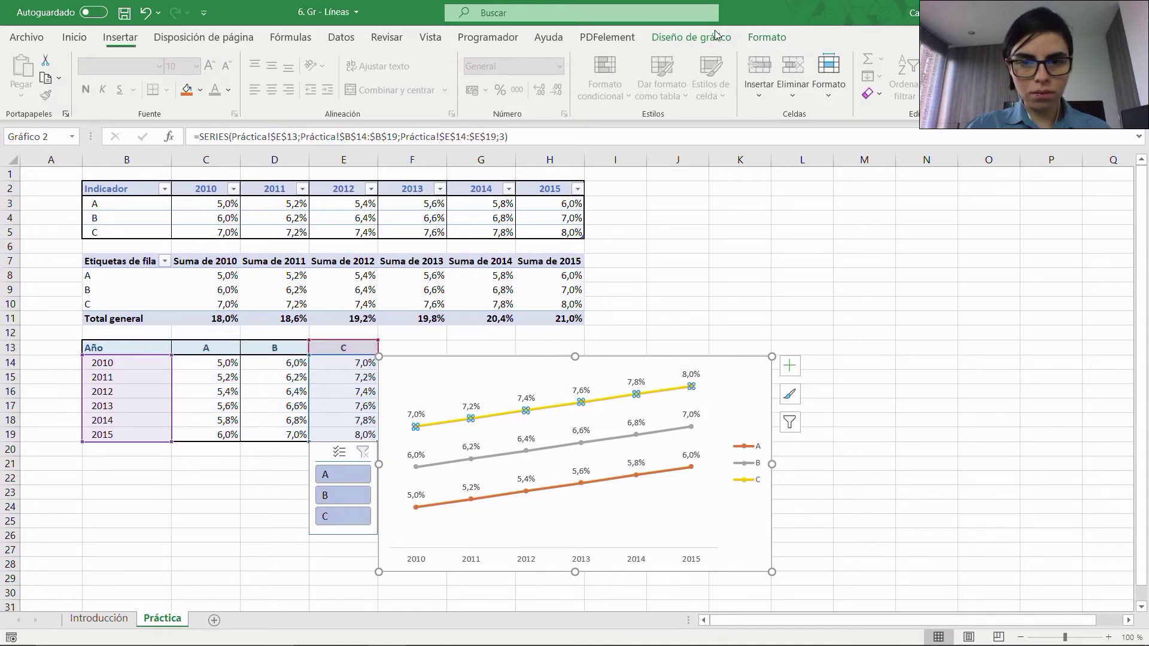
left_click(691, 37)
left_click(766, 37)
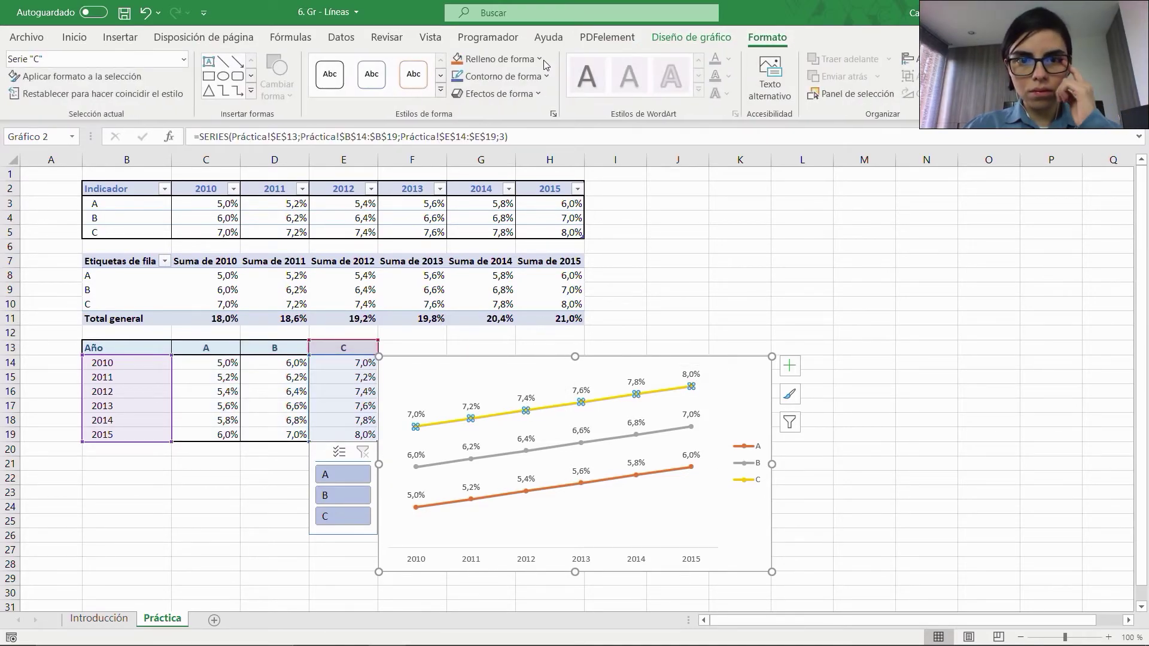
left_click(522, 59)
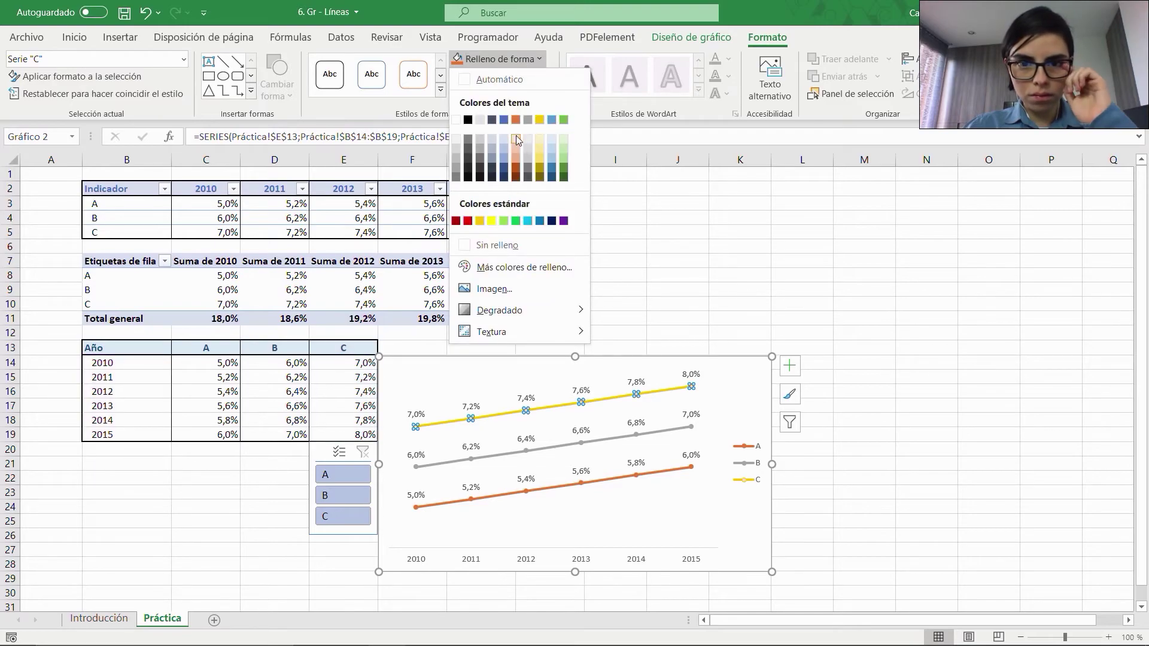
key("Escape")
left_click(516, 76)
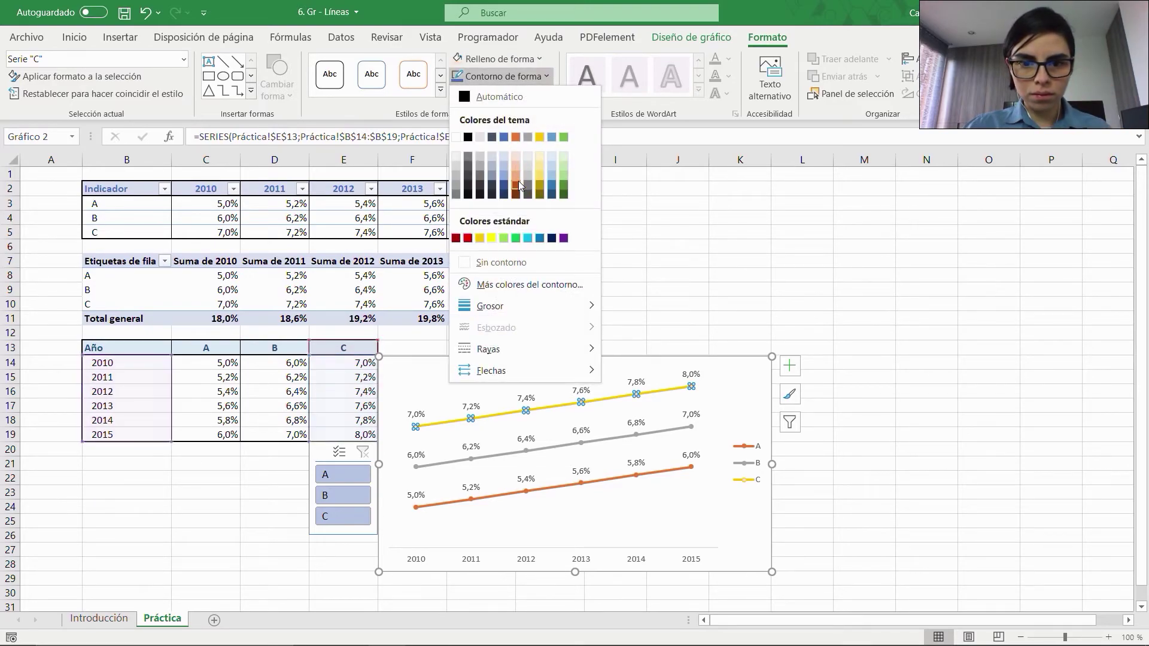
left_click(517, 183)
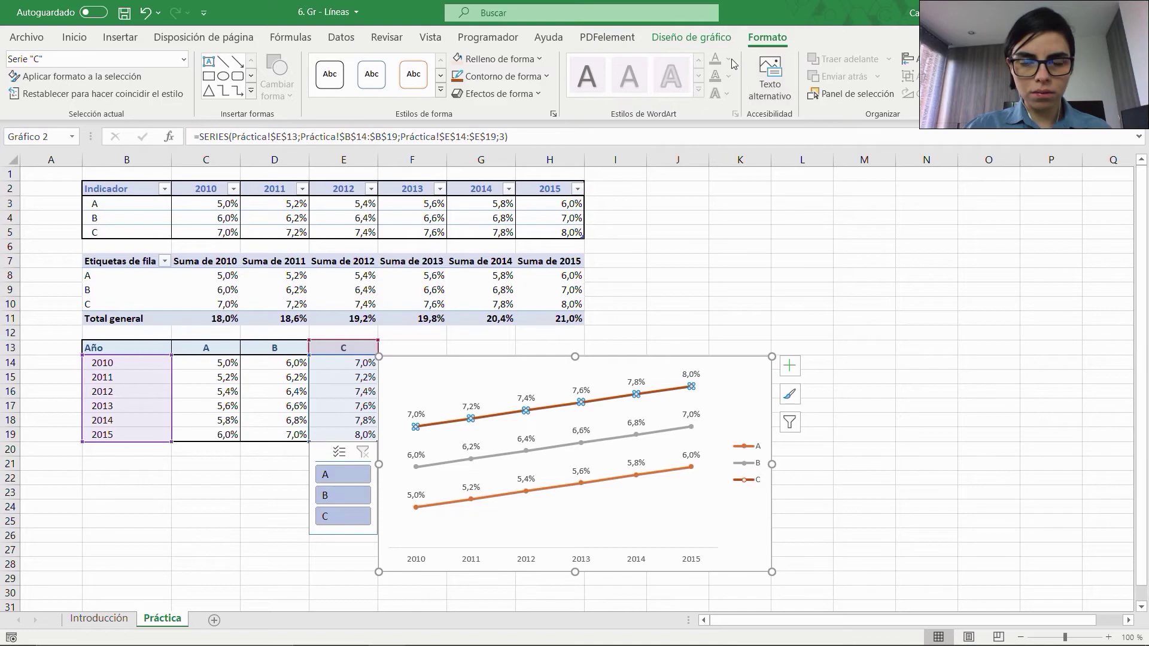
Step: Make series C's data labels bold and colour their text dark orange
left_click(584, 395)
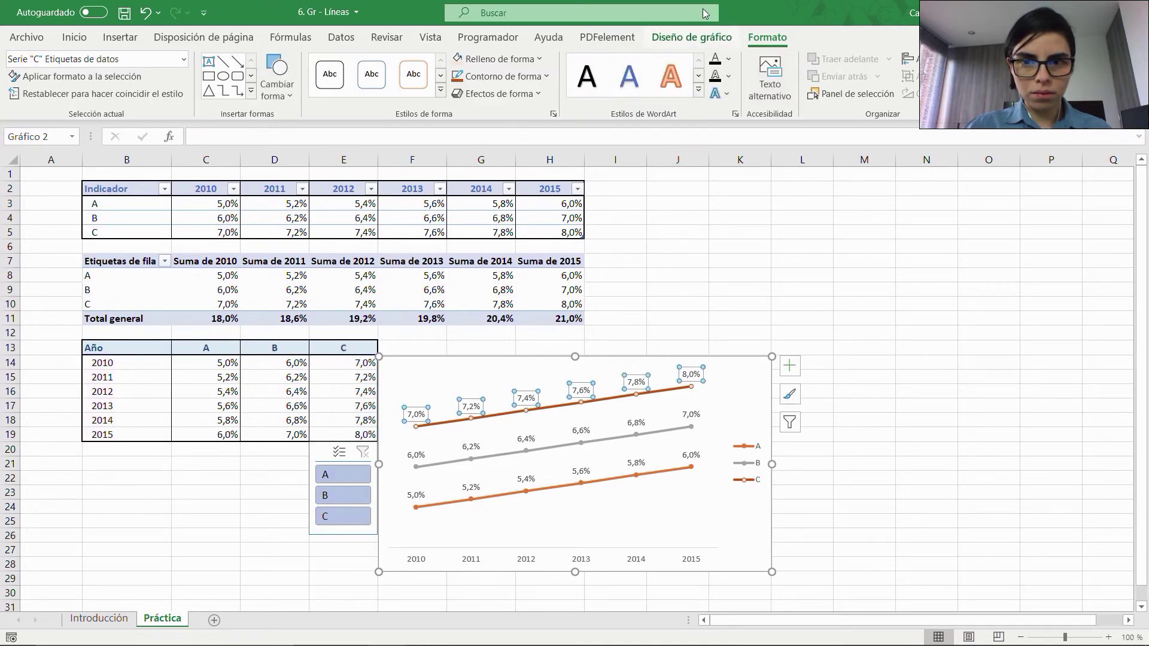
left_click(729, 60)
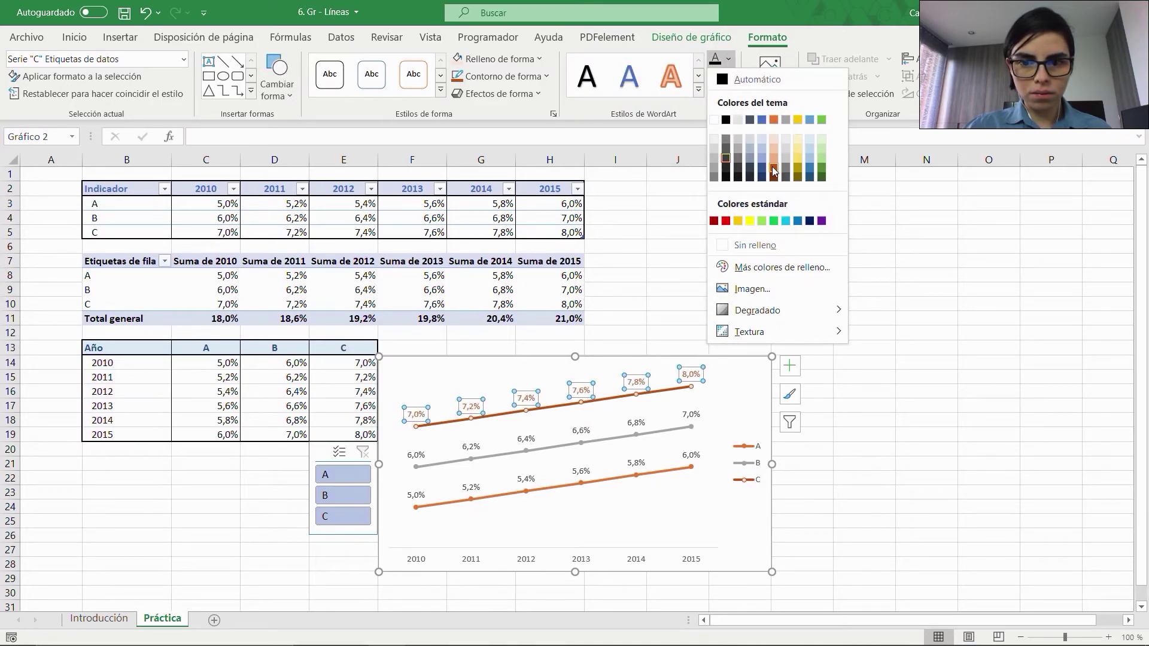
left_click(773, 171)
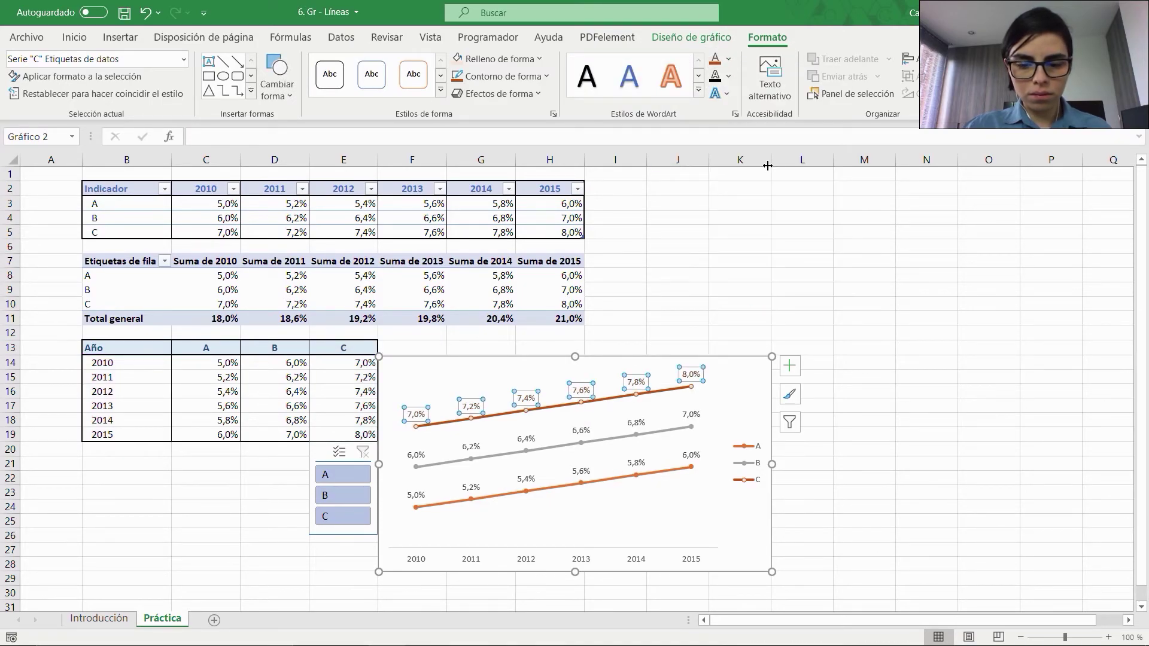
Step: Fill series B's markers with pale green and set the series outline to dark green
left_click(571, 450)
left_click(538, 59)
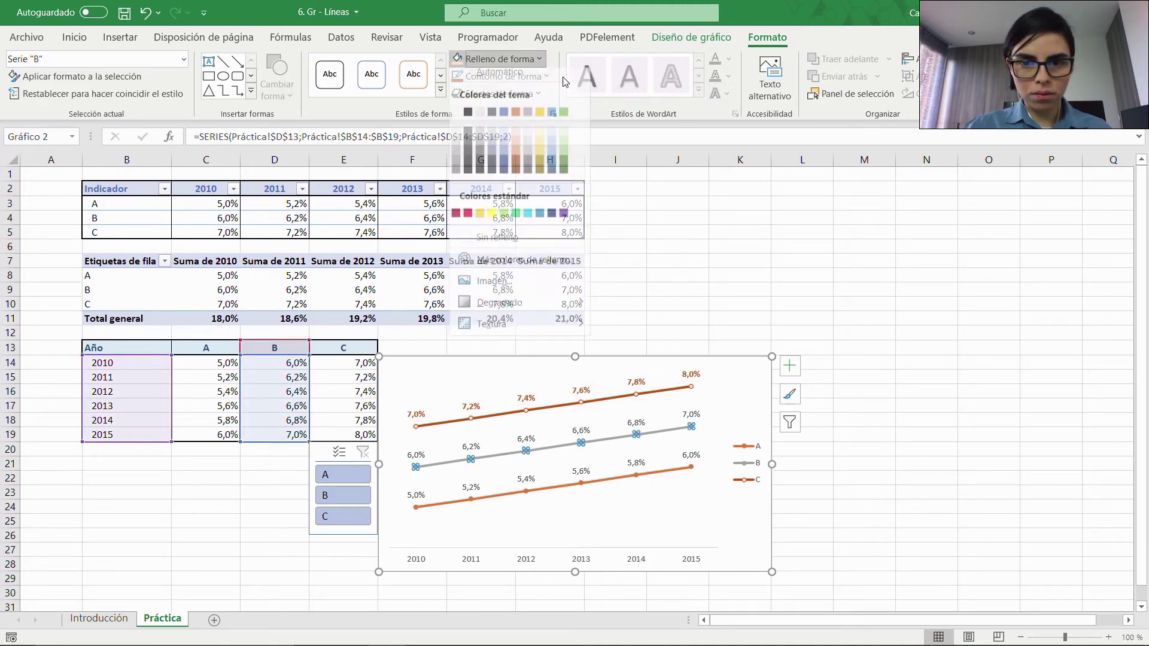
left_click(558, 141)
left_click(518, 81)
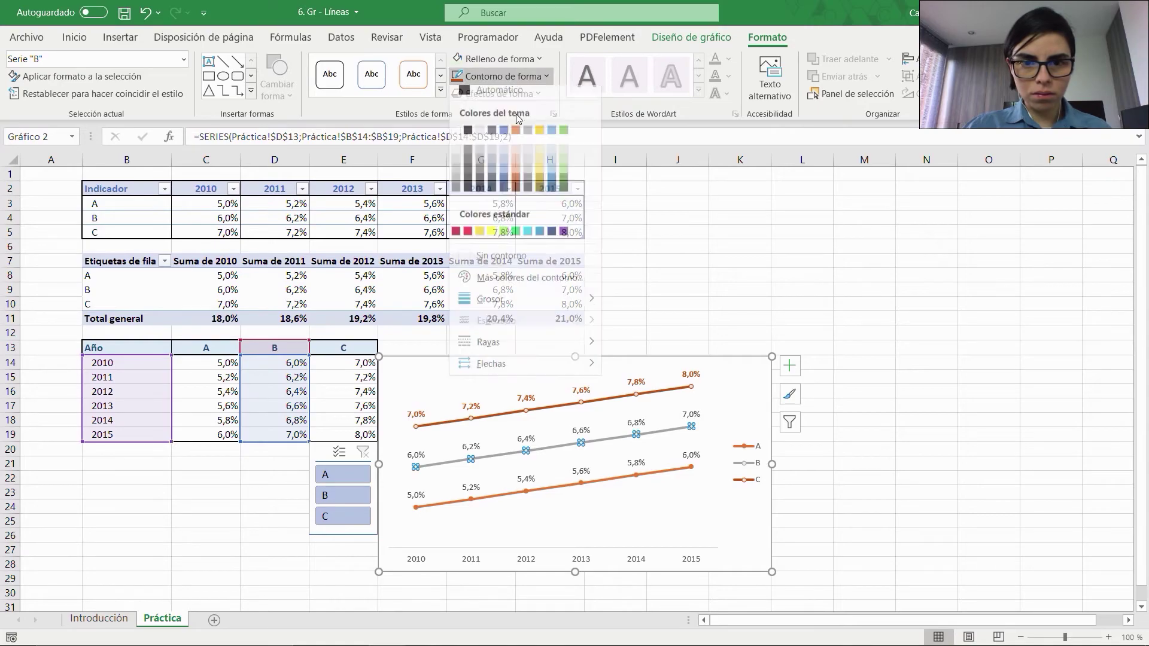
left_click(563, 173)
Step: Make series B's data labels bold and colour their text dark green
left_click(579, 431)
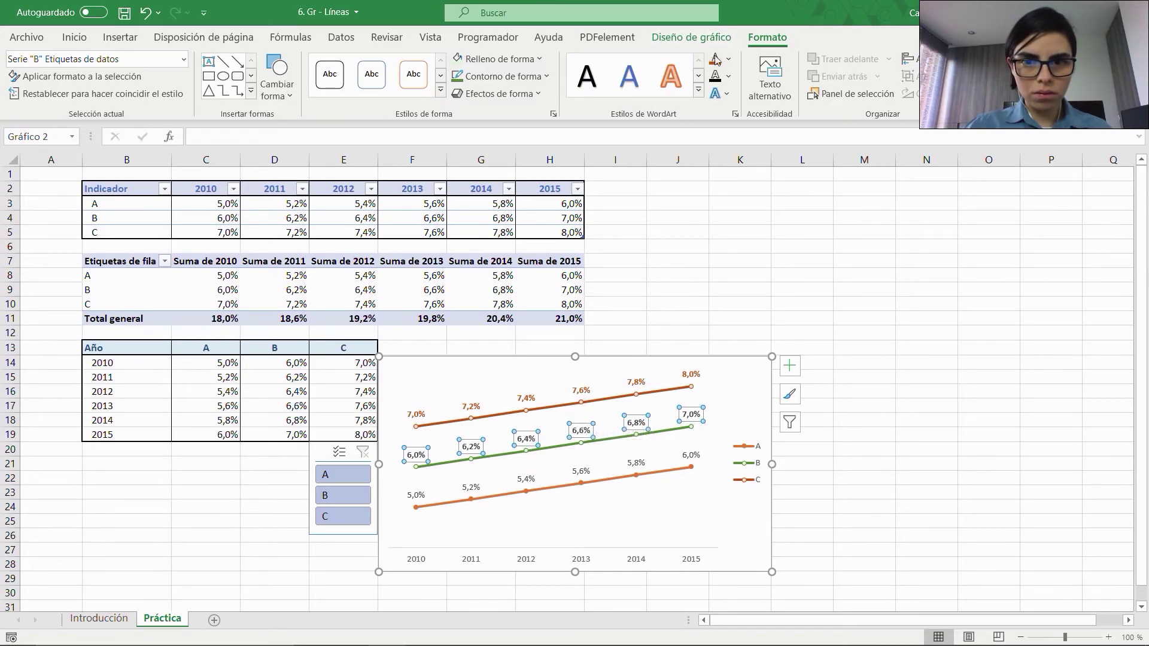
left_click(728, 60)
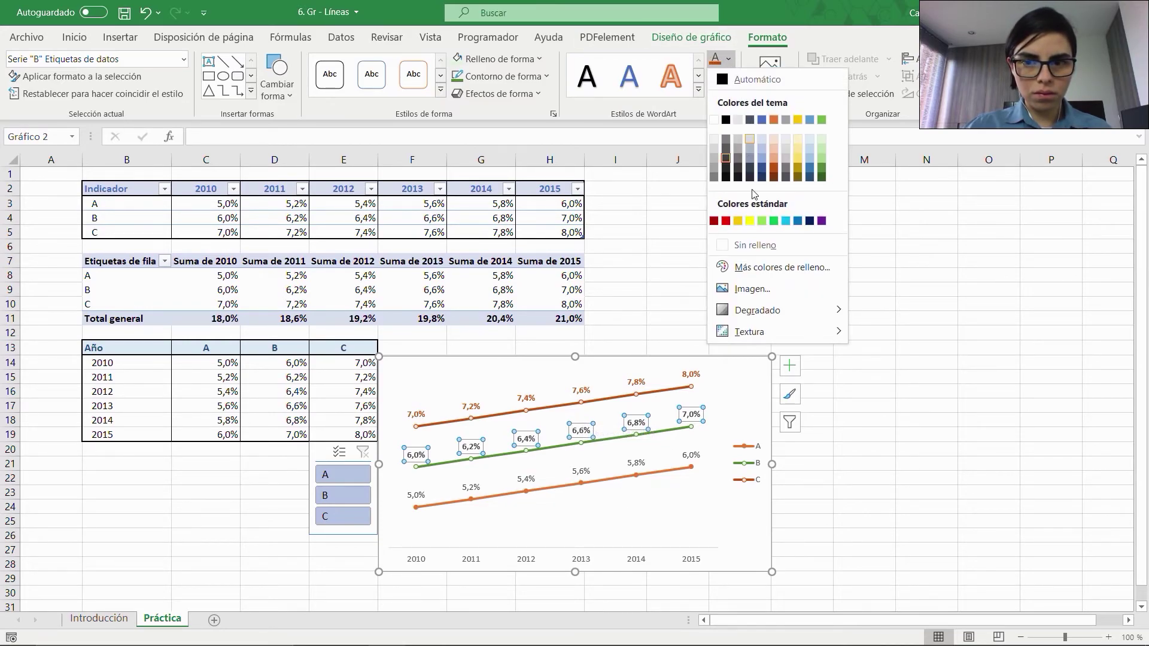
left_click(822, 168)
Step: Colour the text of series A's data labels blue
left_click(638, 464)
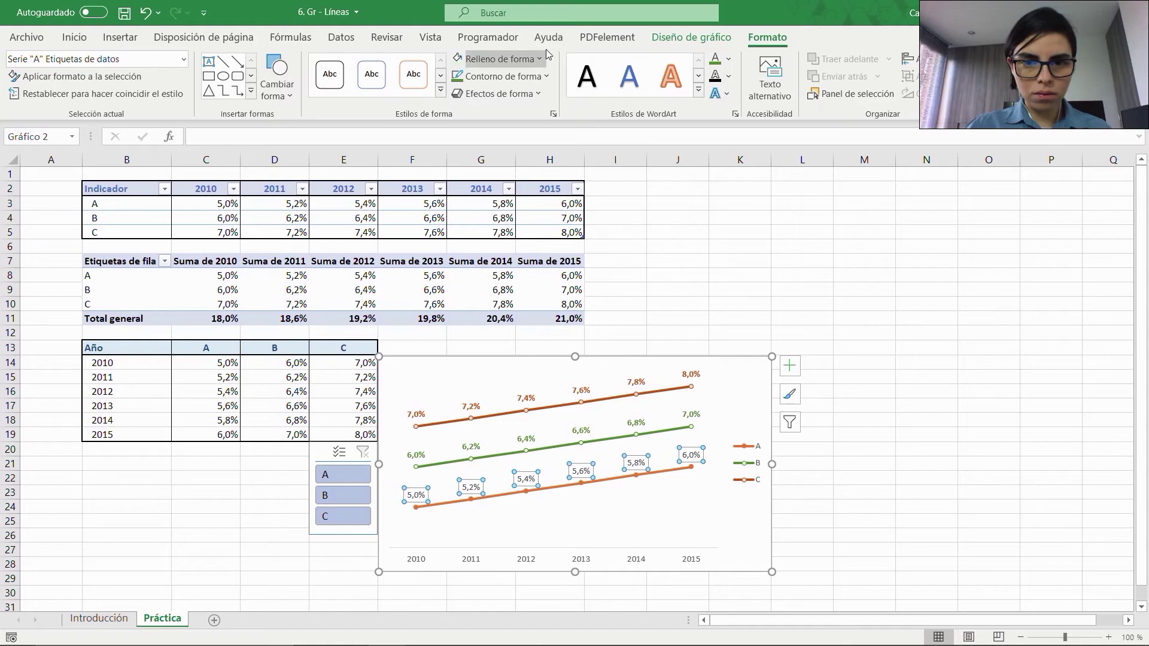
left_click(513, 55)
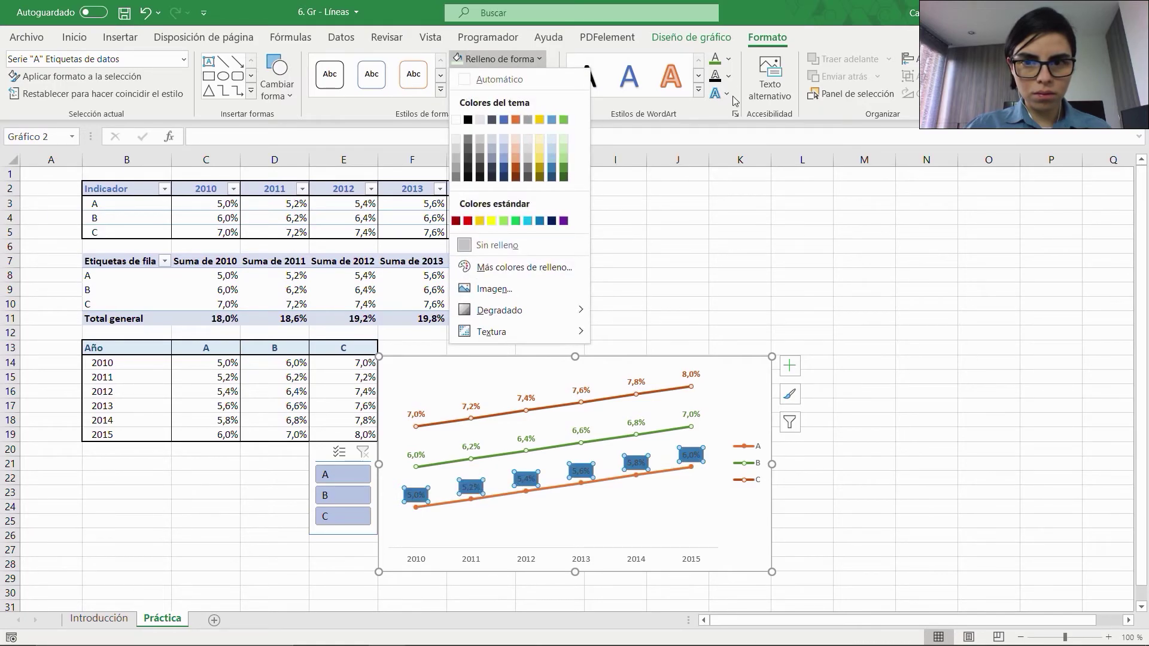
left_click(728, 60)
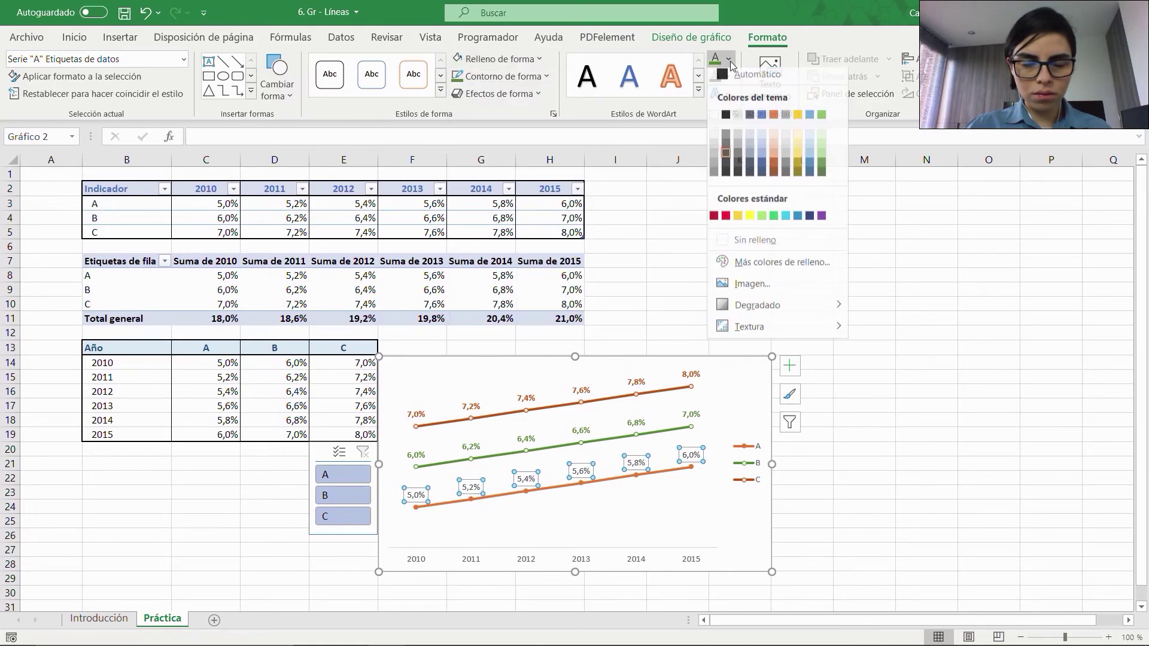
left_click(806, 167)
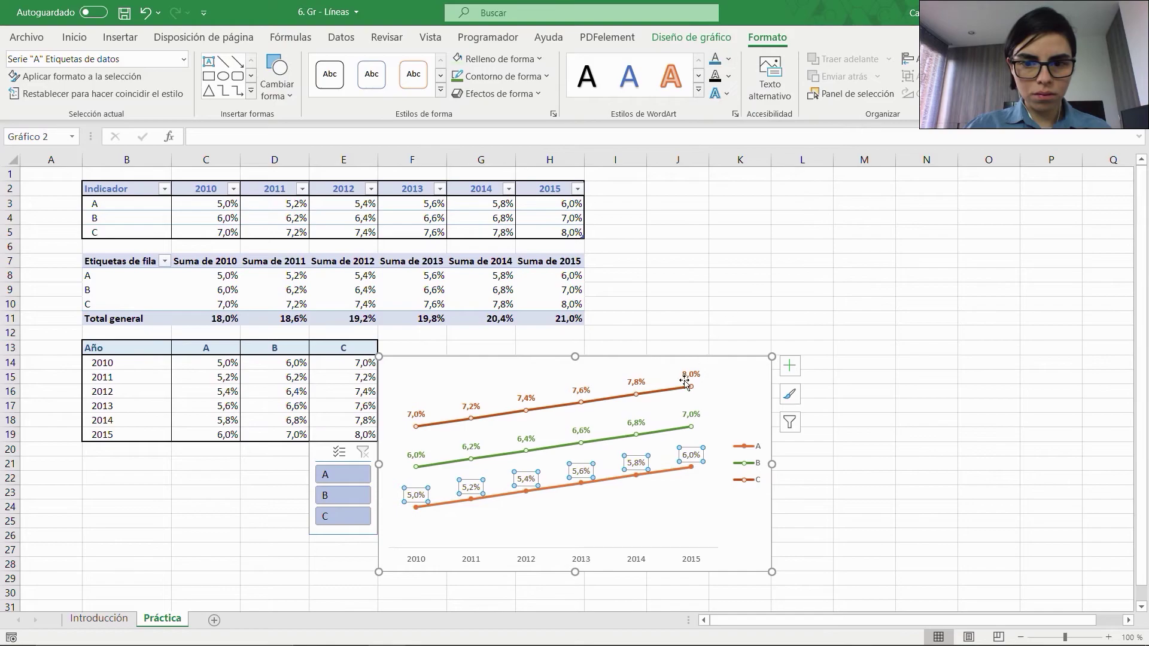
Step: Fill series A's markers with pale blue and set the series outline to dark blue
left_click(617, 479)
left_click(502, 59)
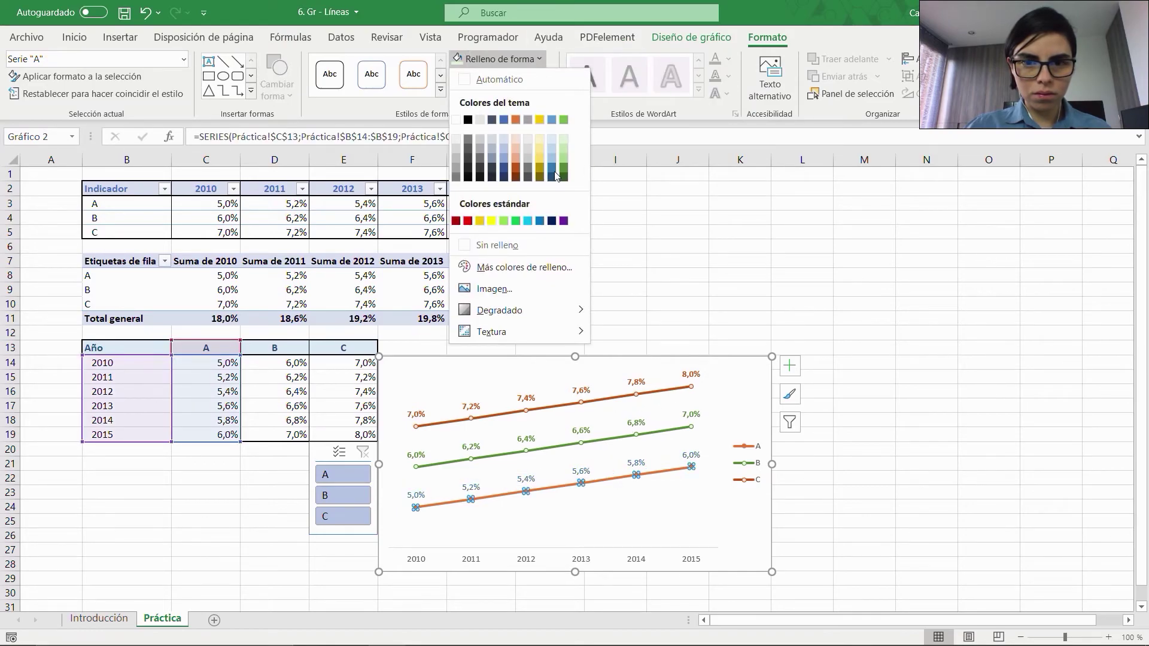
left_click(553, 140)
left_click(546, 76)
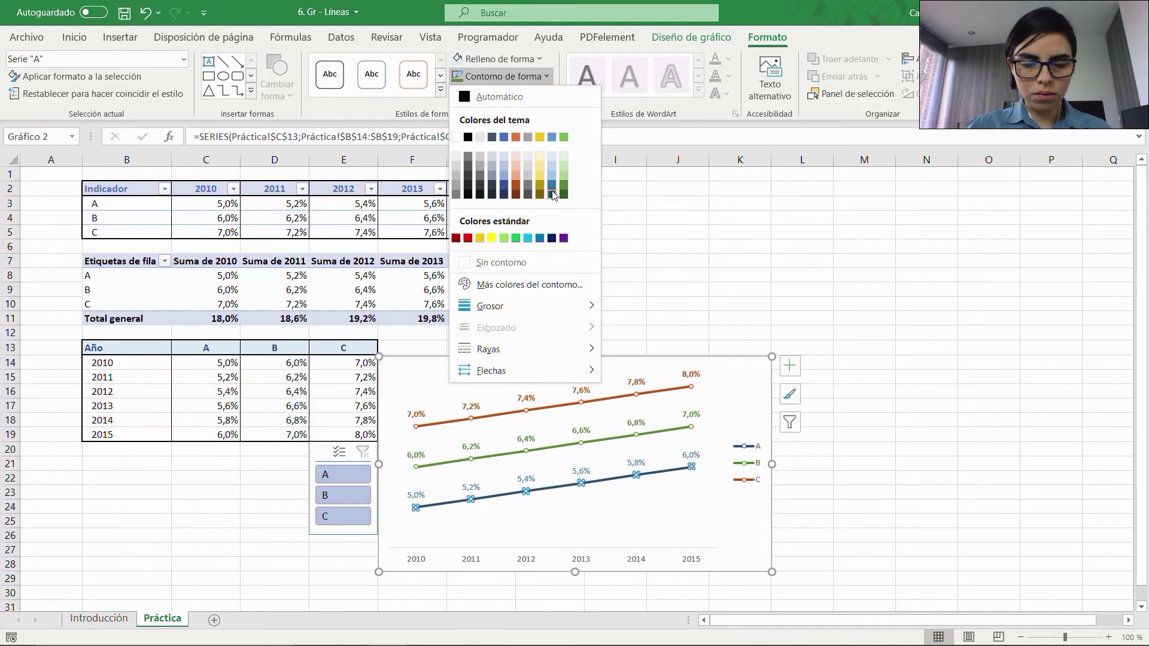
left_click(552, 194)
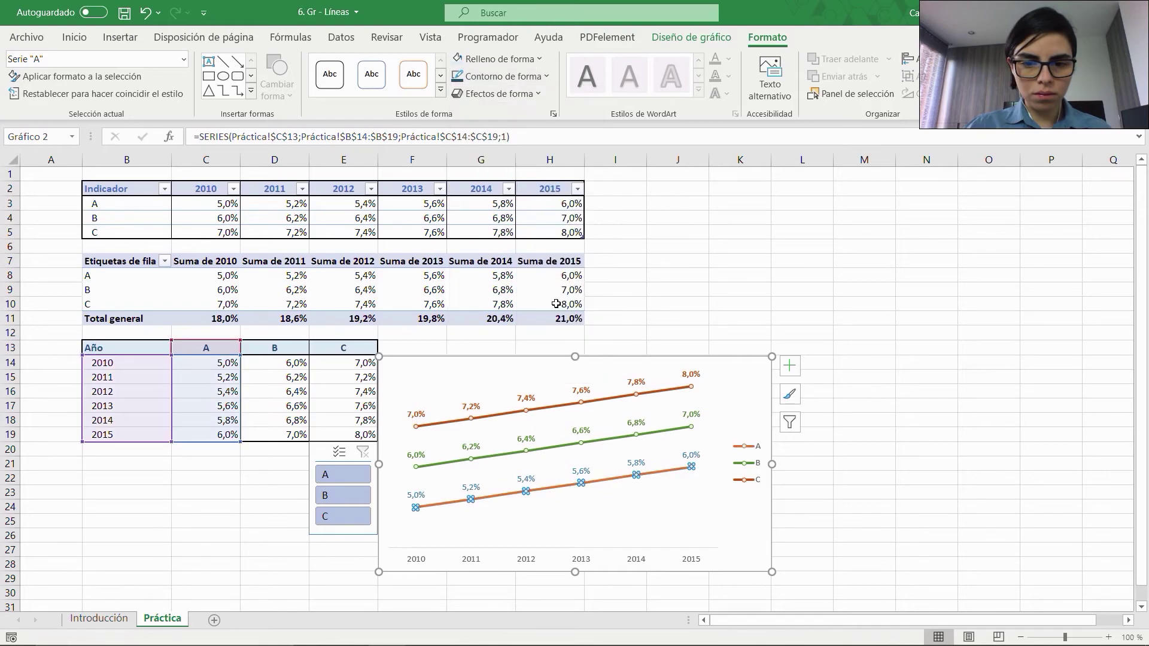
Step: Make the year labels on the chart's horizontal axis bold and return to cell A1
left_click(639, 561)
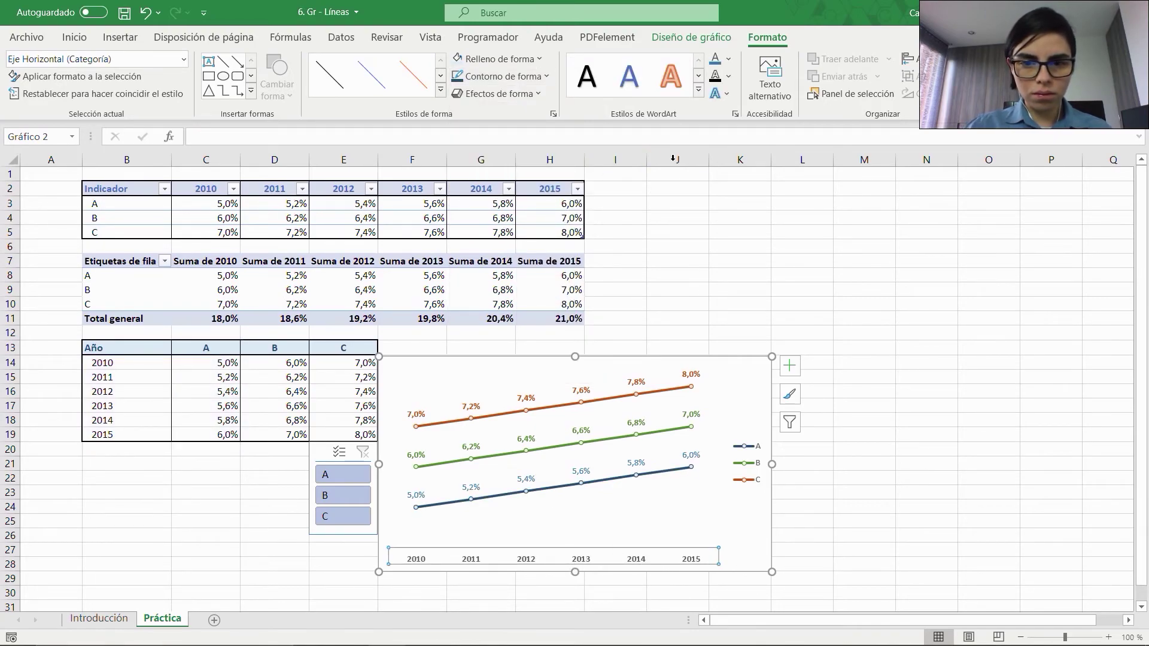
left_click(688, 196)
key("ctrl+Home")
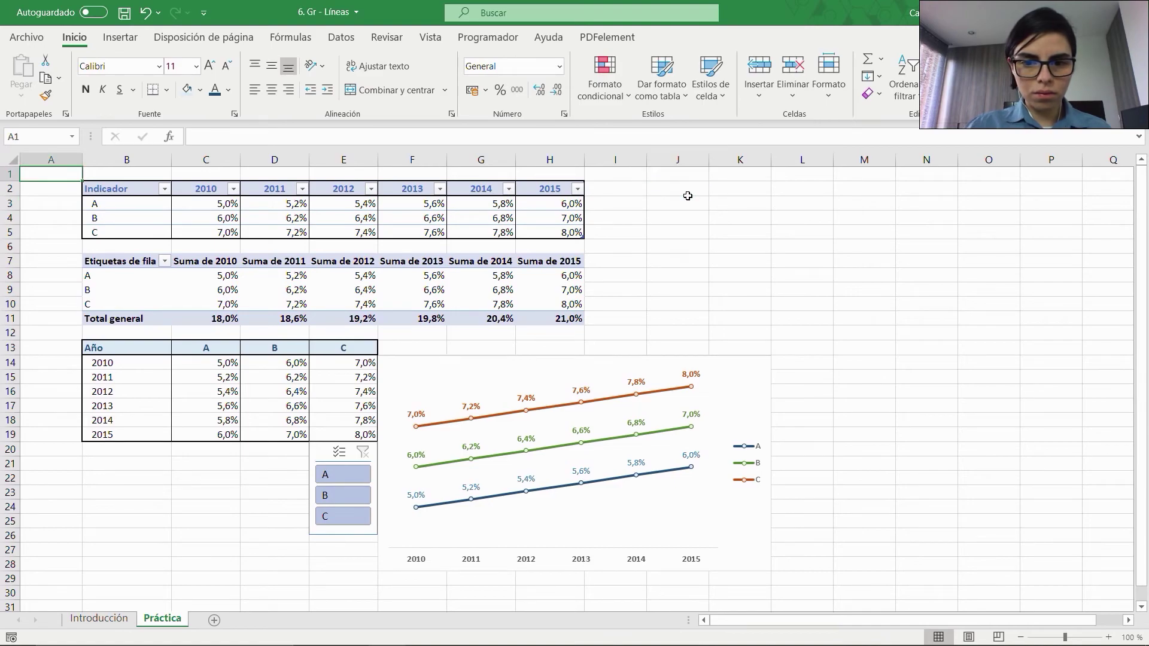
Step: Remove both the fill and the outline from the line chart's chart area
left_click(742, 407)
left_click(766, 37)
left_click(502, 59)
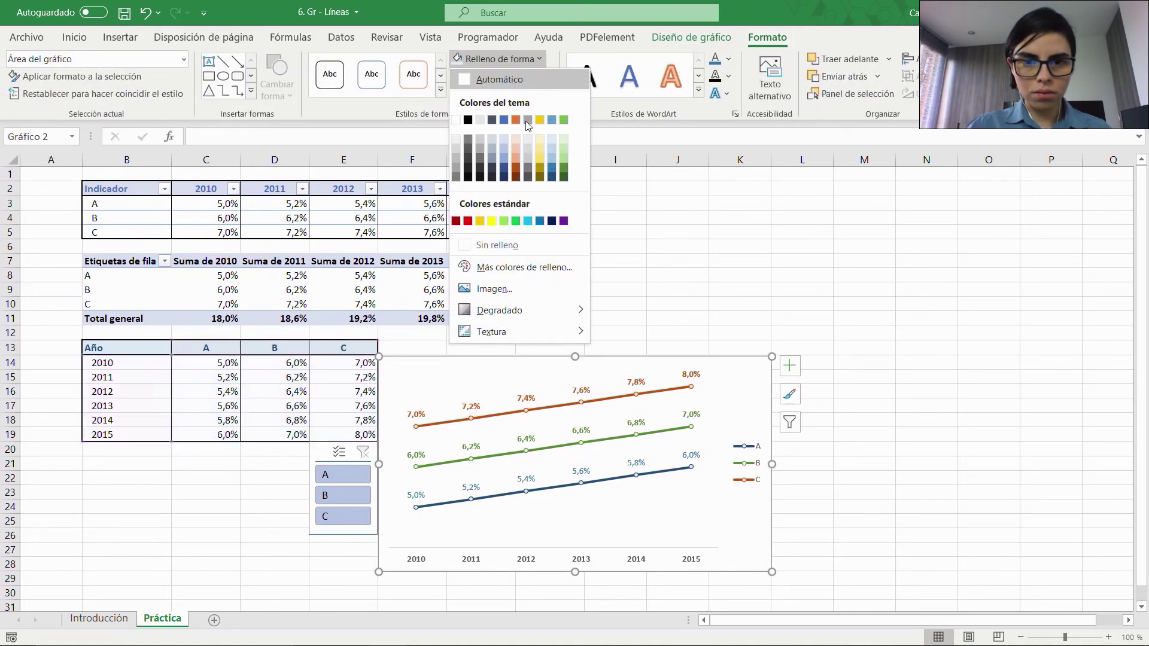
left_click(503, 250)
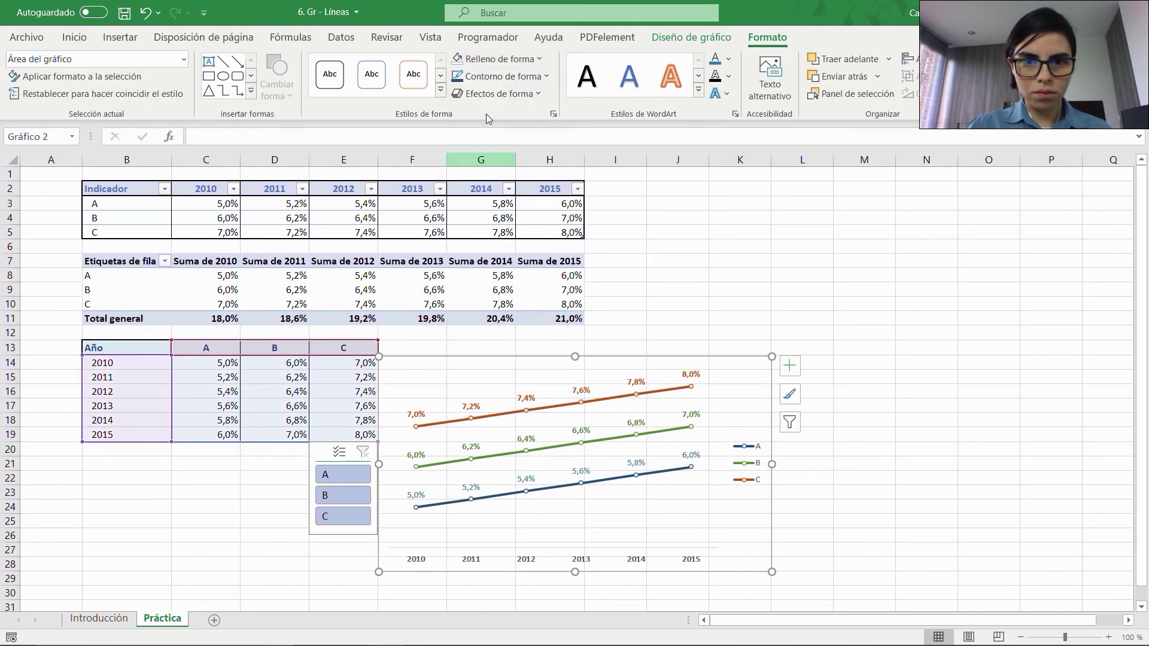
left_click(502, 76)
left_click(507, 263)
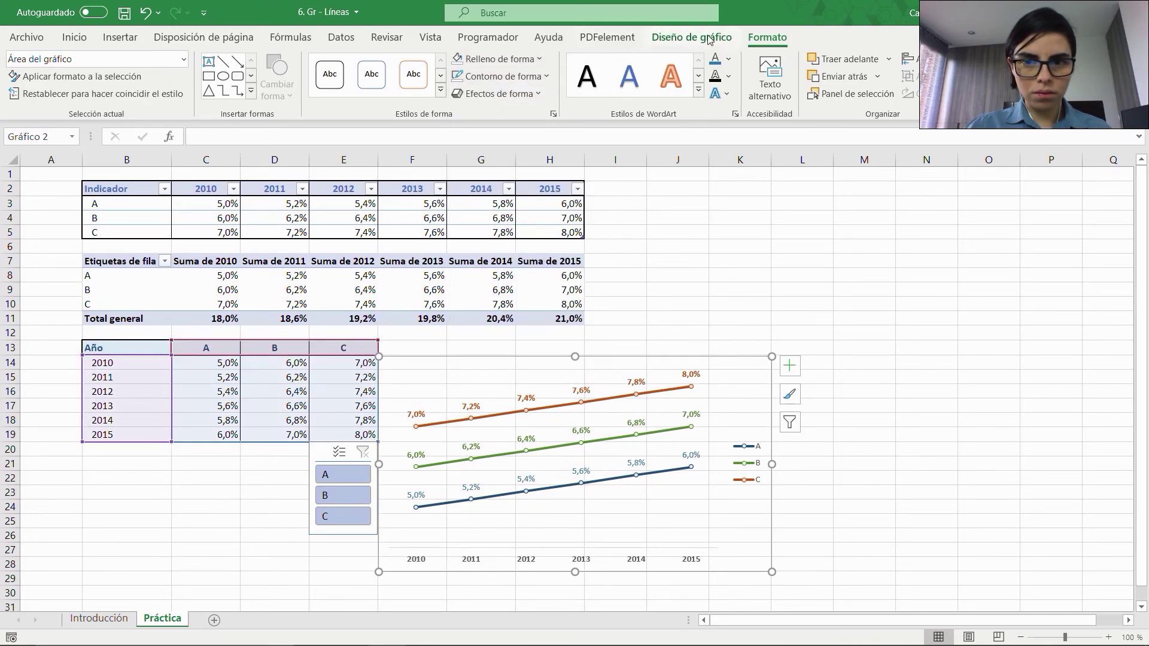
Step: Hide the gridlines on the Práctica worksheet
left_click(689, 37)
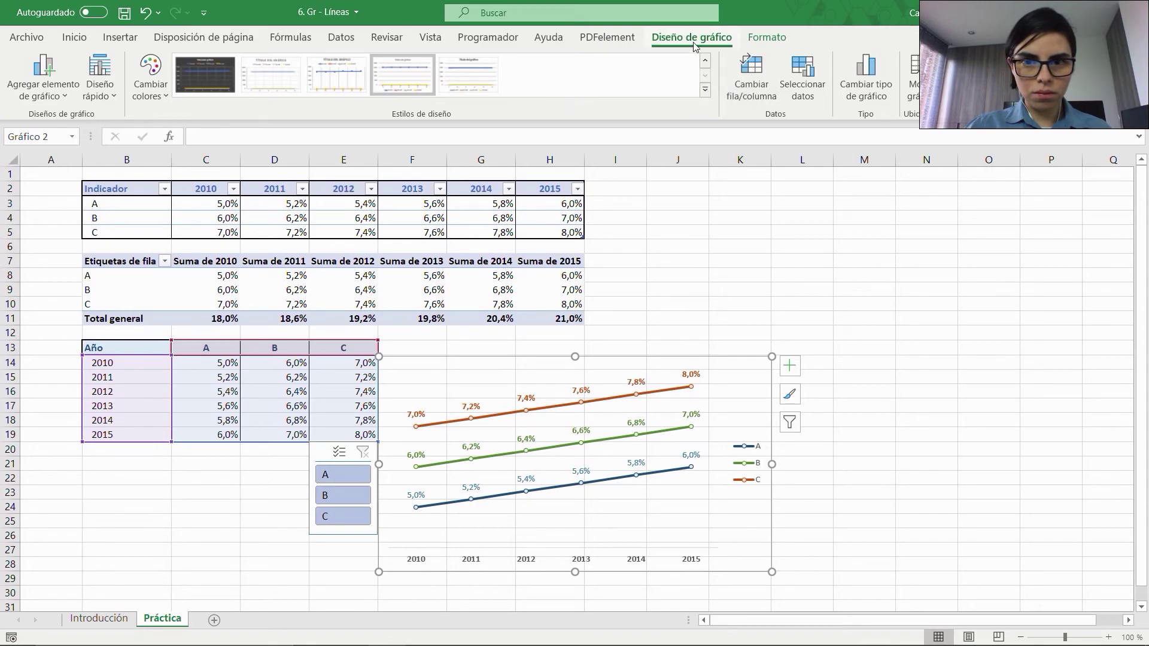
left_click(431, 38)
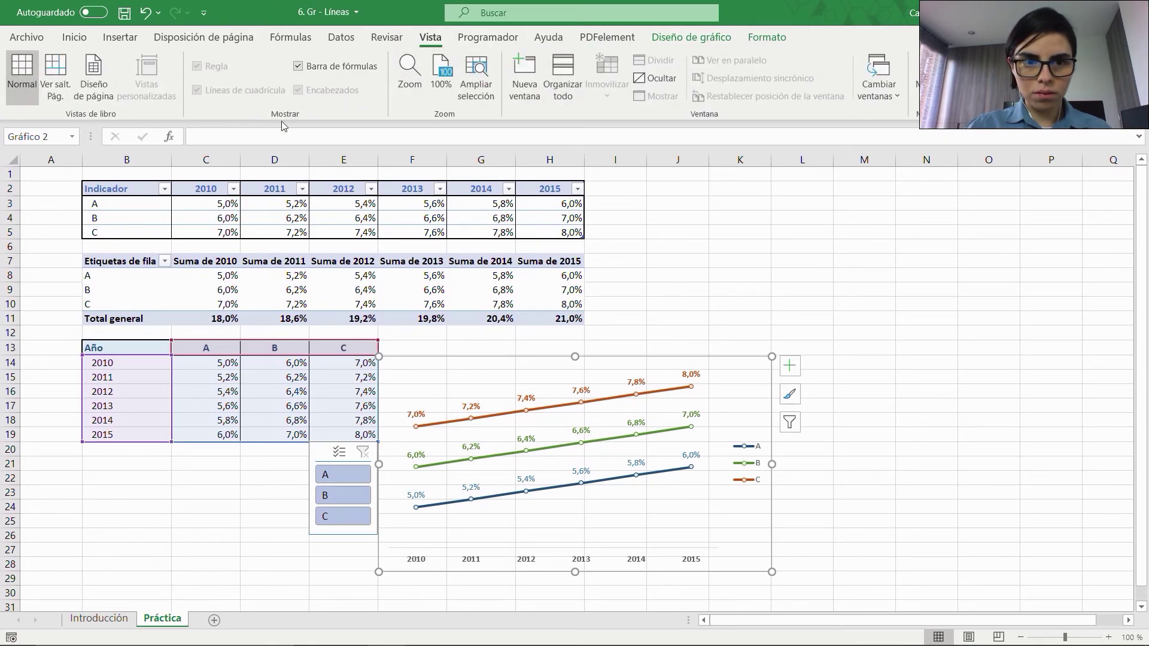
left_click(718, 320)
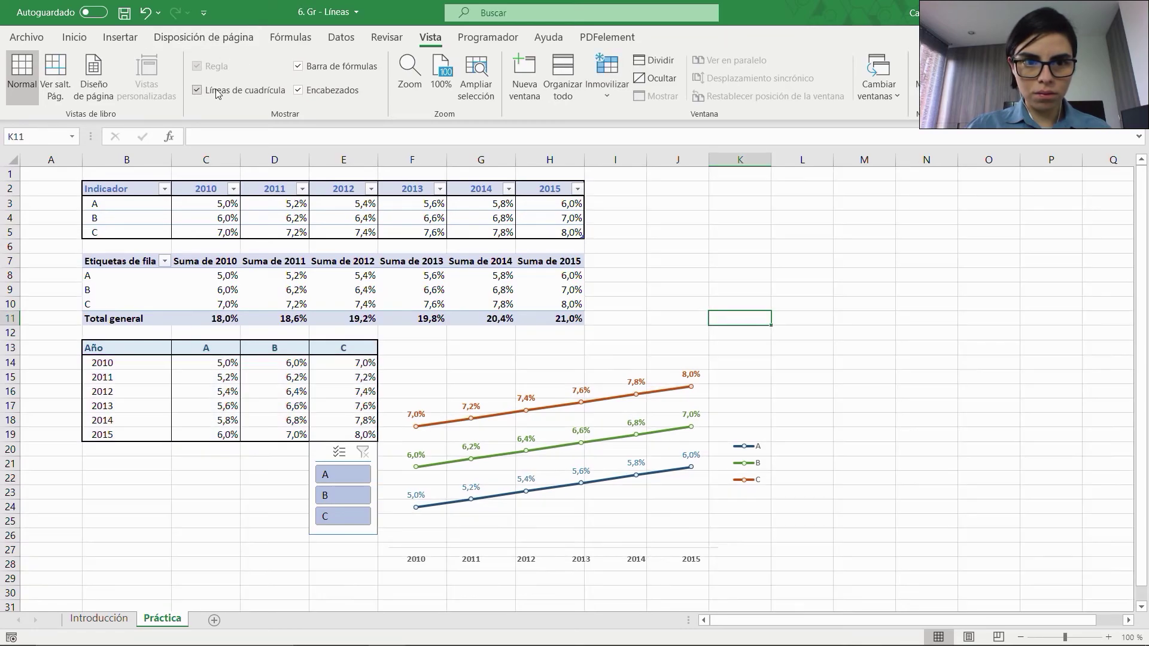
left_click(217, 95)
left_click(638, 308)
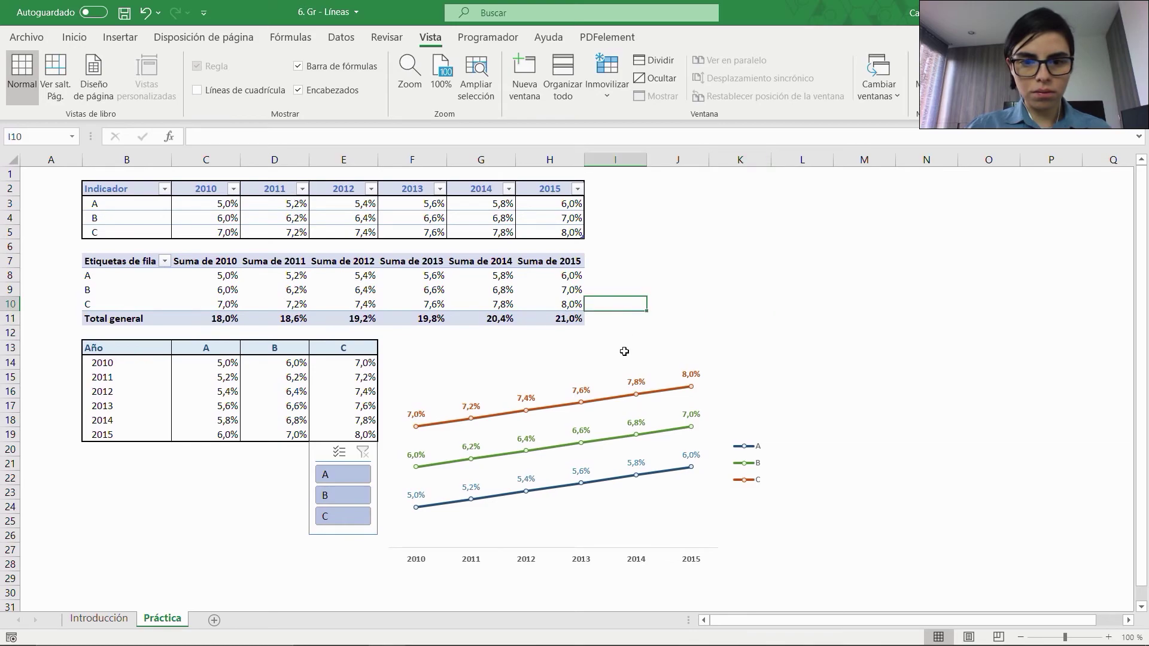
Step: Move the Indicador slicer below the Año table, starting at row 21, and widen it to match column B
left_click_drag(304, 457, 88, 473)
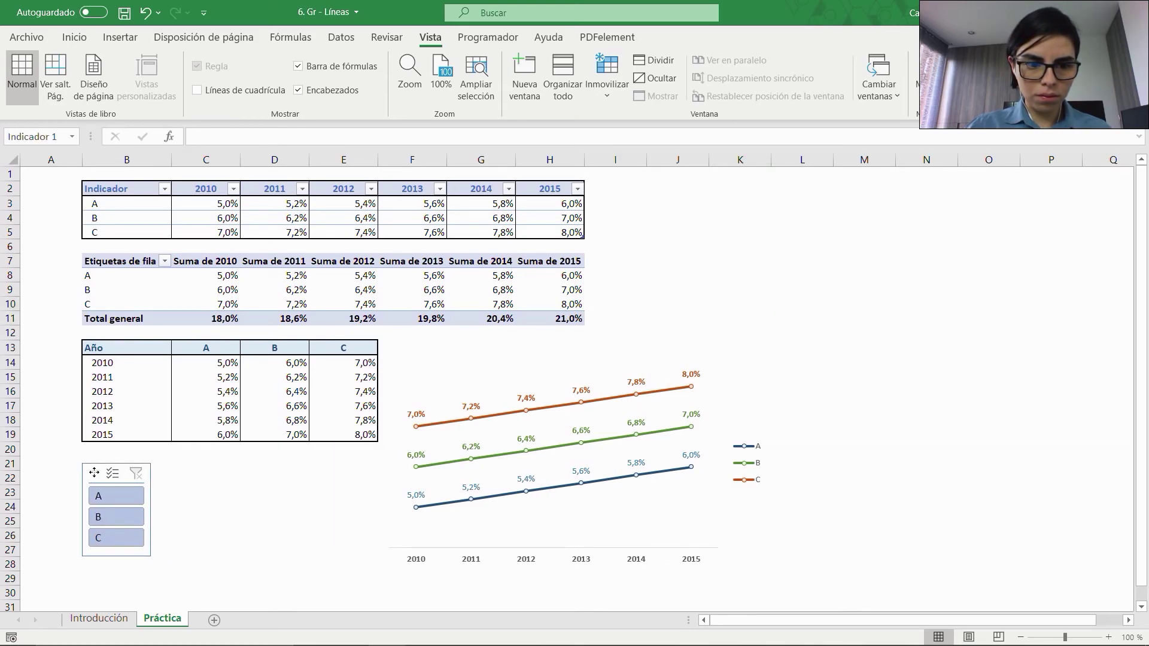
left_click_drag(150, 511, 172, 511)
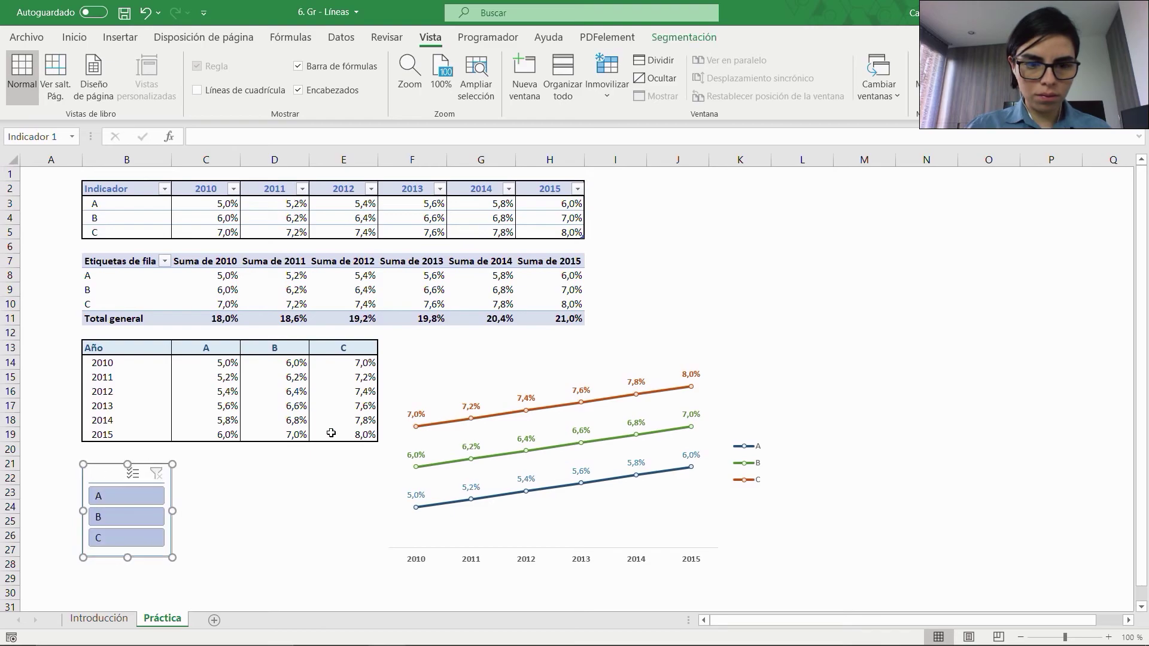
Step: Move the line chart below the Año table, directly beside the Indicador slicer, and deselect it
scroll(401, 377, "down", 1)
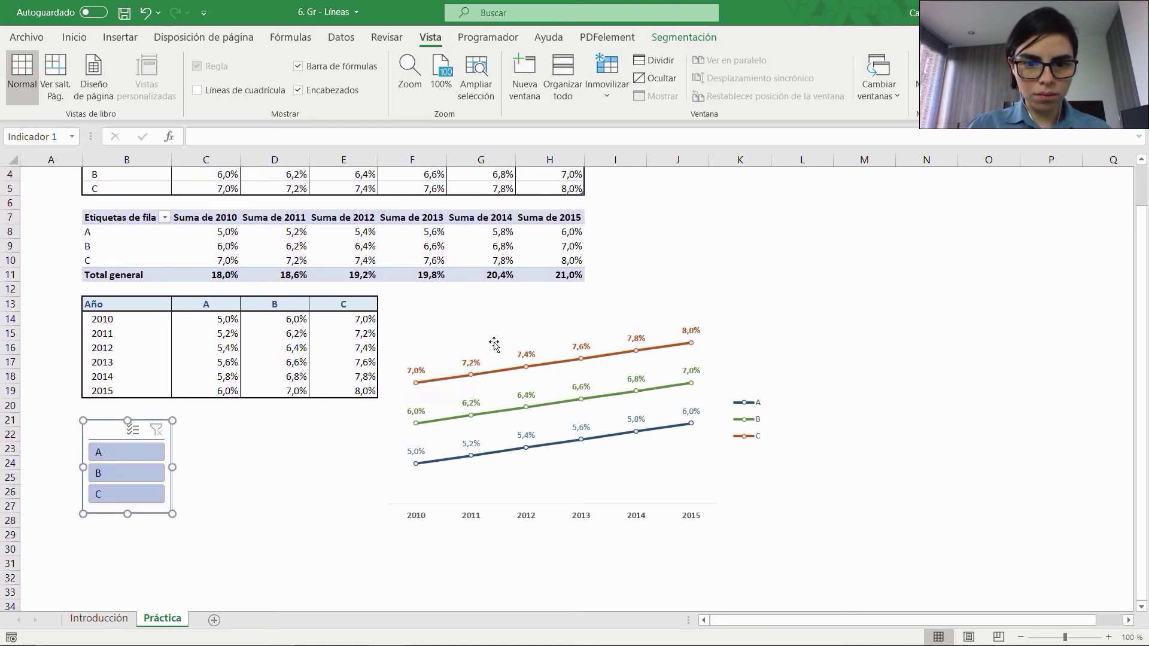
left_click(422, 330)
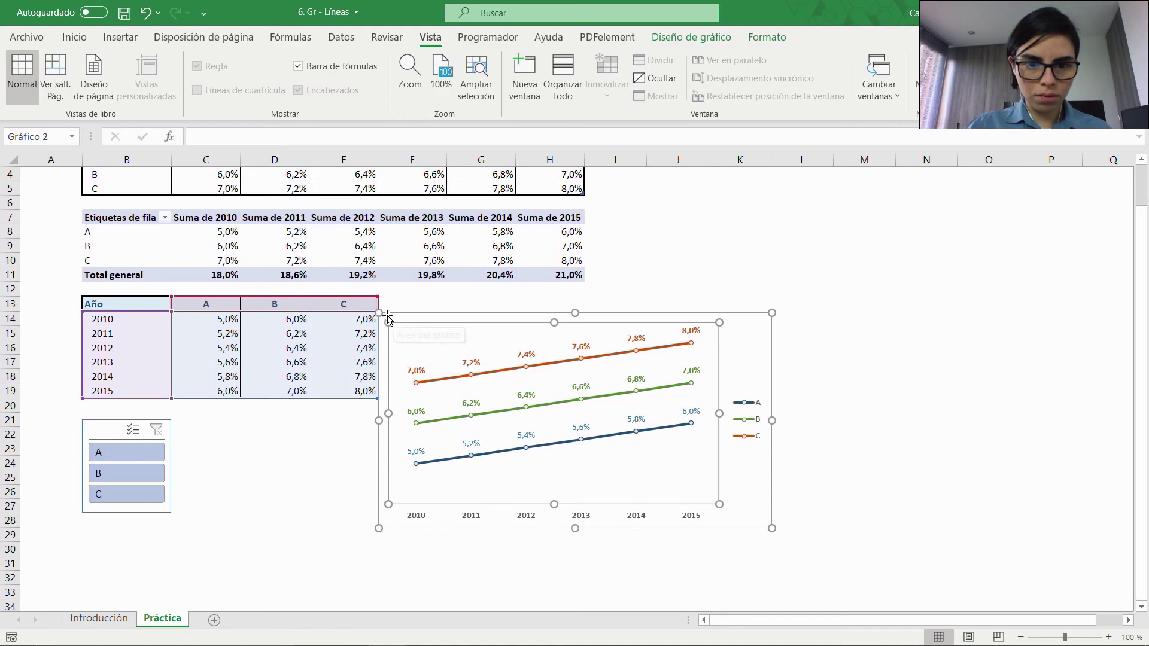
left_click(382, 524)
left_click_drag(387, 519, 234, 347)
scroll(234, 347, "up", 6)
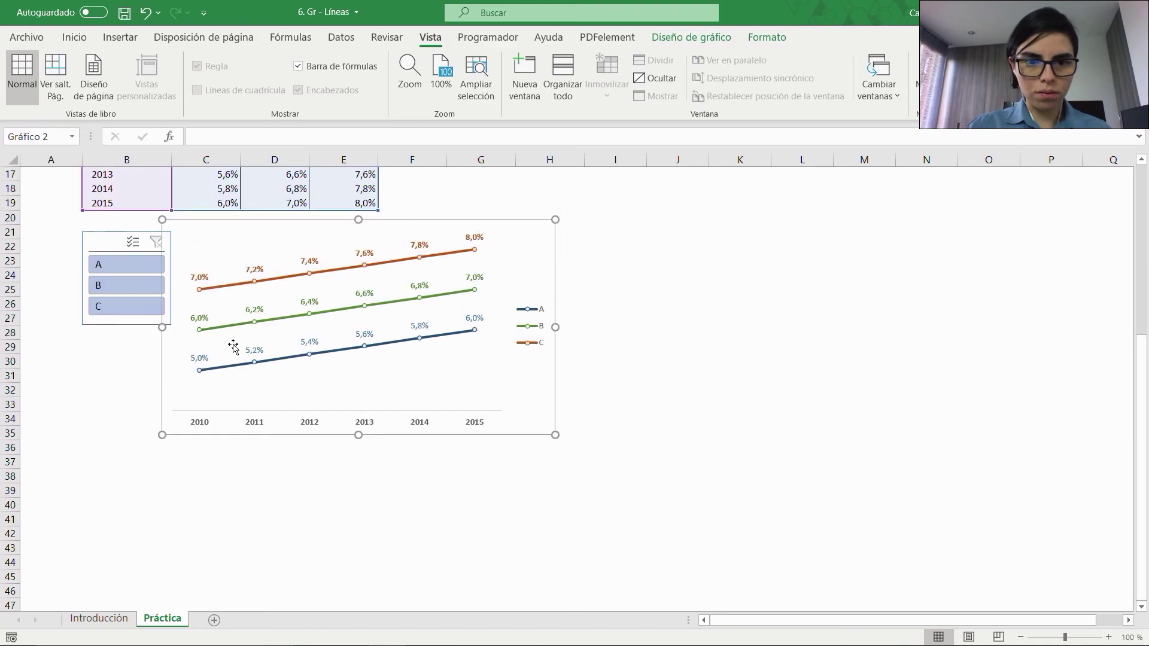
scroll(234, 347, "down", 3)
scroll(233, 347, "down", 1)
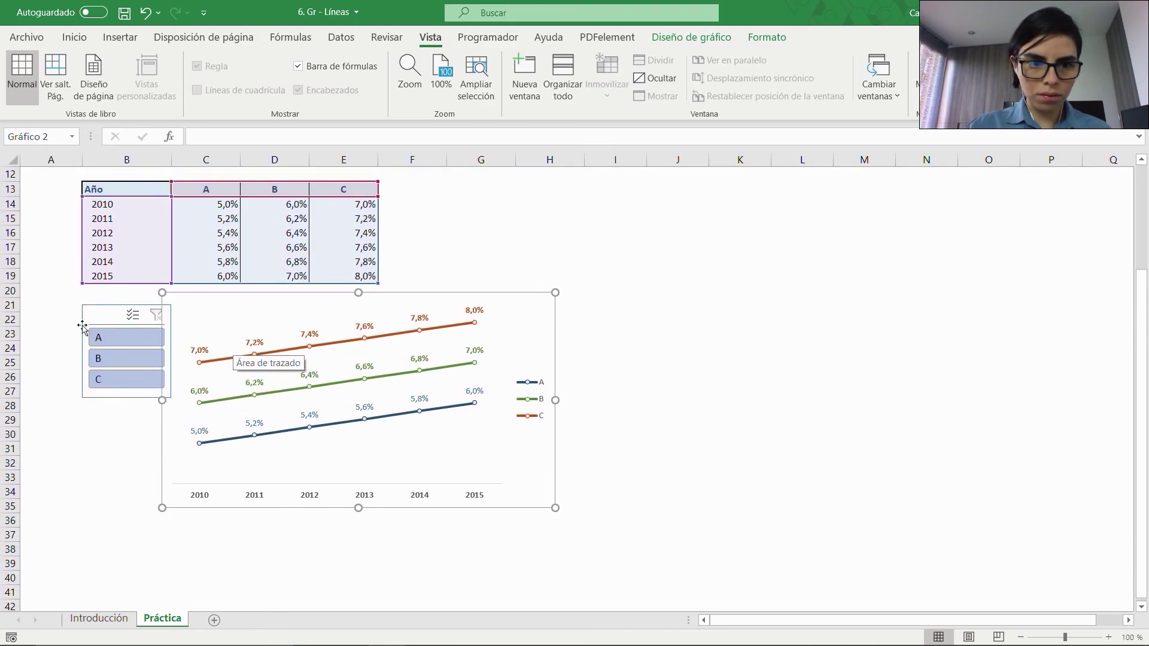
left_click(60, 320)
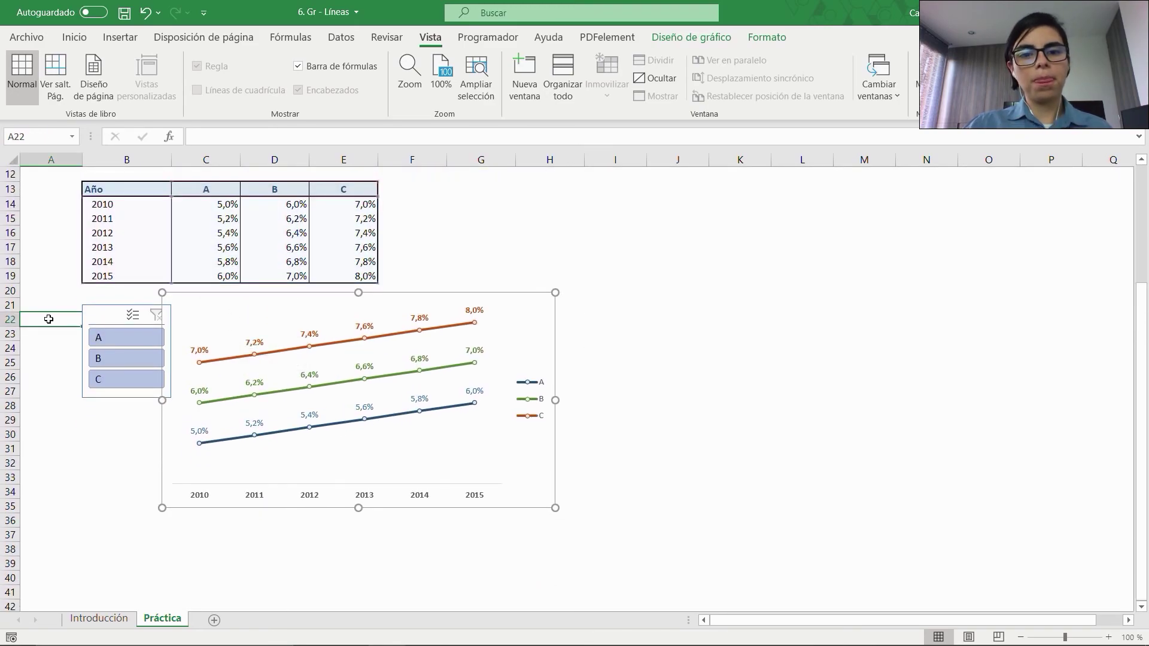
Step: Test the slicer by filtering the chart to A, B and C one at a time, and clear the filter
left_click(134, 341)
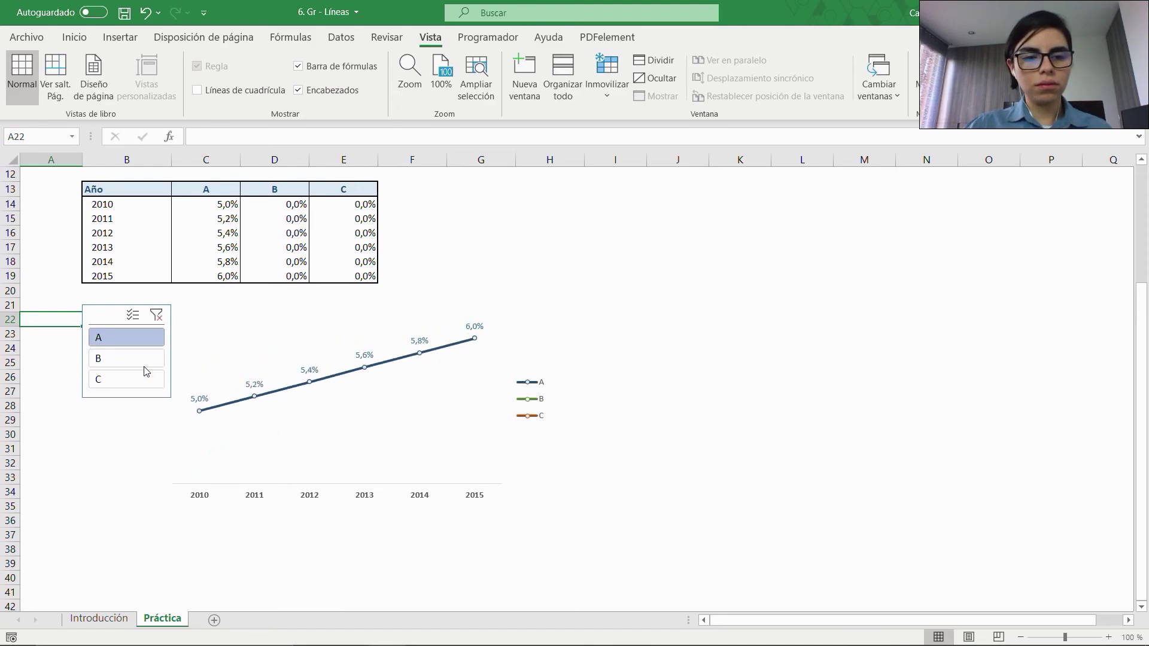
left_click(143, 359)
left_click(146, 374)
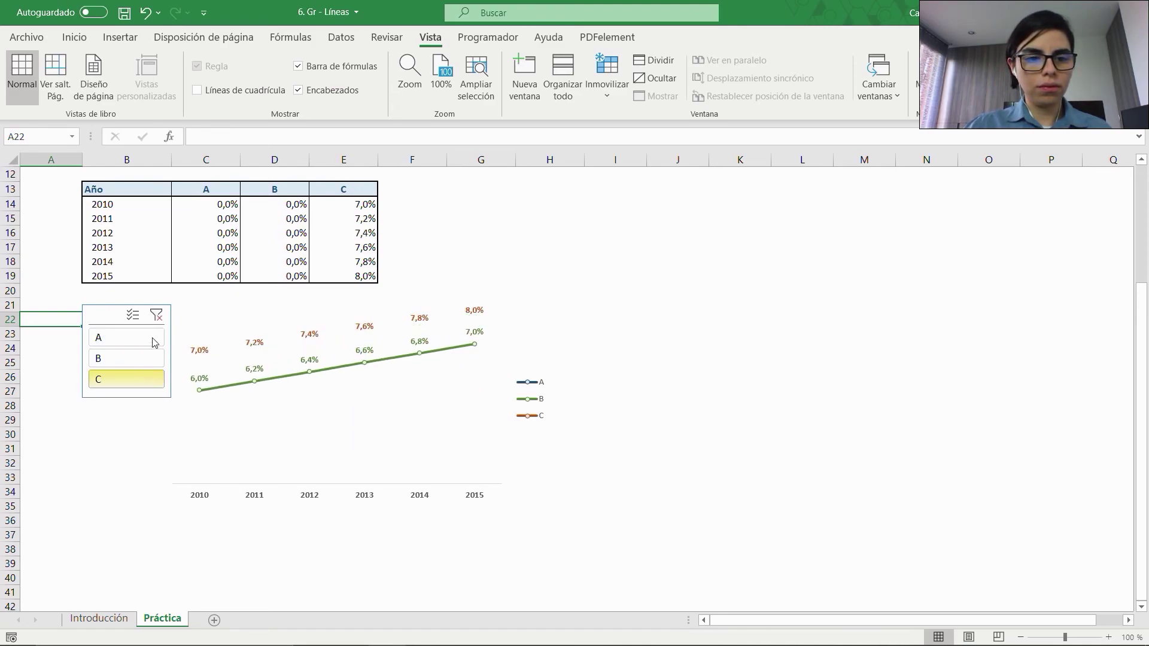
left_click(156, 315)
Step: Test the slicer's multiple selection by excluding B, and clear the filter, finishing on cell A1
left_click(131, 317)
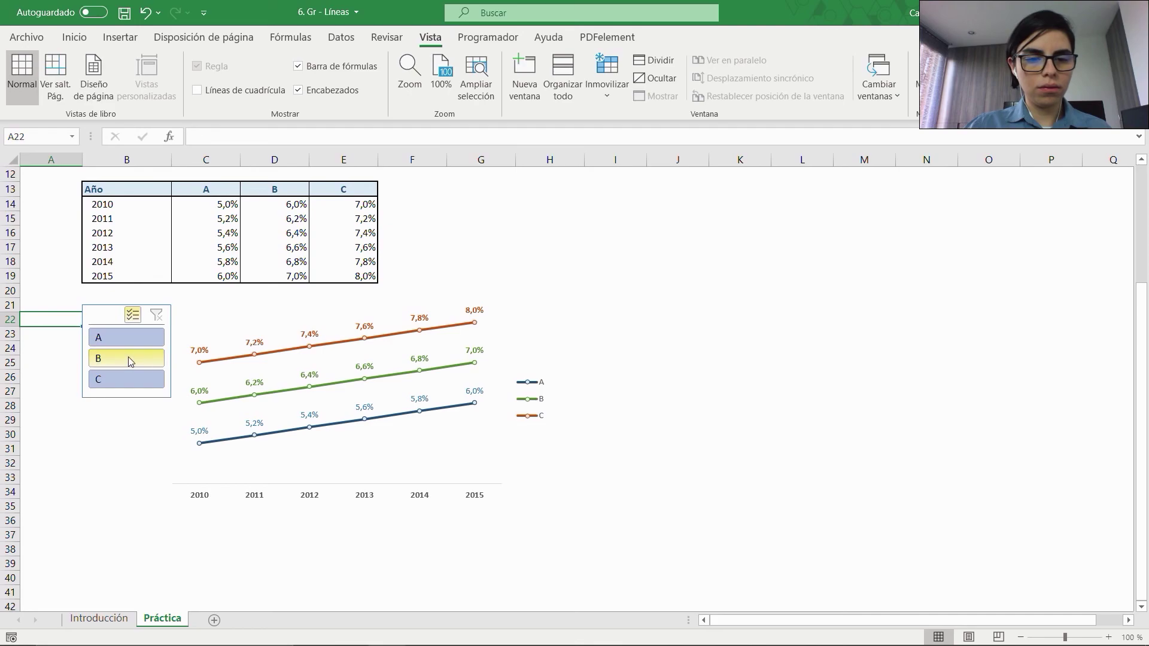
left_click(130, 361)
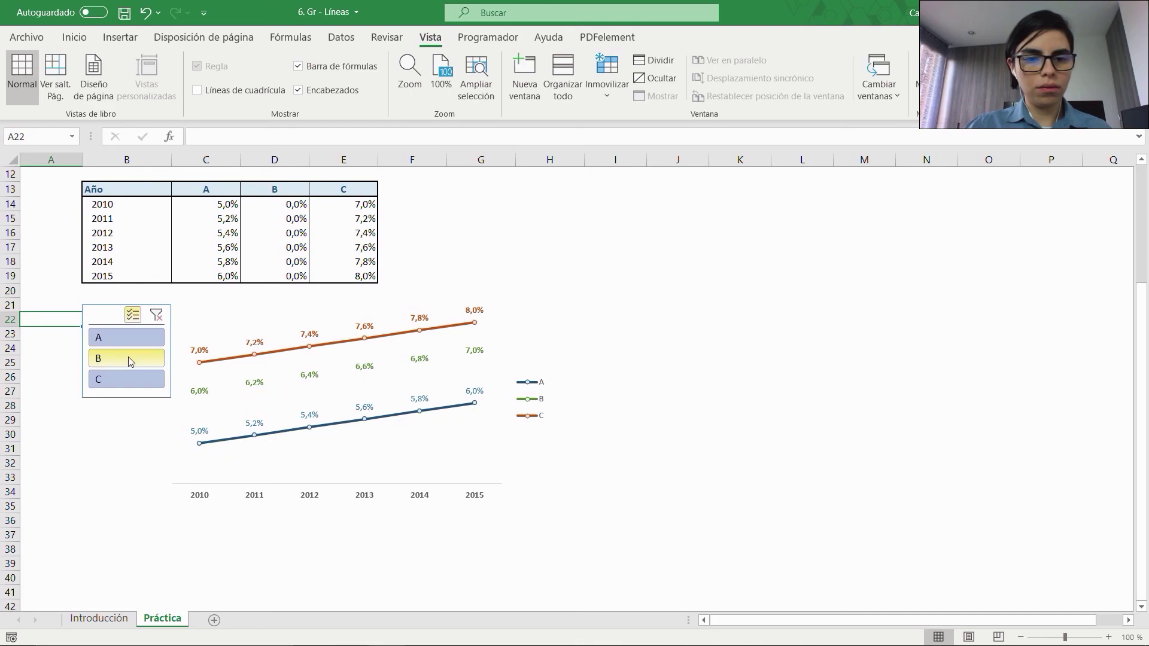
left_click(155, 316)
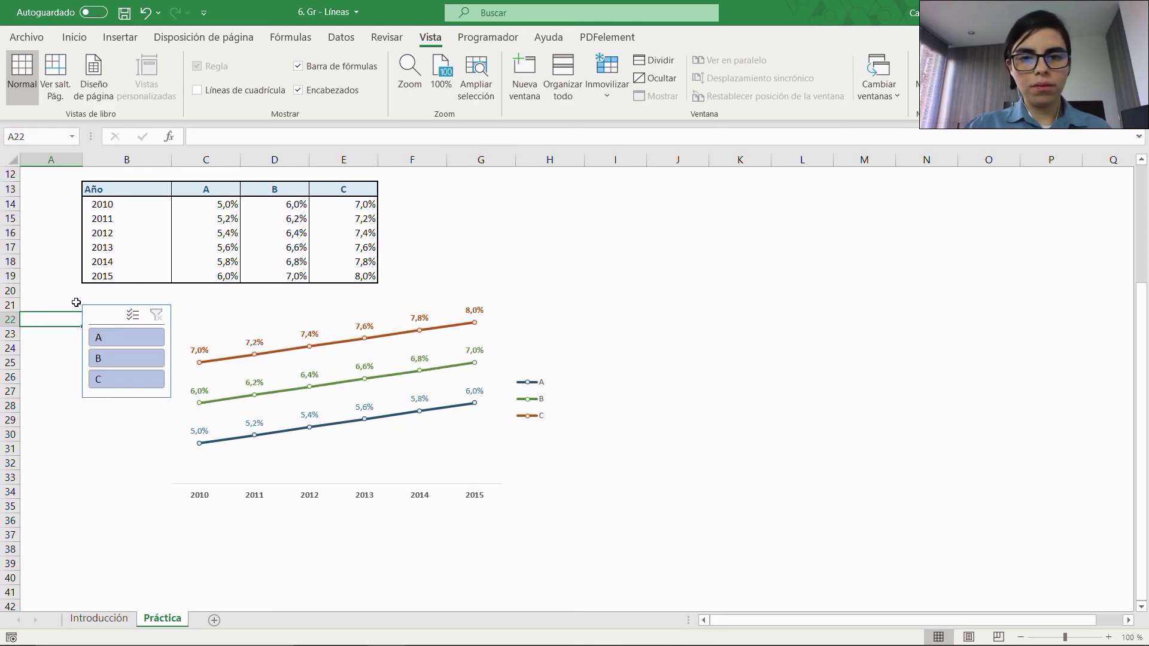
scroll(76, 303, "up", 4)
left_click(55, 174)
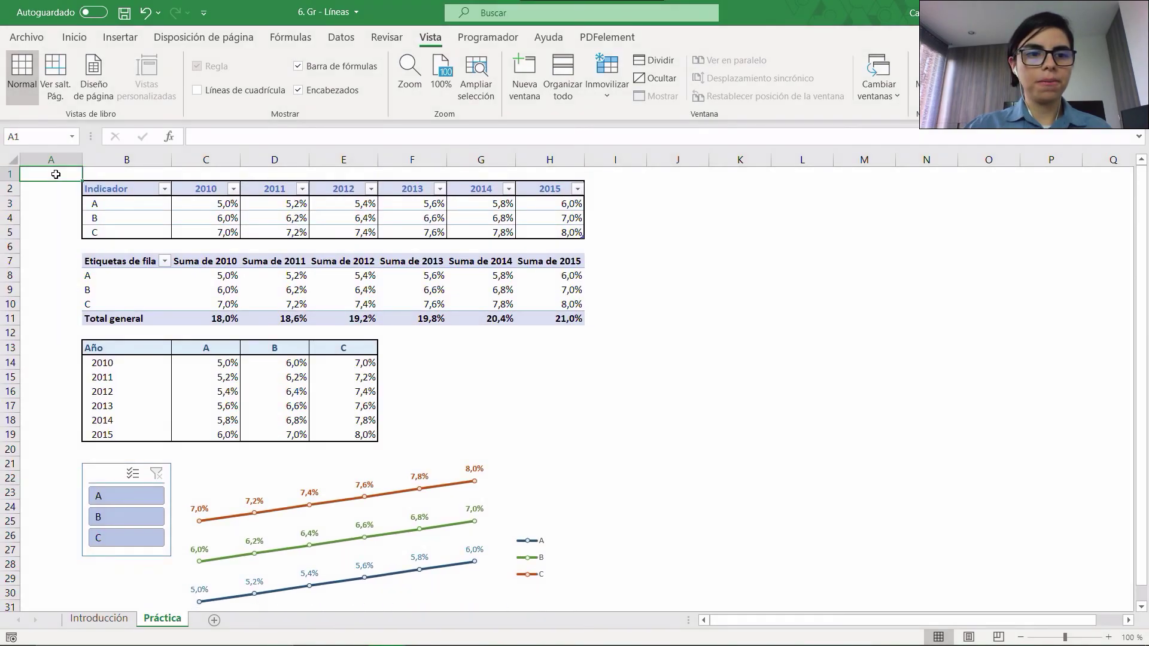